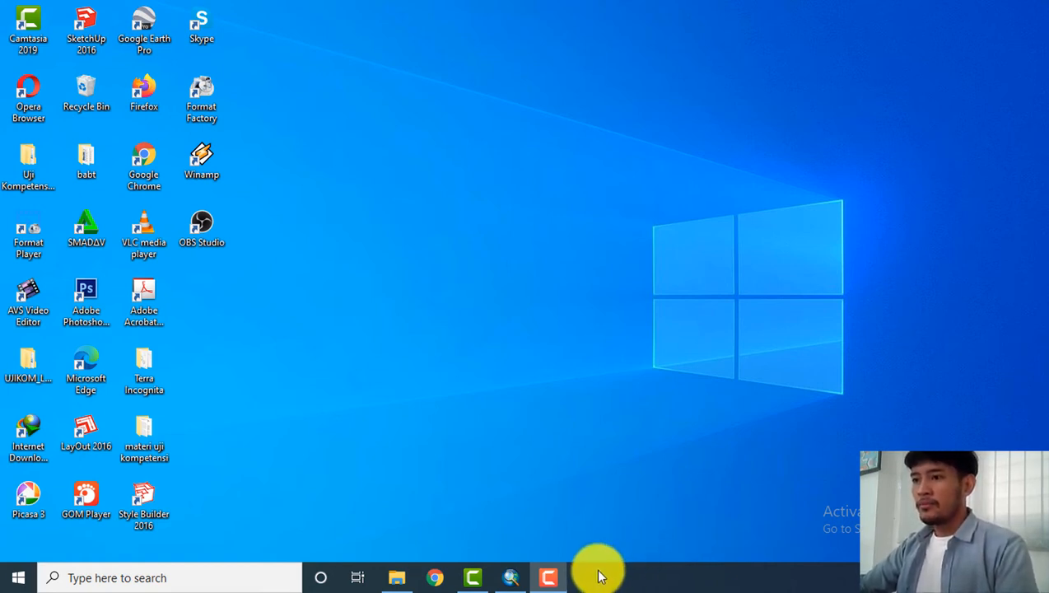
Switch to ArcMap and add the elevation raster s08_e110_1arc_v3.tif from the master OSM folder to the map.
left_click(512, 579)
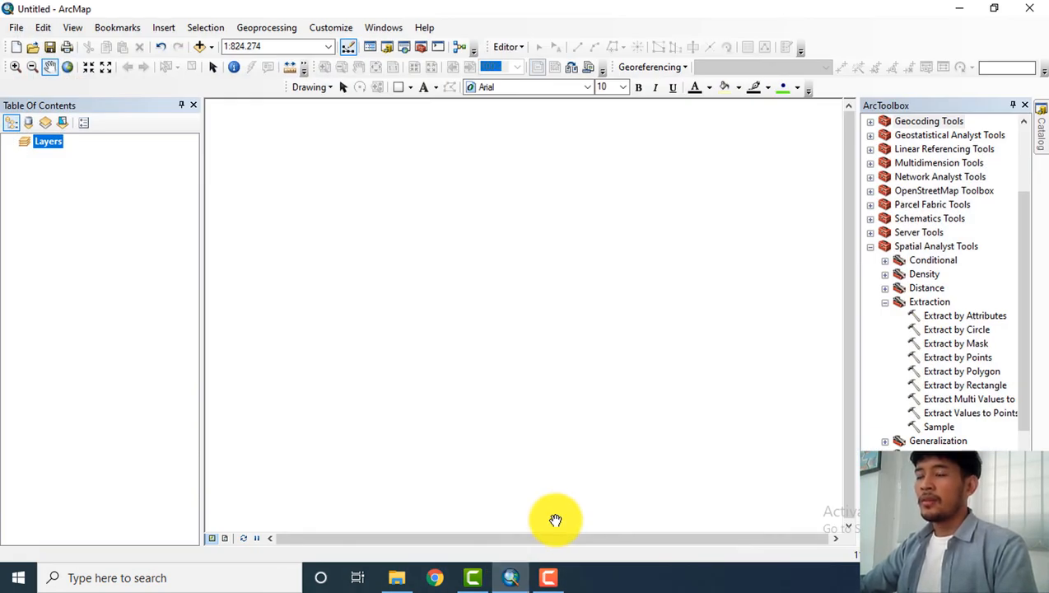
left_click(199, 48)
left_click(392, 235)
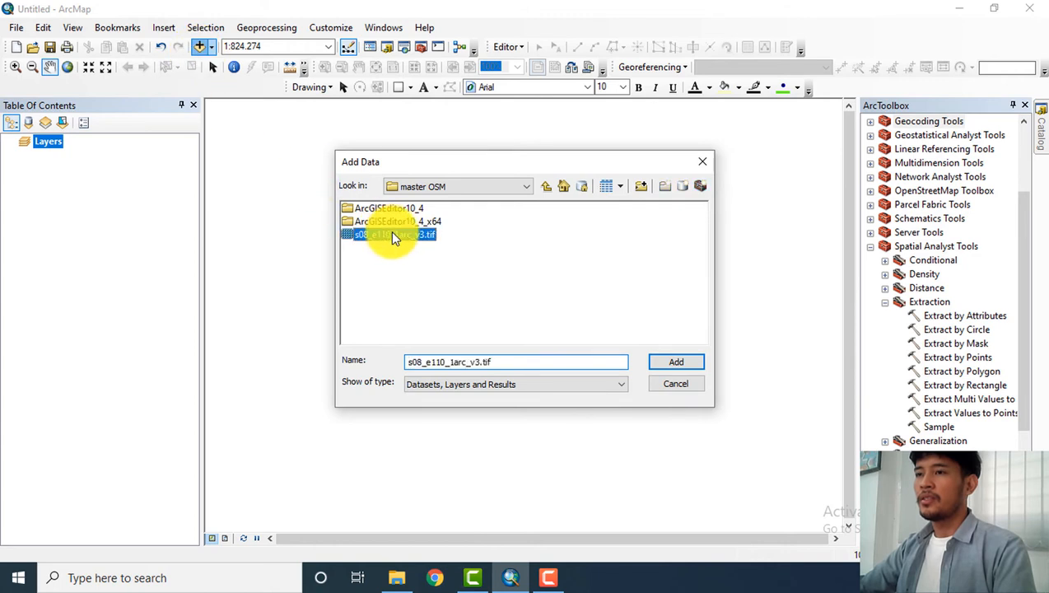
left_click(673, 360)
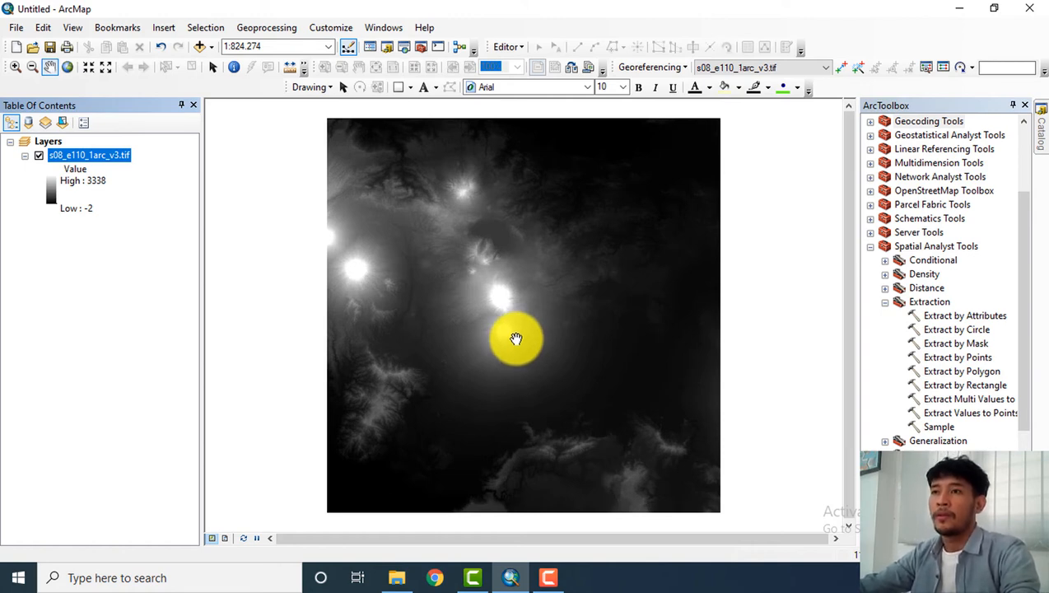
Add the ADMIN.shp boundary layer from the G:\PRAKTIKUM 4 (ANALISIS OVERLAY) folder to the map.
left_click(201, 47)
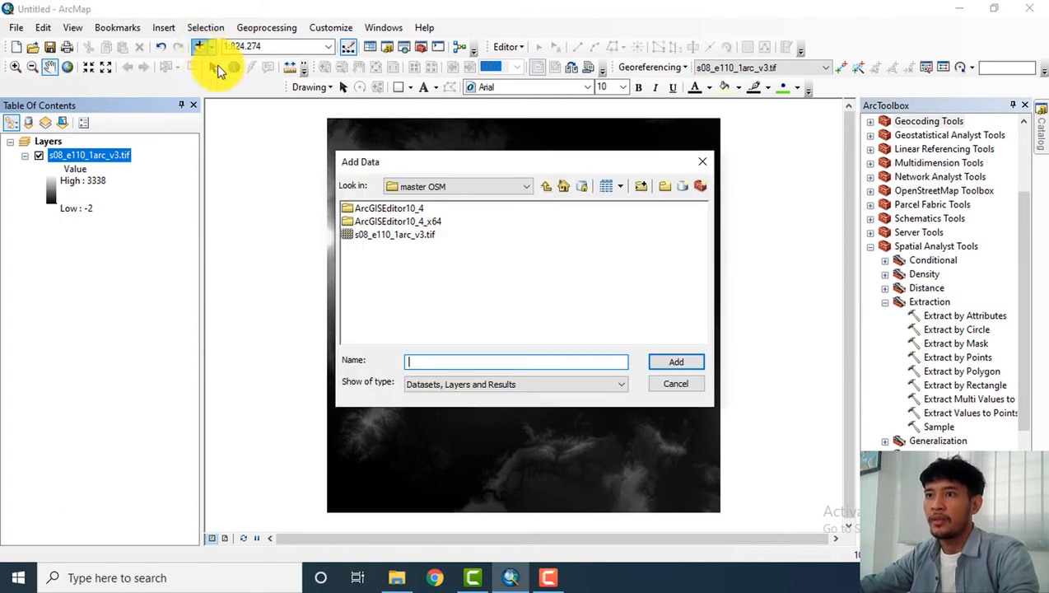
left_click(508, 187)
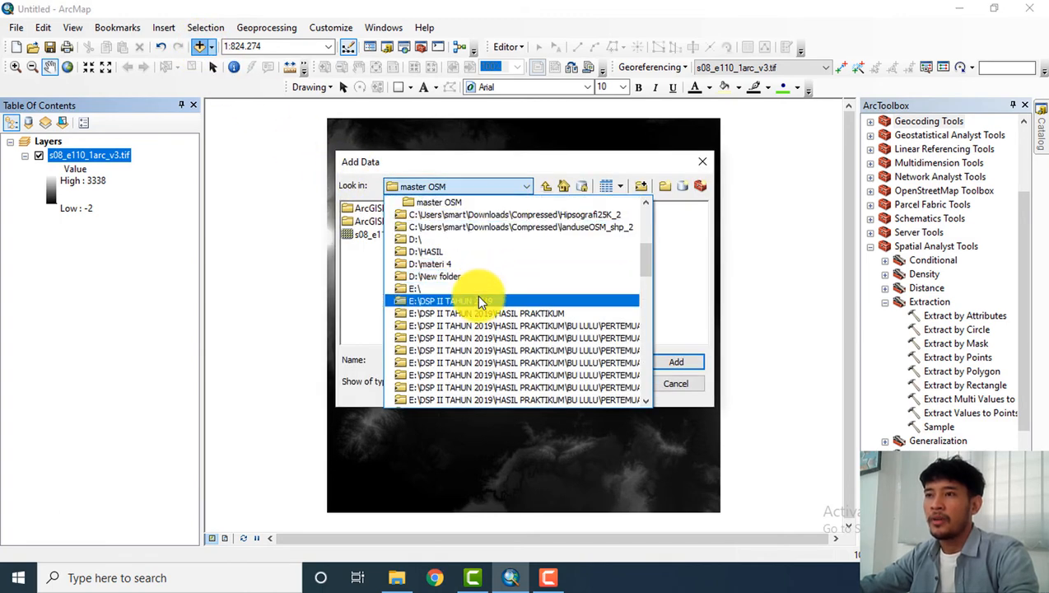
scroll(478, 297, "down", 10)
scroll(480, 305, "down", 10)
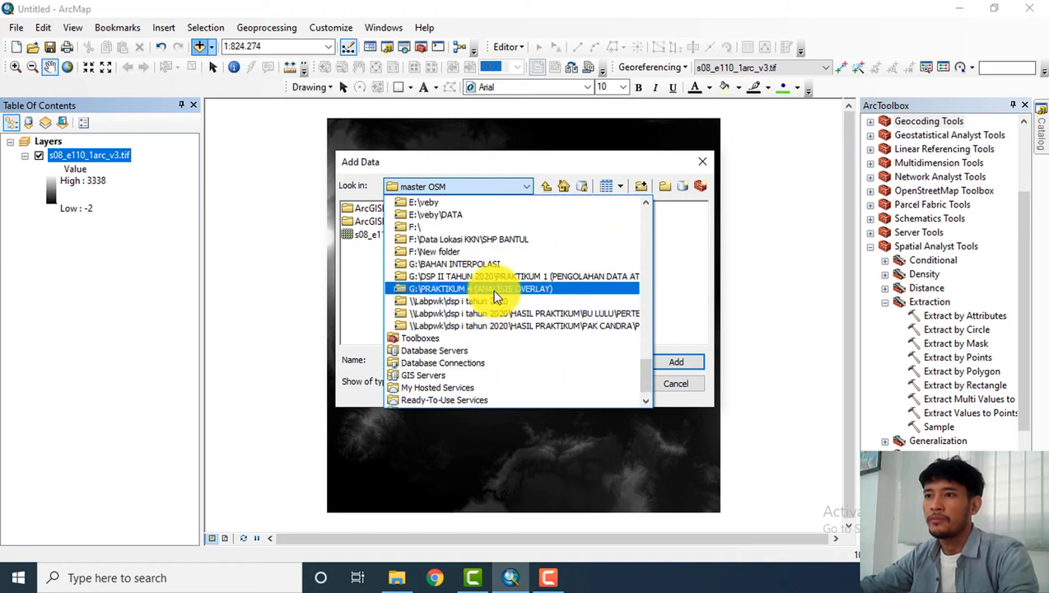
left_click(494, 289)
left_click(381, 209)
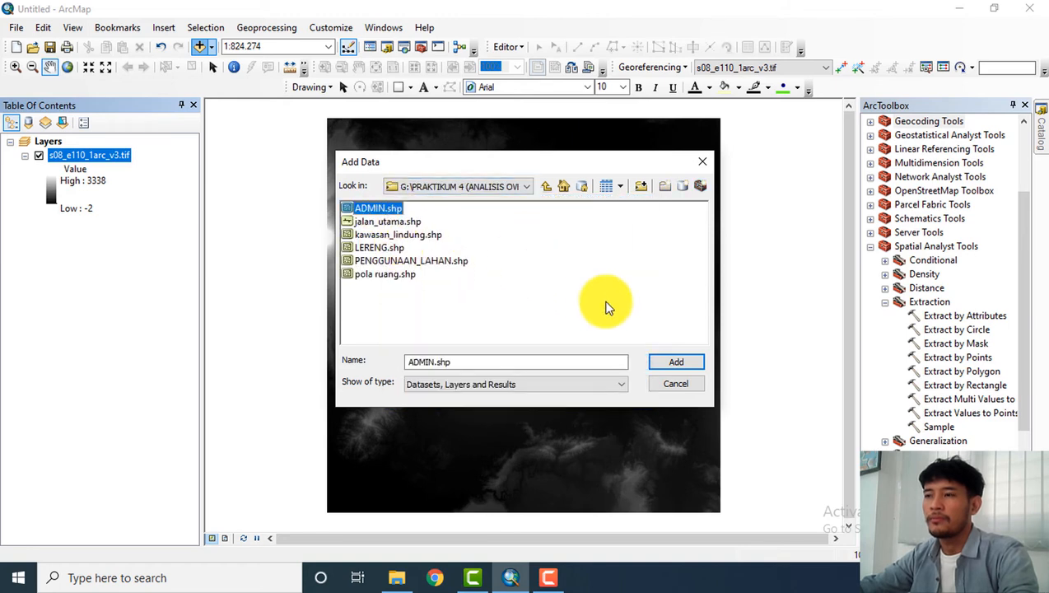
left_click(674, 362)
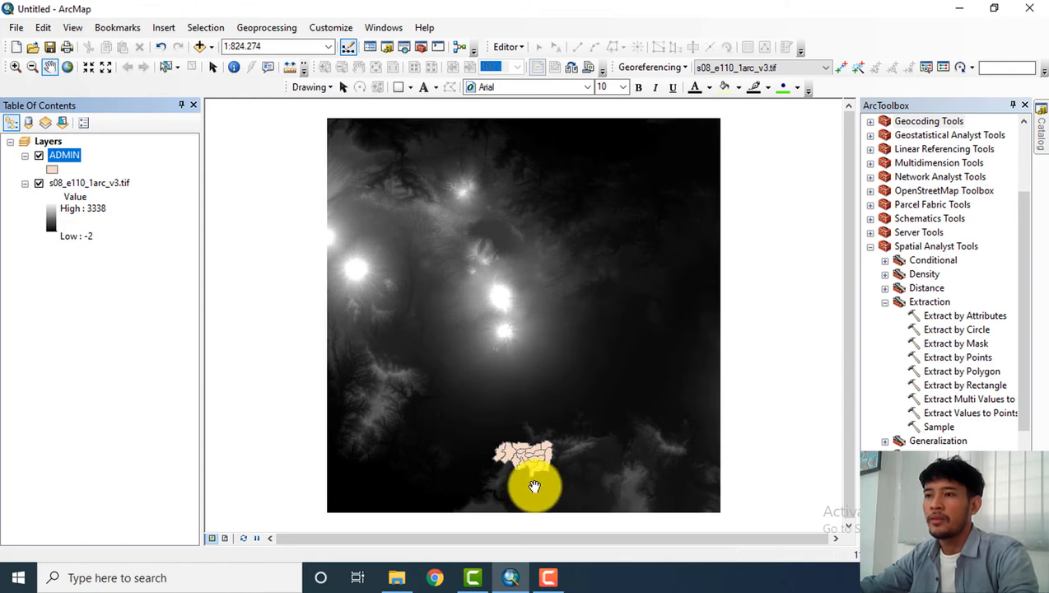
scroll(529, 467, "down", 2)
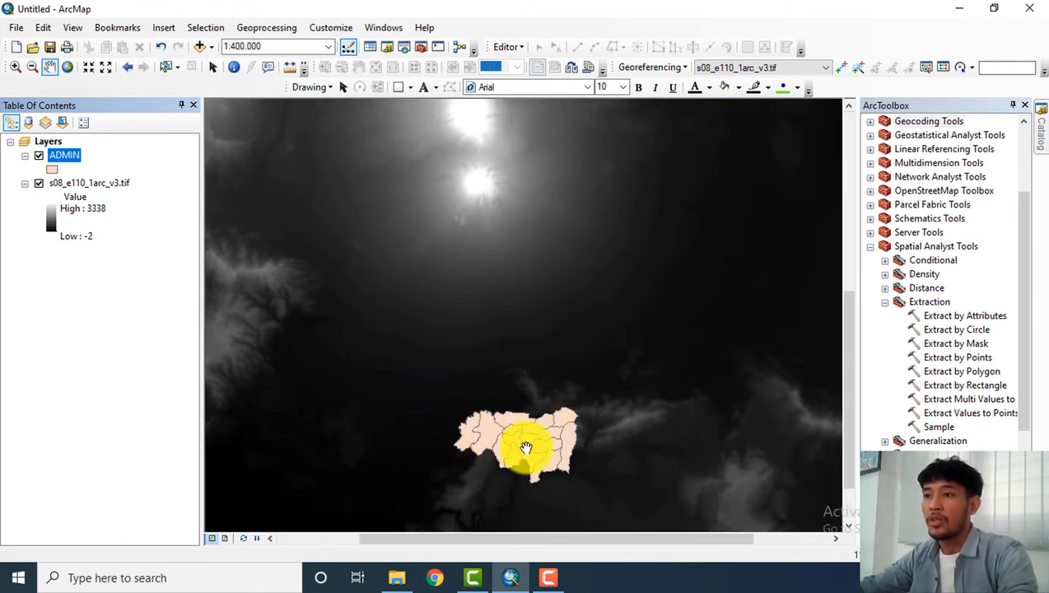
scroll(375, 288, "up", 1)
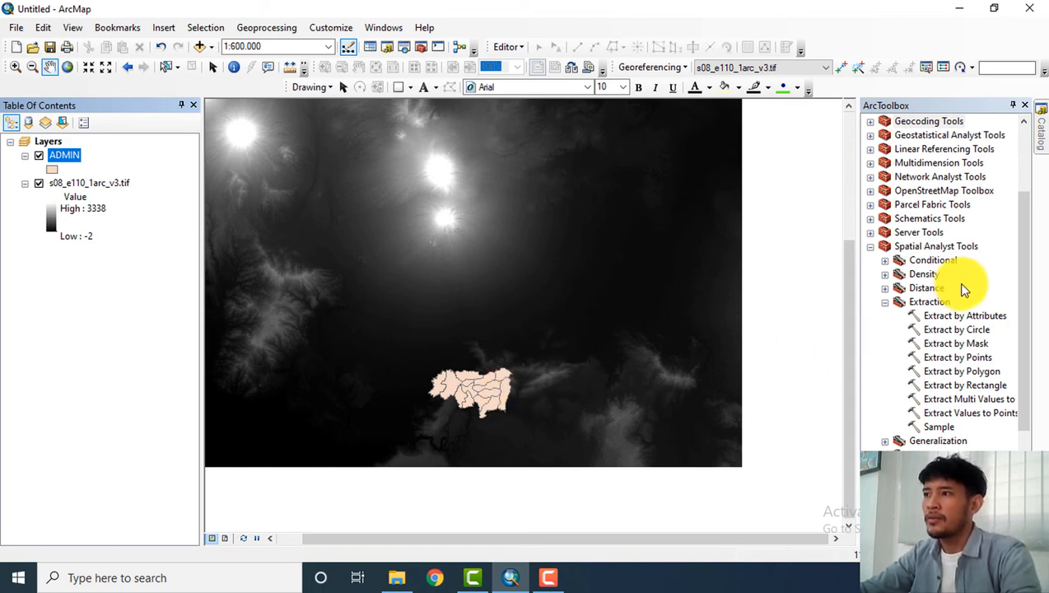
Reveal the raster Clip tool in the Raster Processing toolset of the Data Management Tools.
left_click_drag(1024, 250, 1033, 183)
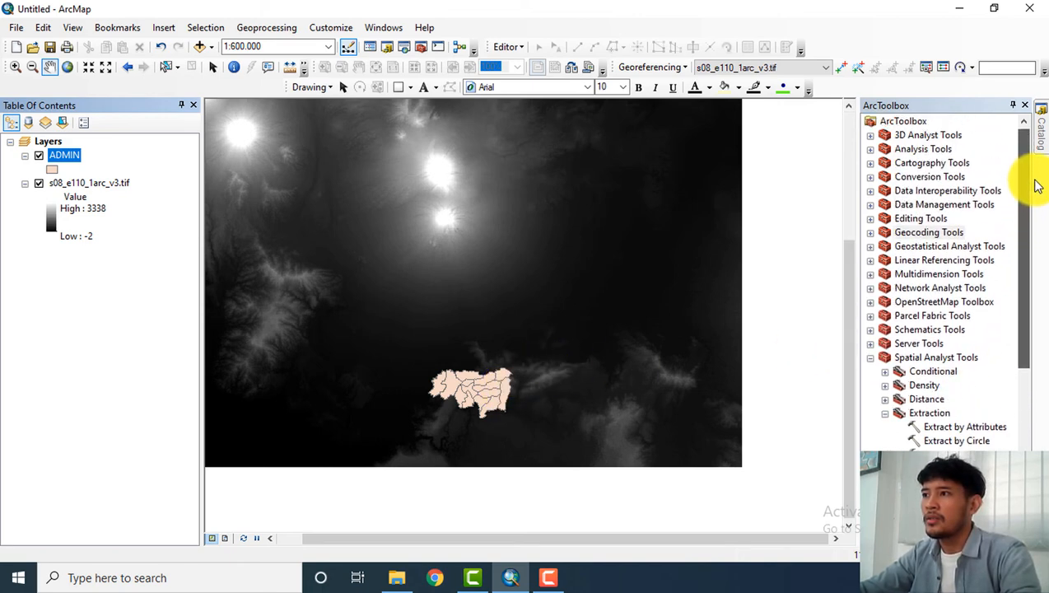
left_click(870, 205)
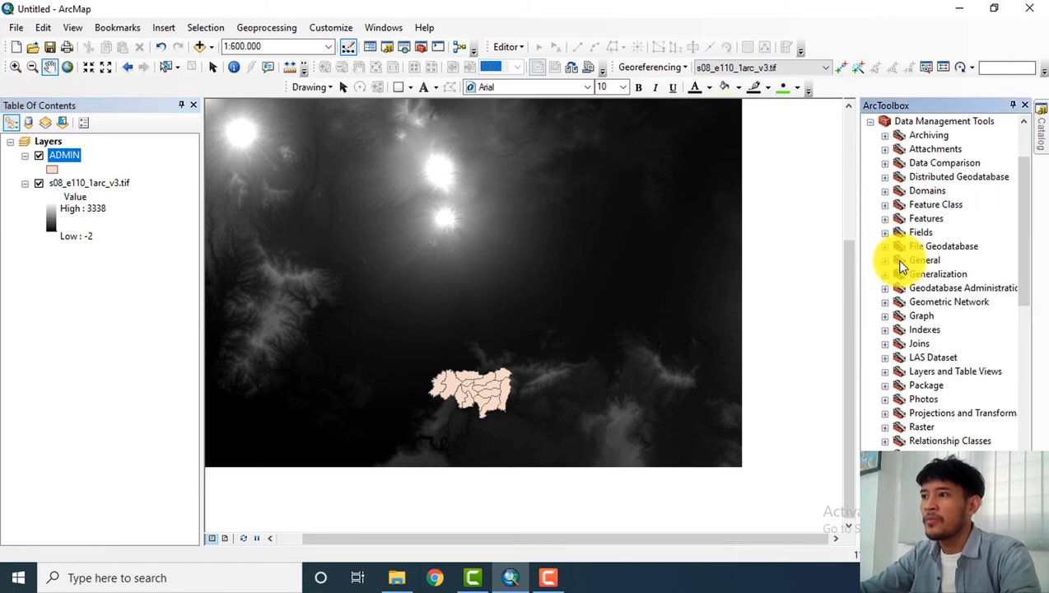
left_click(886, 428)
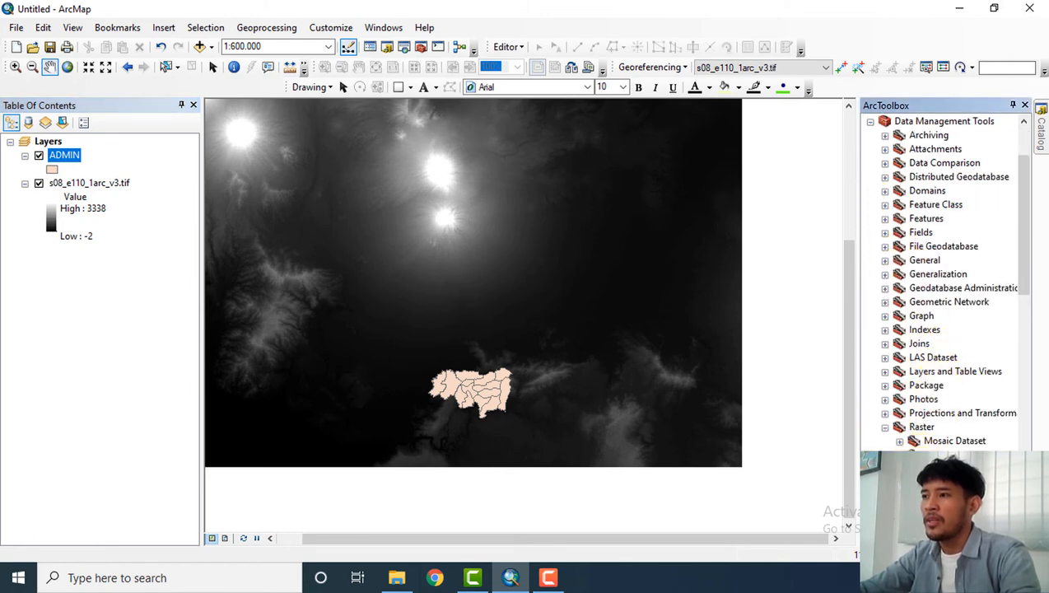
left_click(901, 483)
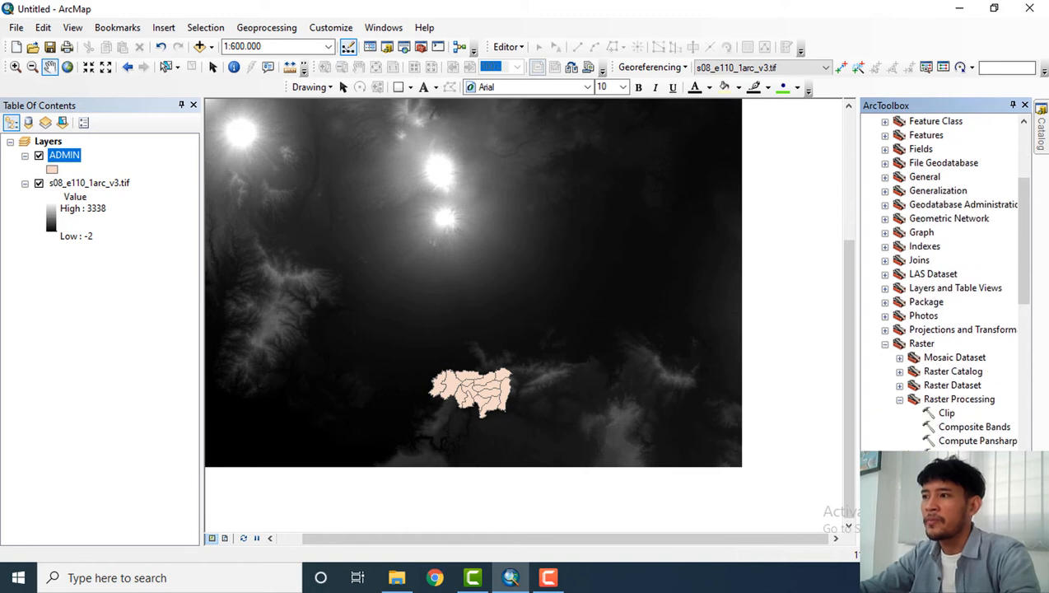
double_click(948, 419)
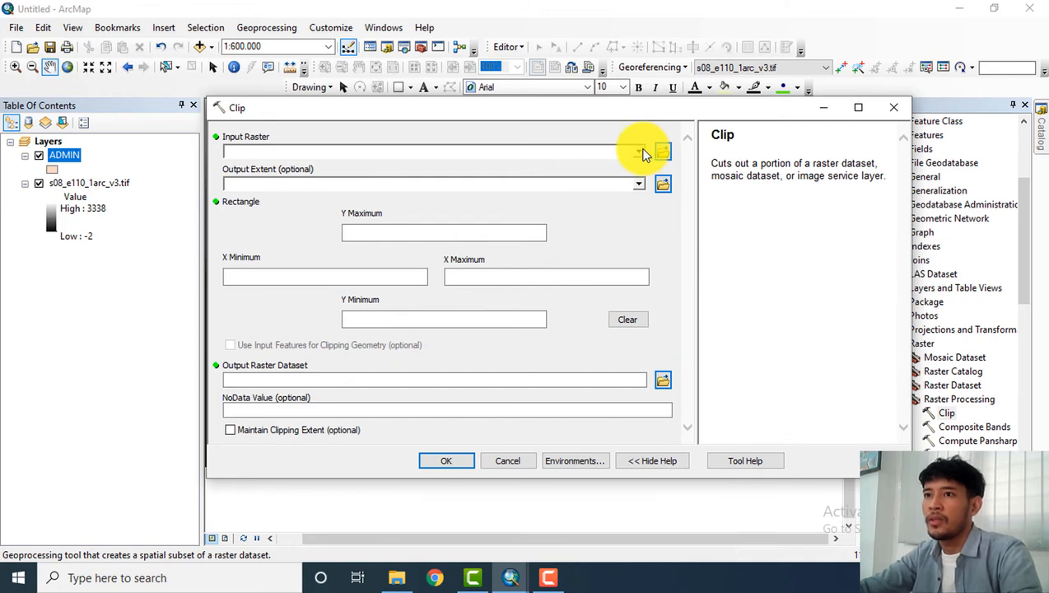
left_click(643, 151)
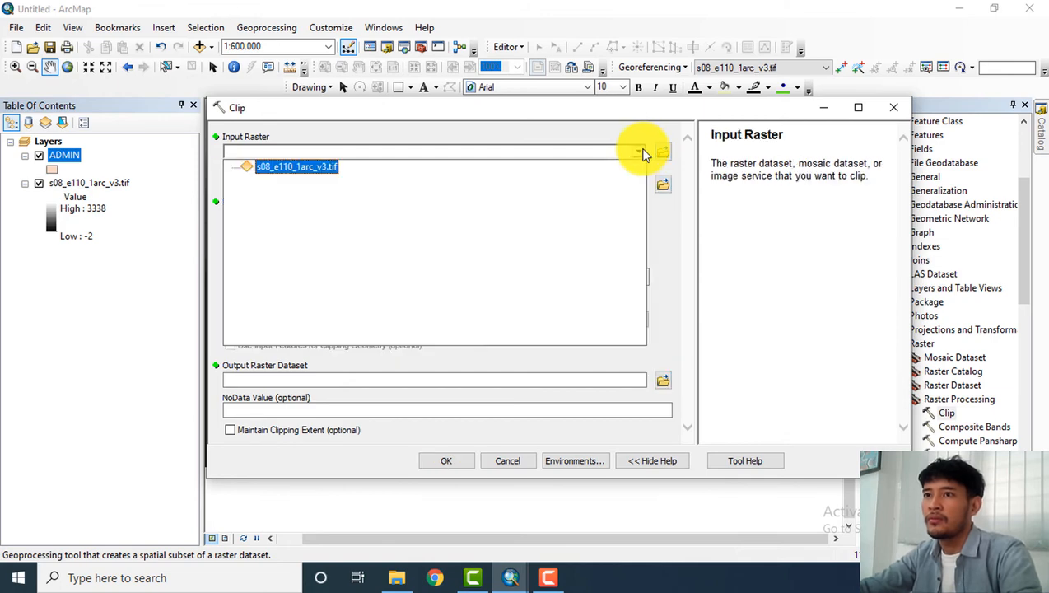
left_click(323, 168)
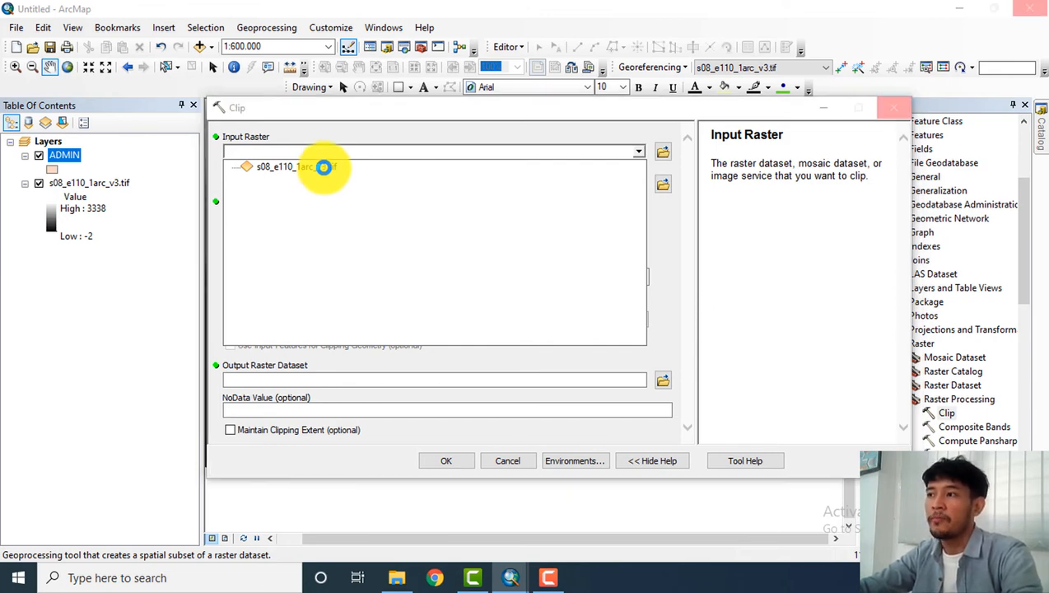
left_click(324, 168)
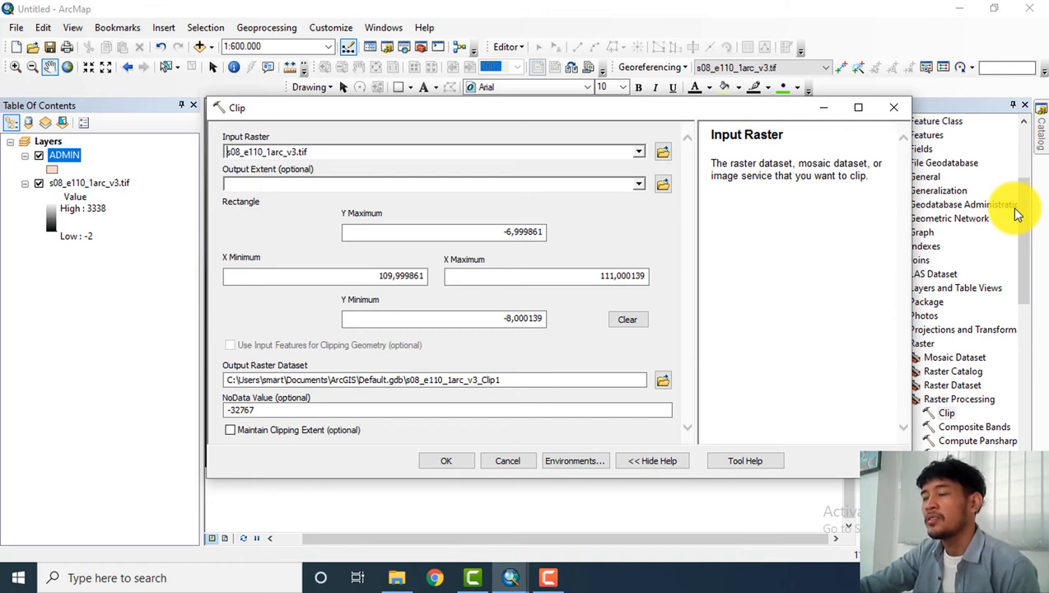
left_click_drag(728, 109, 670, 208)
left_click(836, 206)
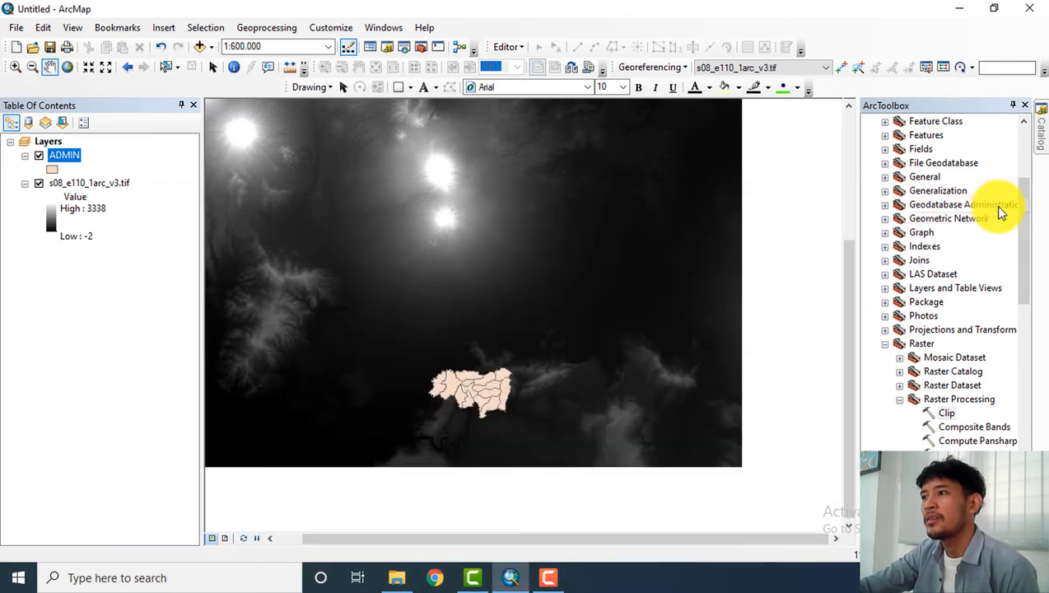
left_click_drag(1021, 199, 1038, 156)
left_click(871, 135)
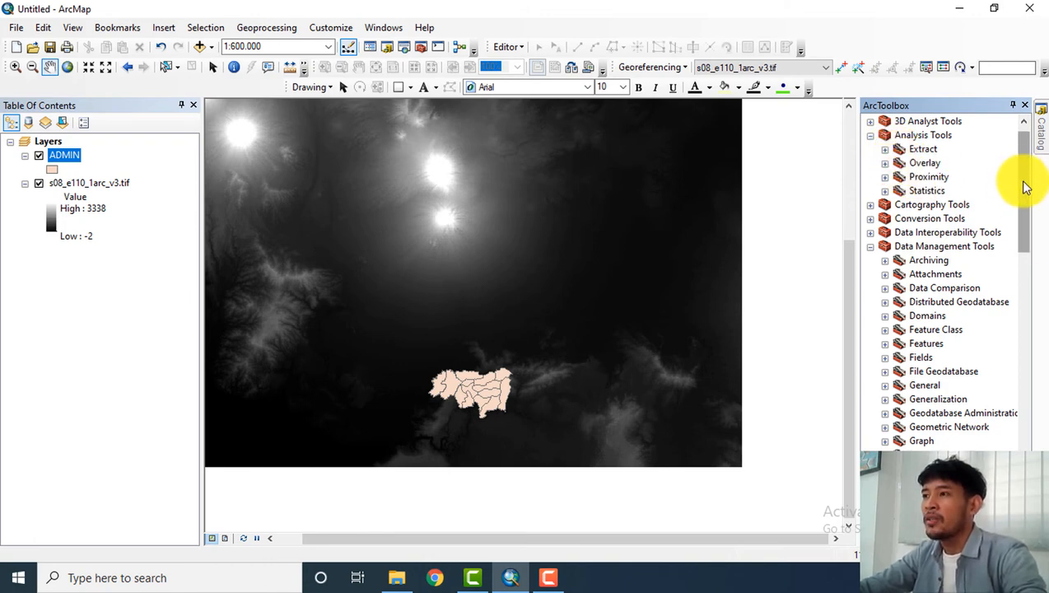
Start the raster Clip tool with s08_e110_1arc_v3.tif as the input raster and ADMIN as the output extent.
left_click_drag(1024, 188, 1024, 267)
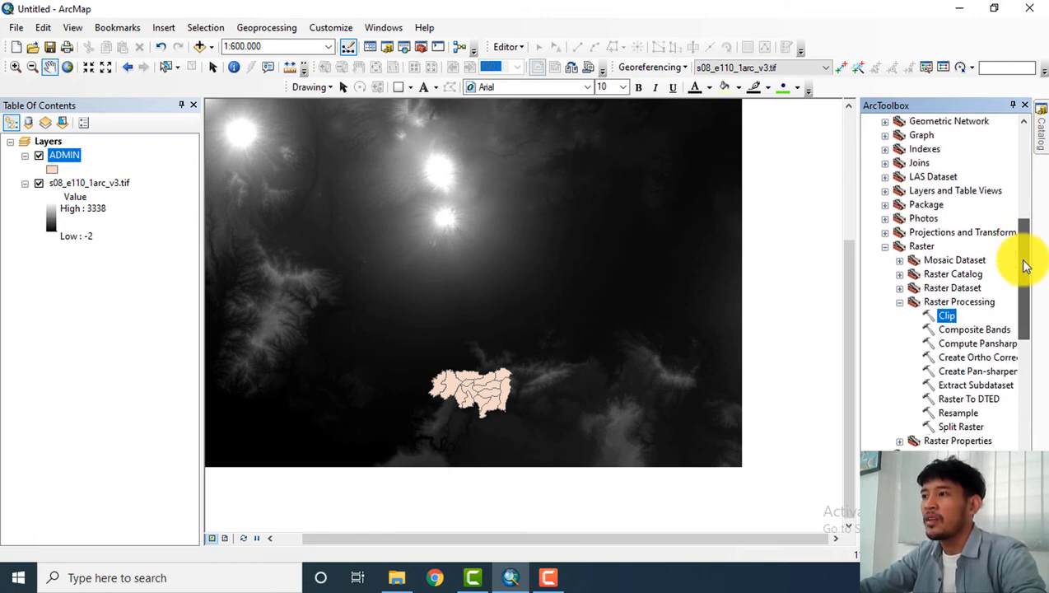
double_click(947, 314)
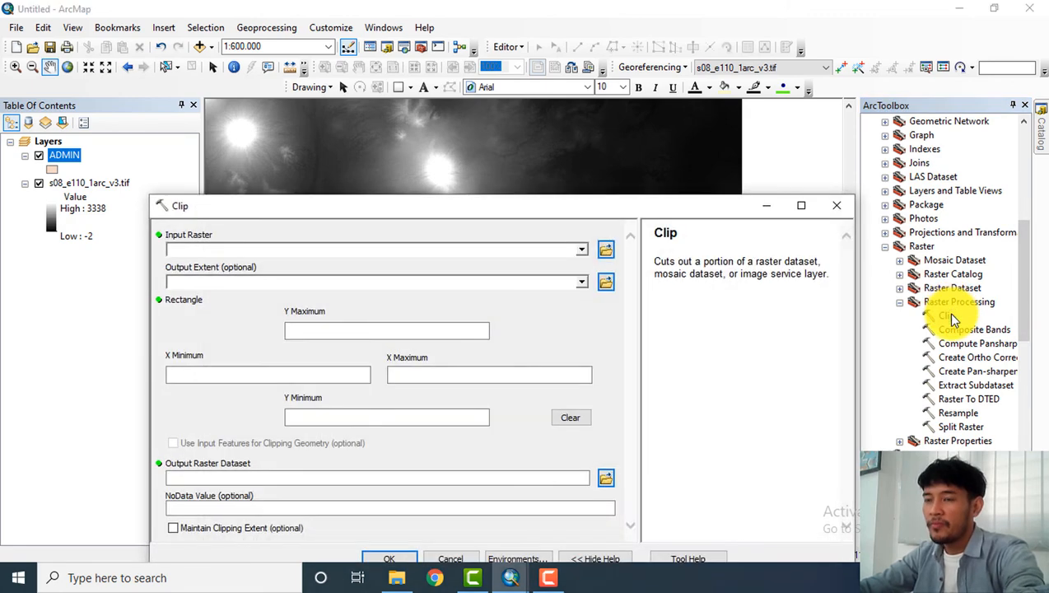
left_click_drag(611, 206, 669, 154)
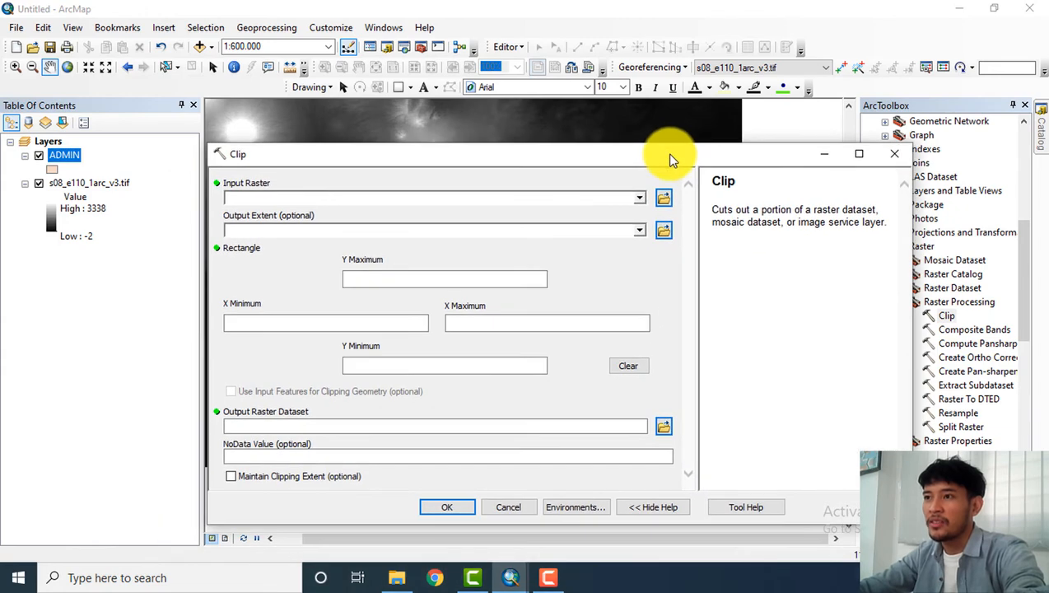
left_click(640, 199)
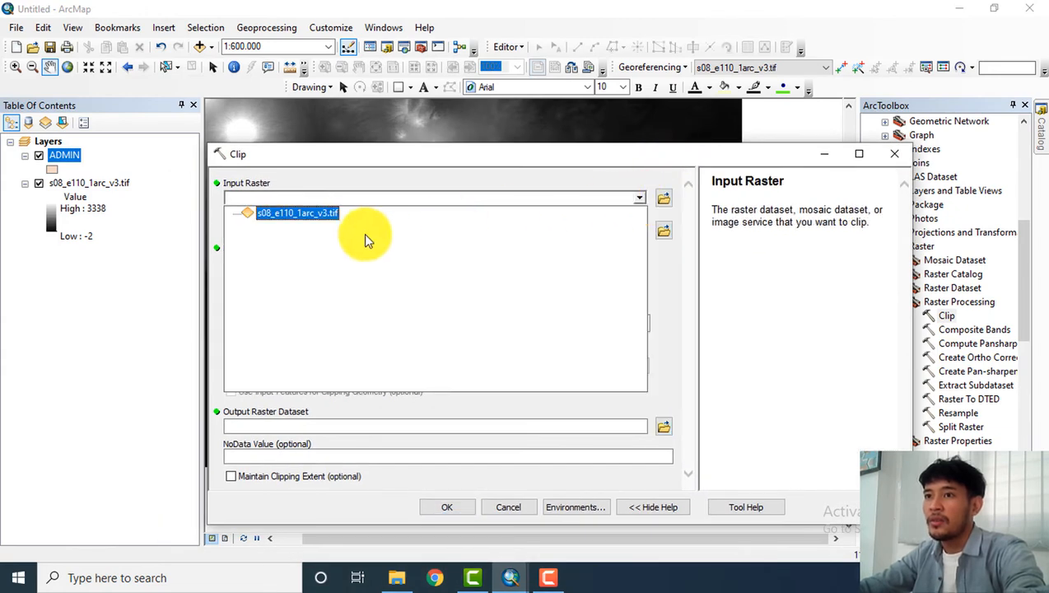
left_click(297, 213)
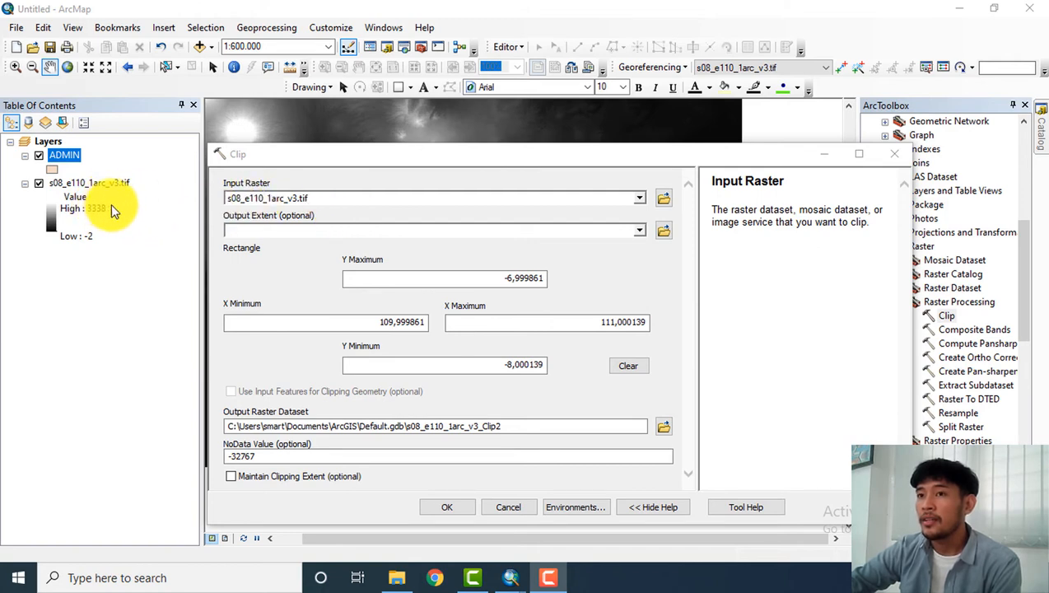
left_click(640, 232)
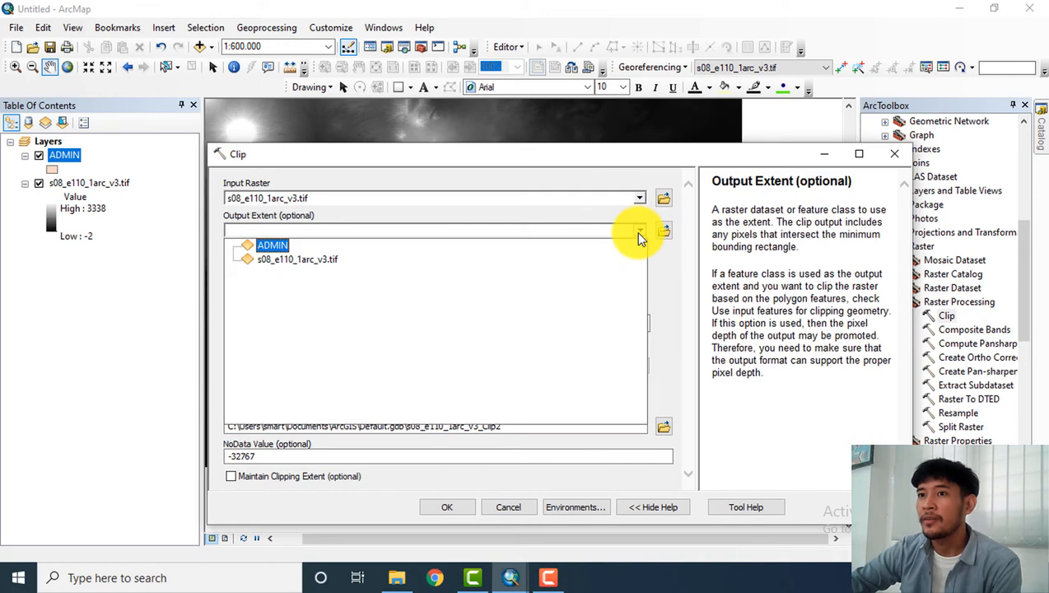
left_click(283, 245)
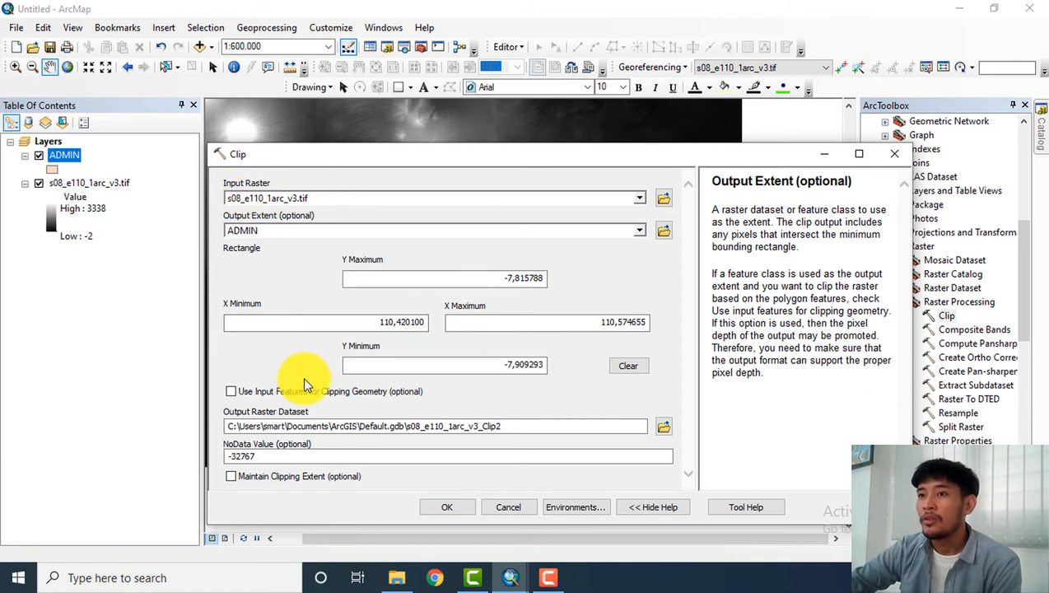
Enable input features for clipping geometry and maintaining the clipping extent, and run the clip with the default output dataset.
left_click(233, 392)
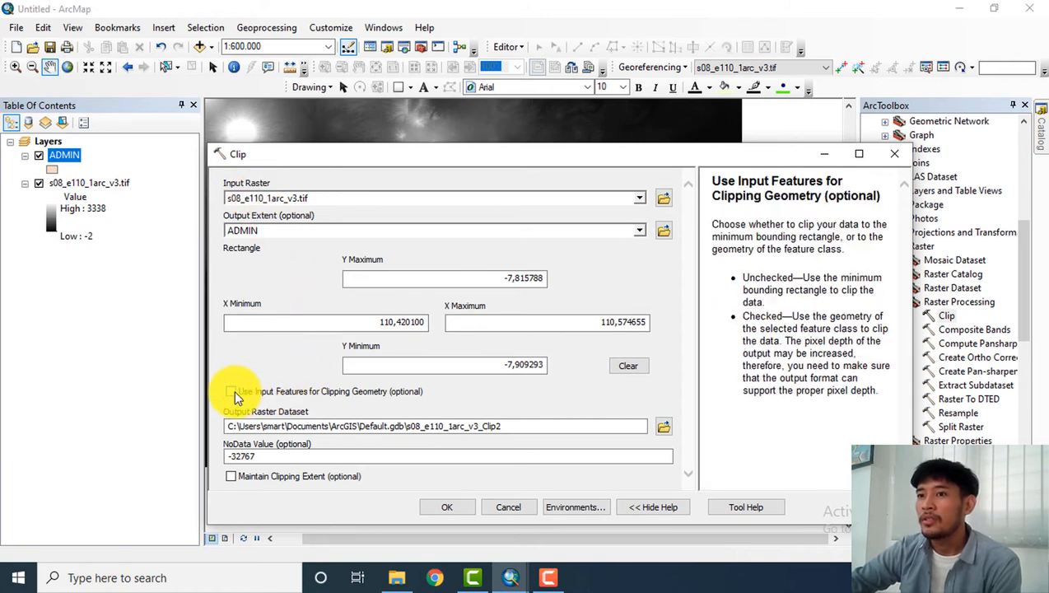
left_click(232, 477)
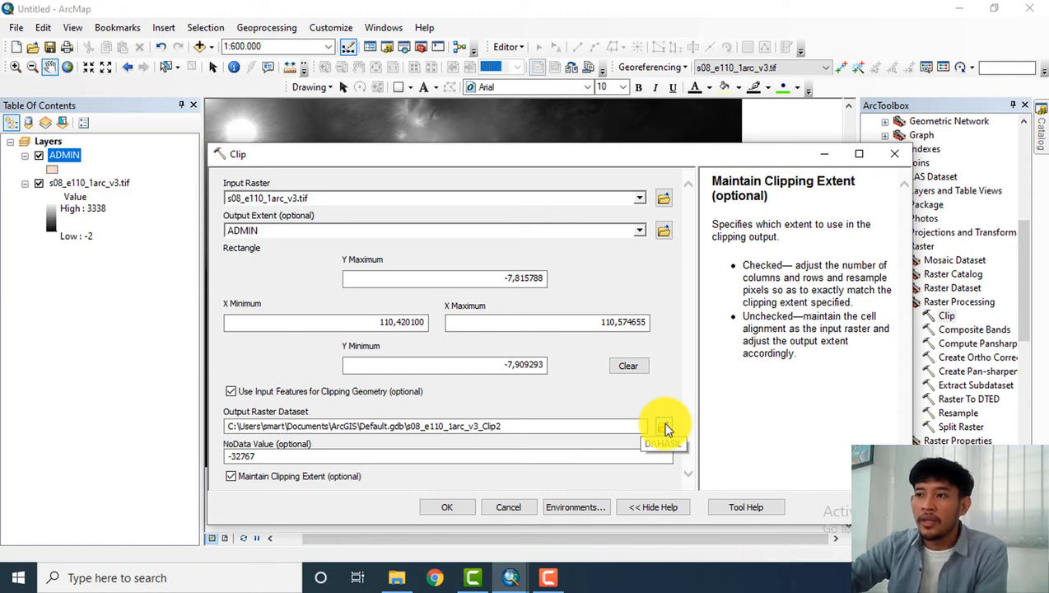
left_click(459, 507)
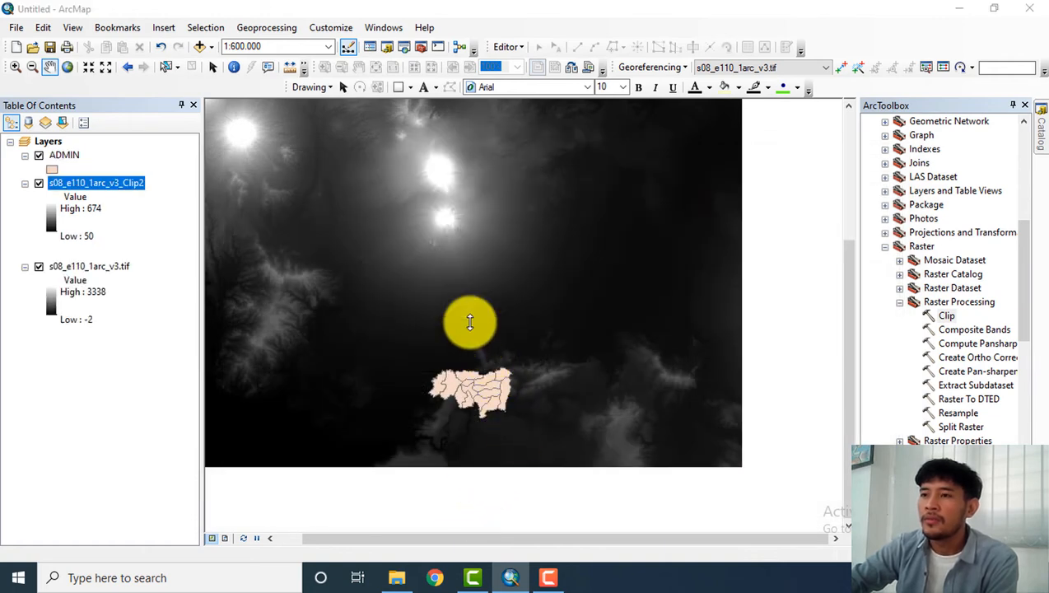
Hide the original s08_e110_1arc_v3.tif raster and the ADMIN layer, and inspect the clipped raster up close.
left_click(39, 269)
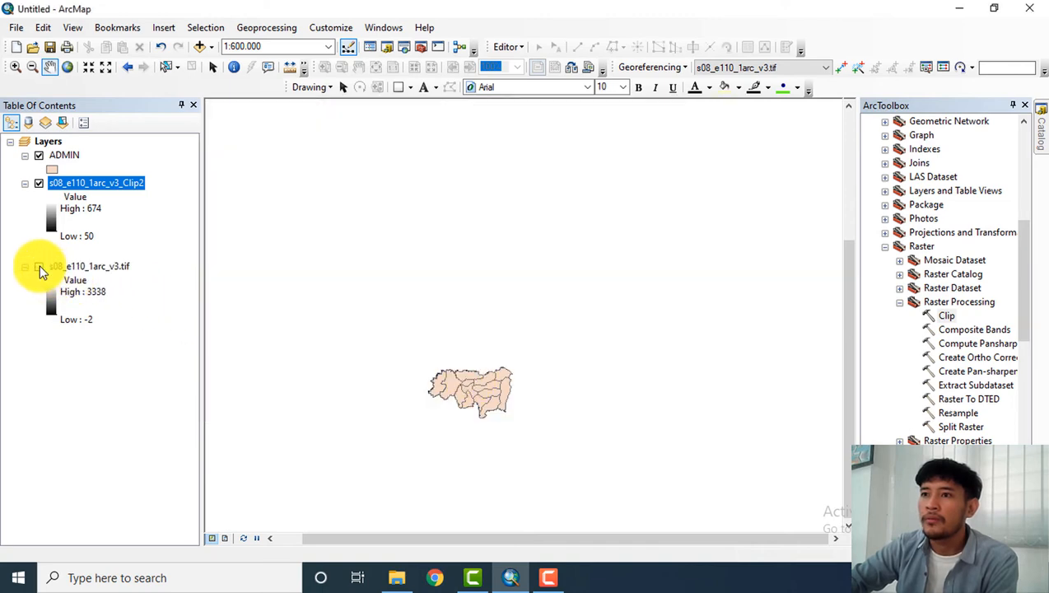
left_click(39, 183)
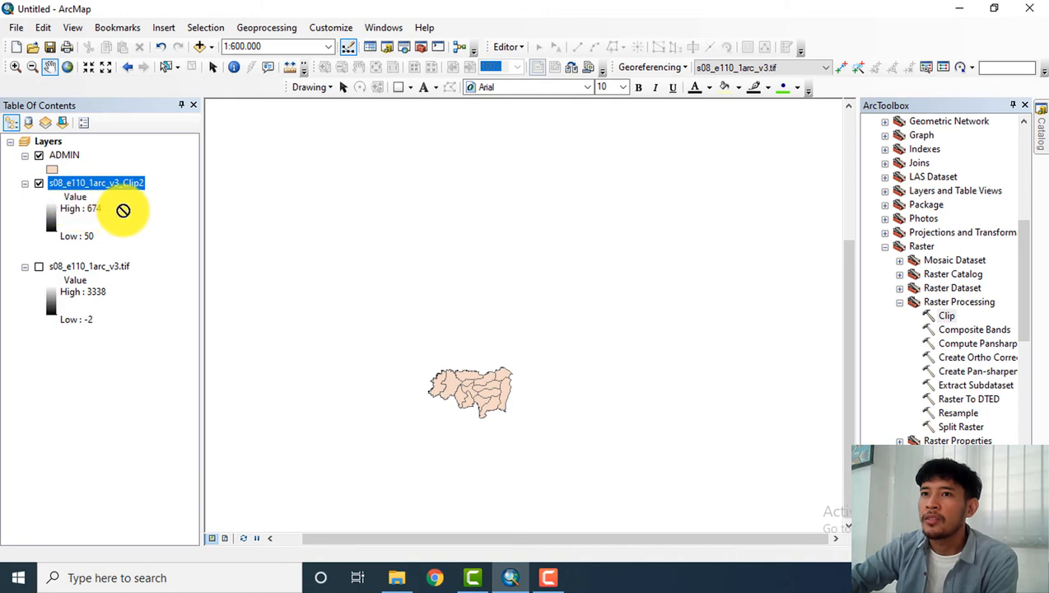
left_click(38, 155)
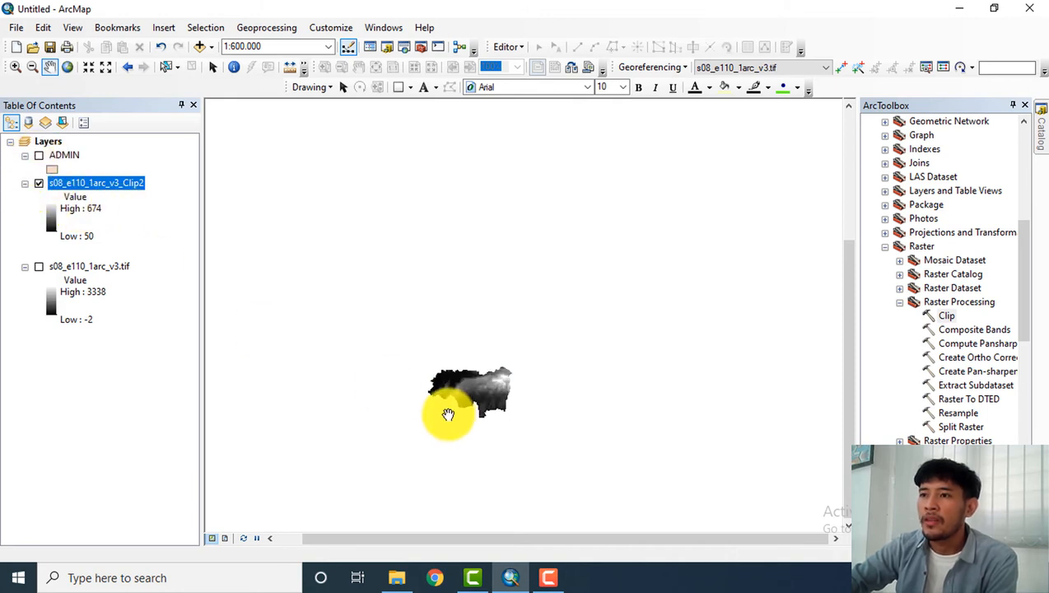
scroll(444, 408, "down", 5)
scroll(527, 337, "down", 3)
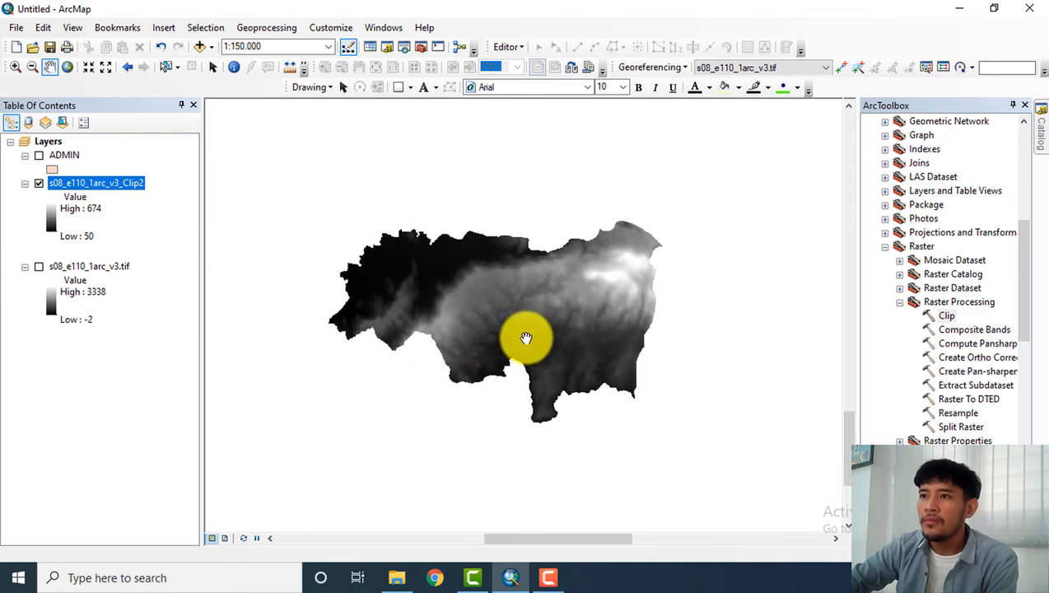
scroll(527, 336, "up", 1)
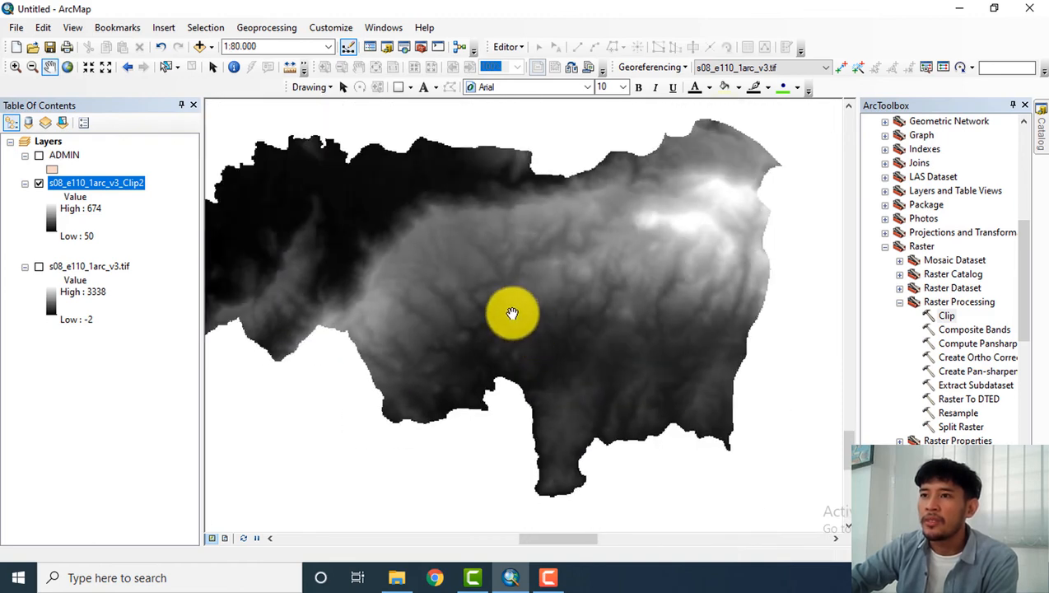
View the whole extent of the clipped raster at 1:100.000 scale.
left_click_drag(514, 311, 544, 313)
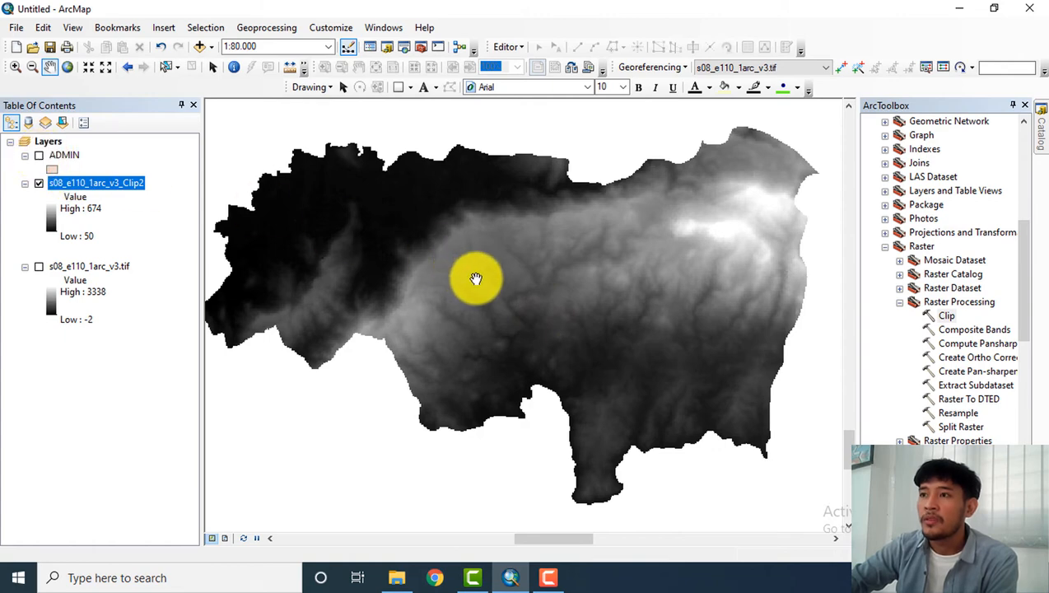
scroll(480, 281, "up", 1)
left_click_drag(480, 280, 504, 280)
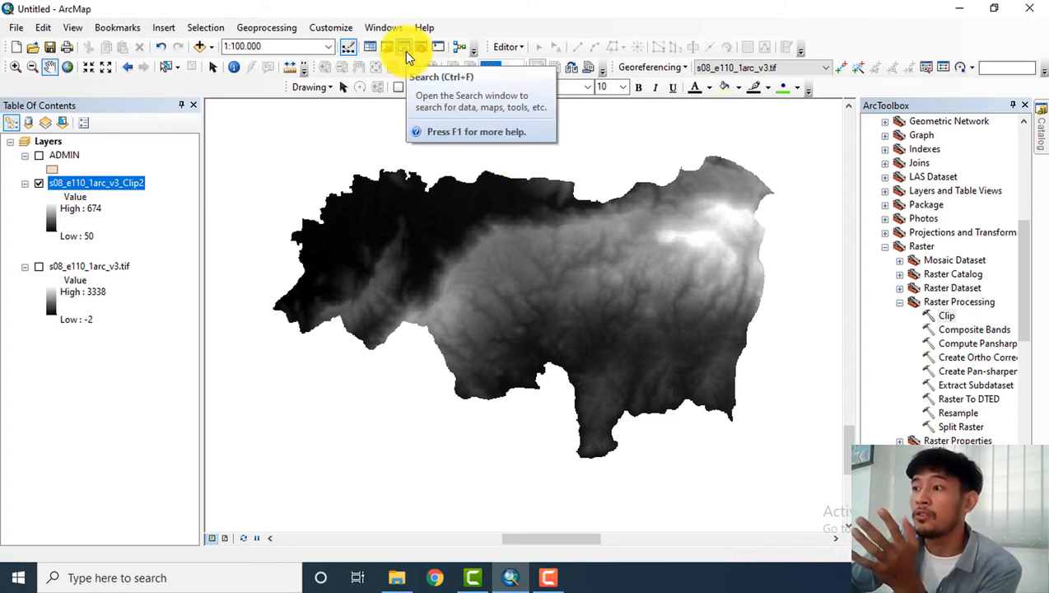
Start the Create Fishnet tool from the Sampling toolset and set its output feature class to "spot height" in the HASIL folder.
left_click_drag(1022, 239, 1026, 277)
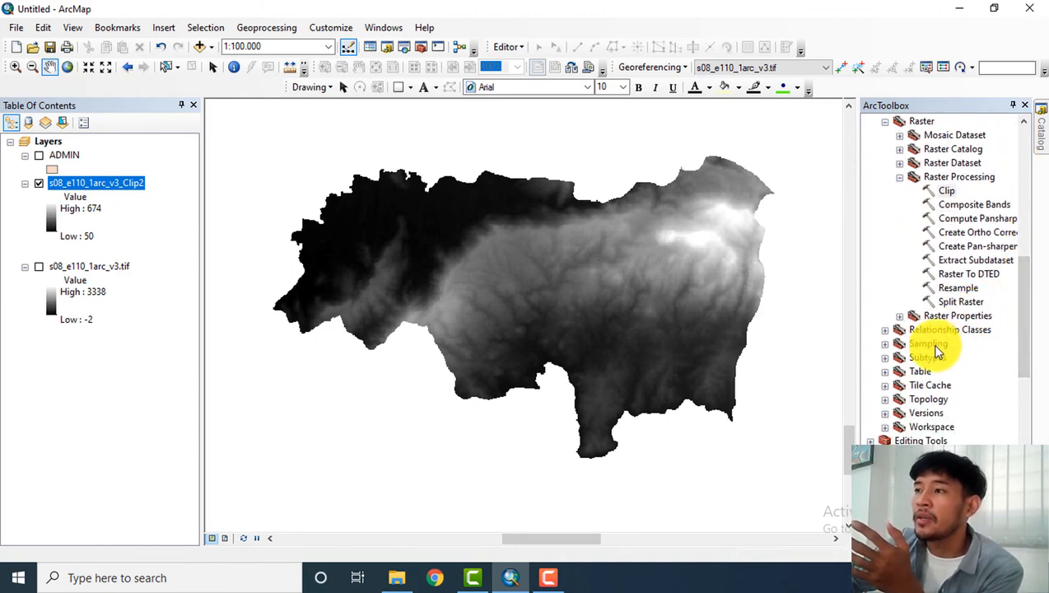
left_click(886, 344)
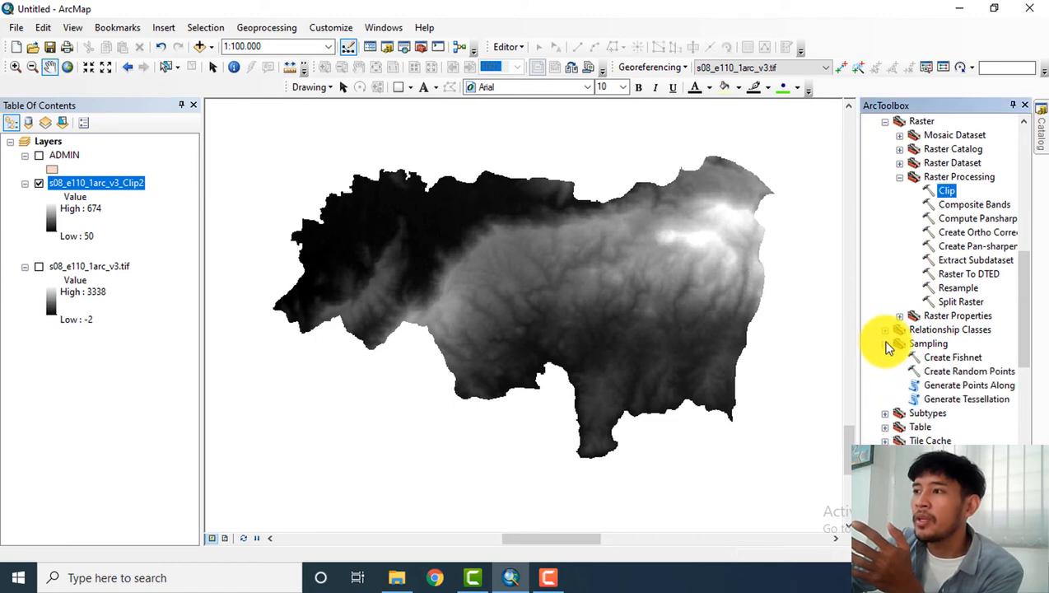
double_click(965, 360)
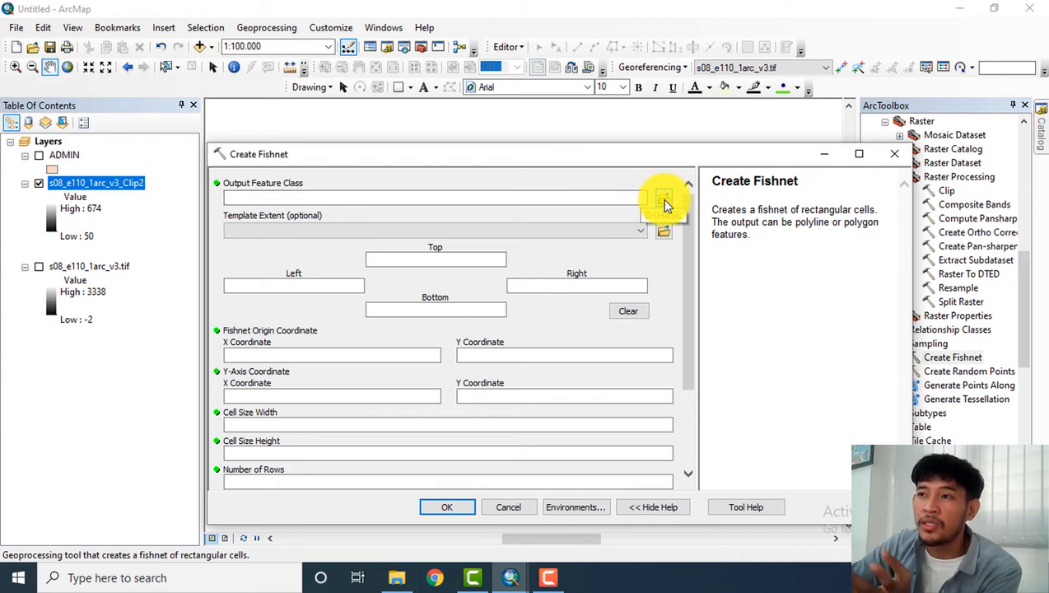
left_click(664, 200)
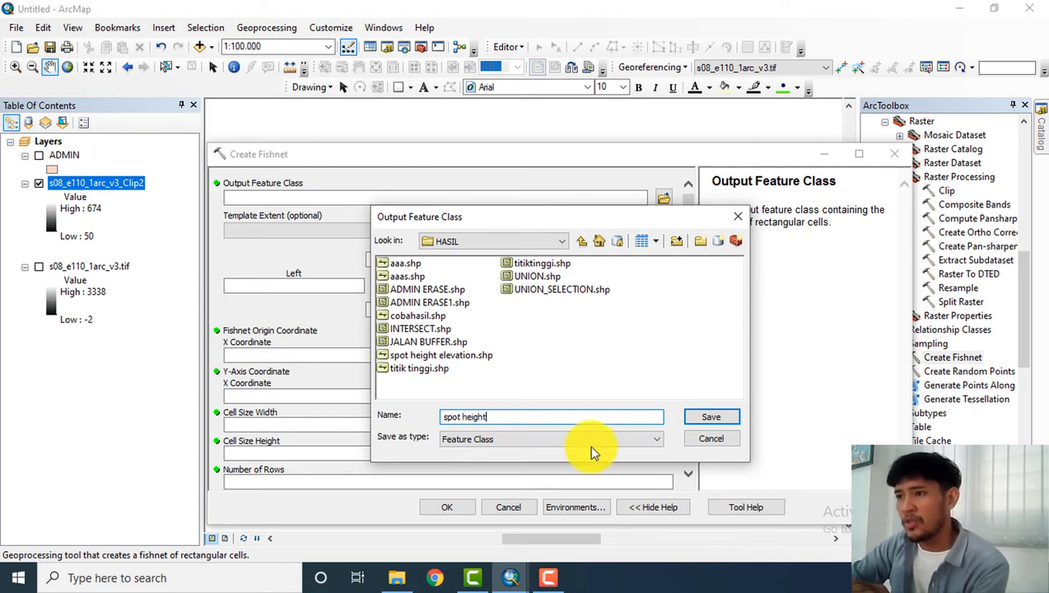
left_click(693, 421)
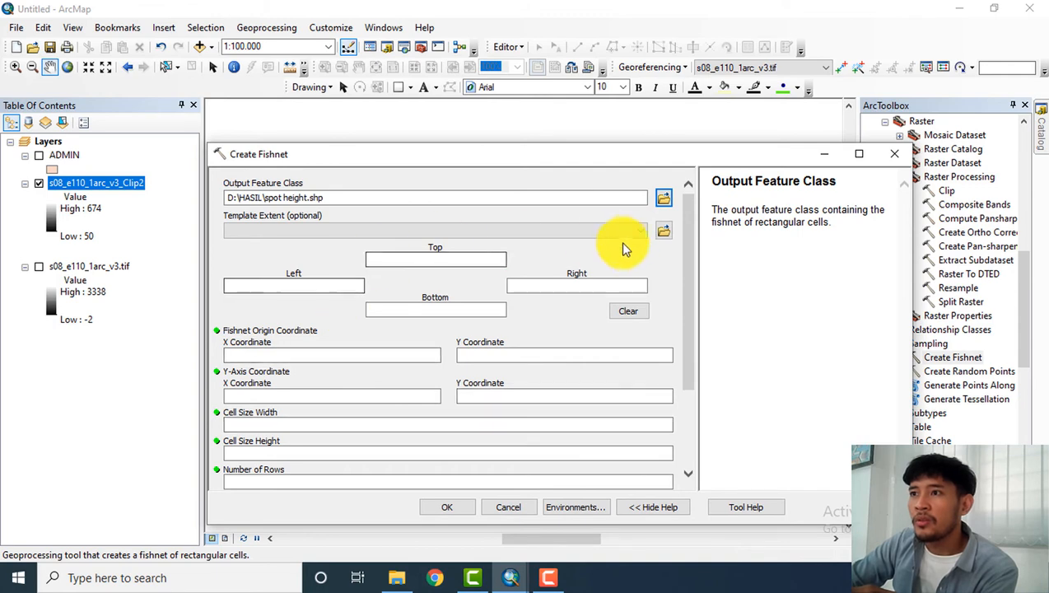
Create the fishnet with s08_e110_1arc_v3_Clip2 as template extent, 20 rows and 20 columns, keeping label points enabled.
left_click(639, 230)
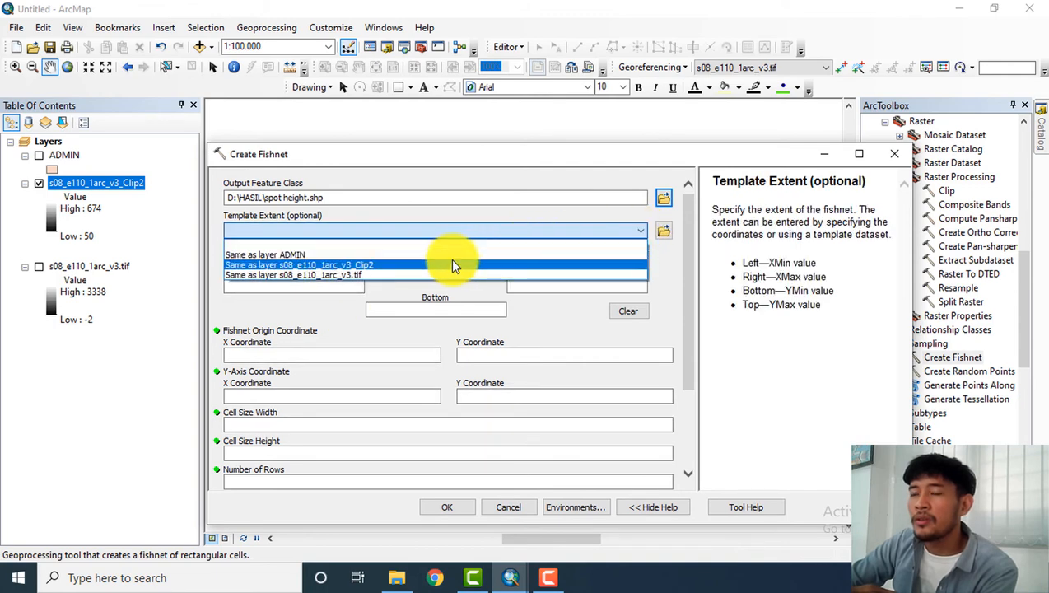
left_click(401, 270)
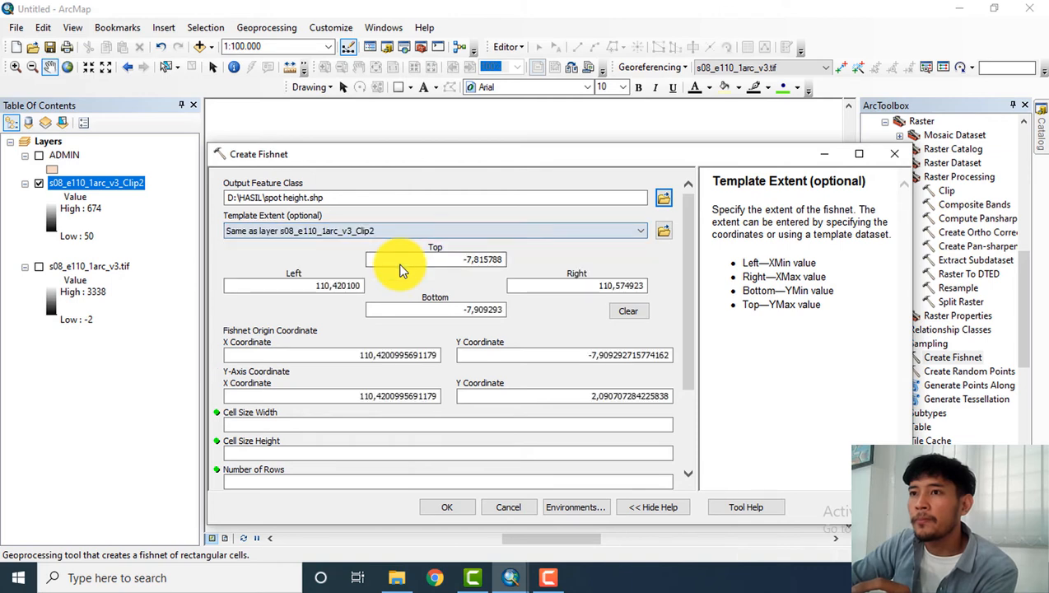
left_click_drag(693, 305, 687, 403)
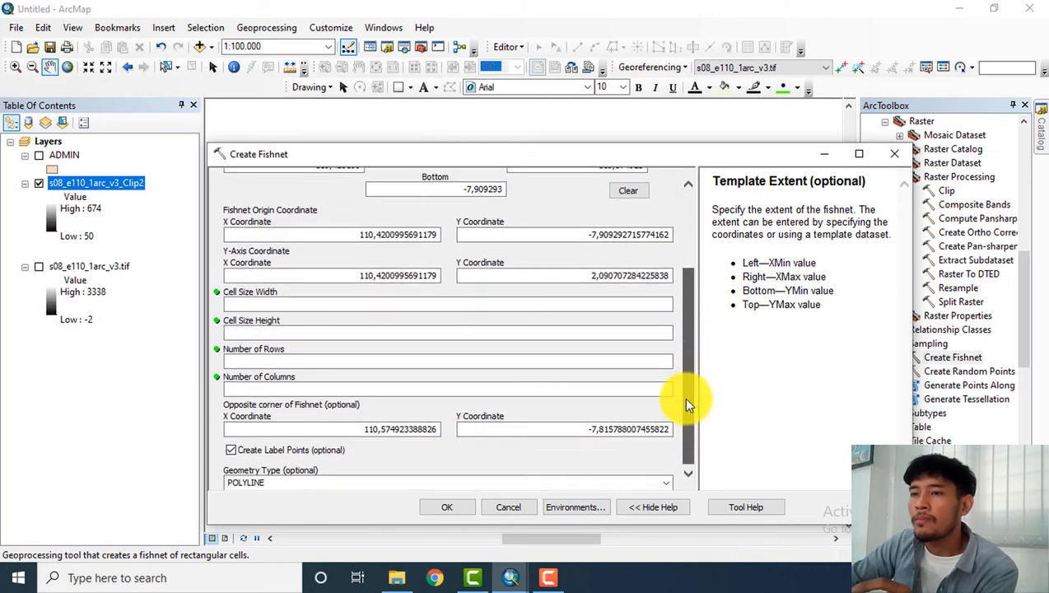
left_click(657, 358)
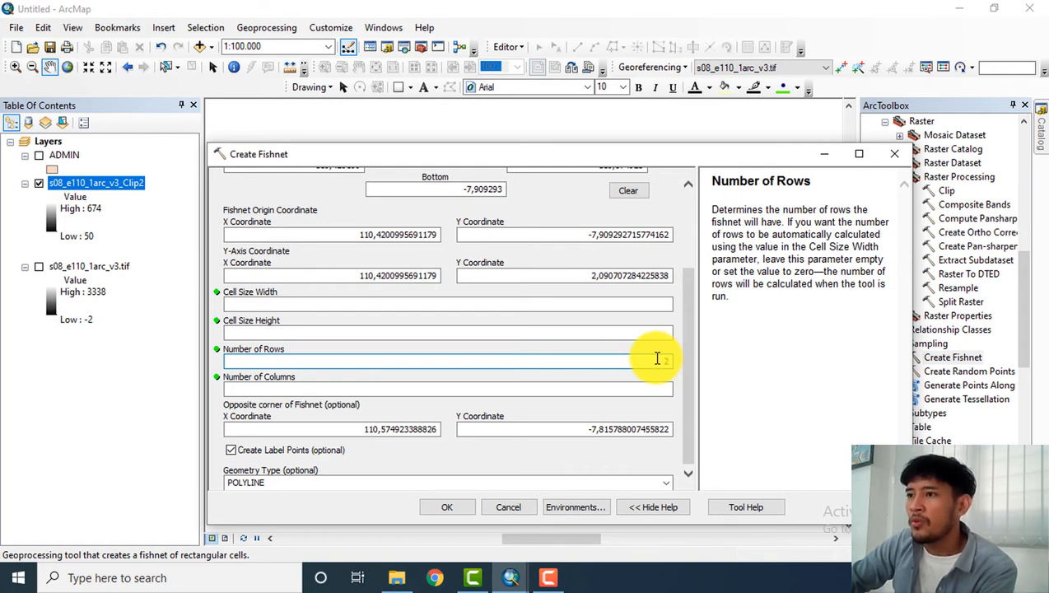
type("20")
left_click(650, 384)
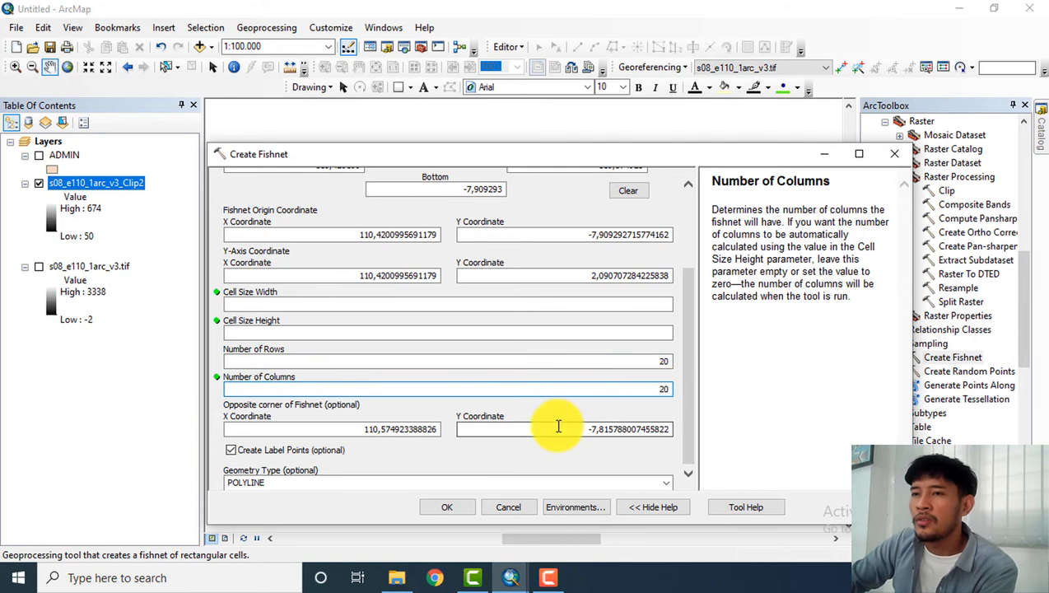
left_click(442, 504)
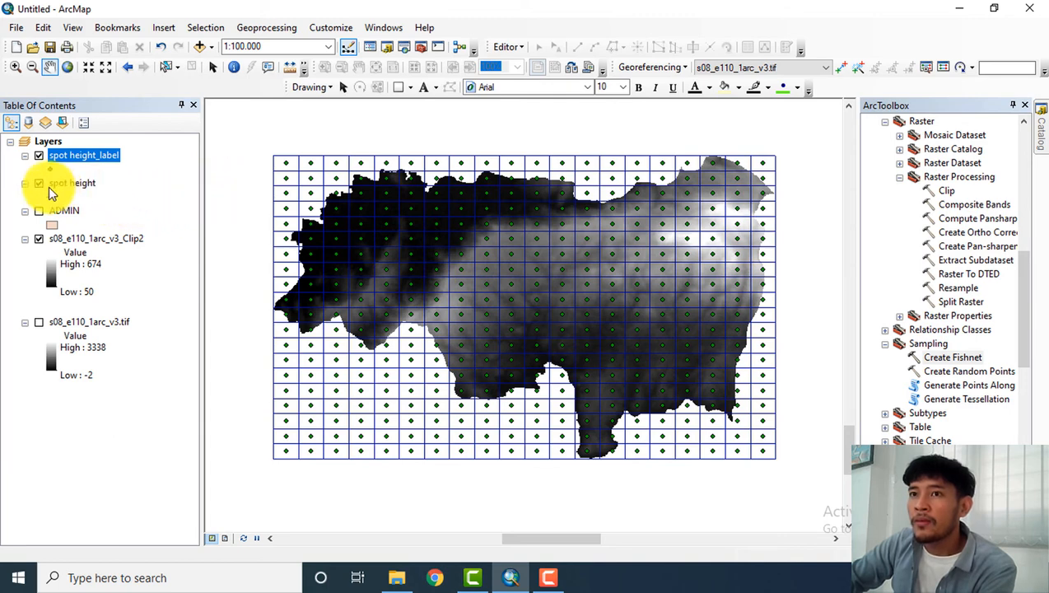
left_click(145, 185)
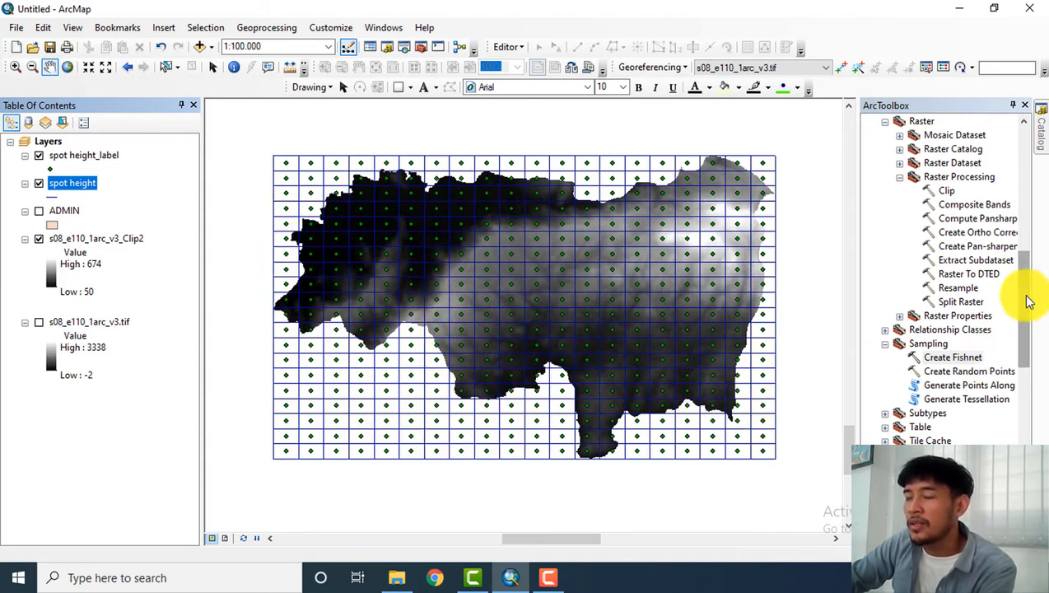
Clip the spot height_label points to the ADMIN boundary with the Analysis Tools Clip tool, using the default output feature class.
left_click_drag(1024, 298, 1024, 179)
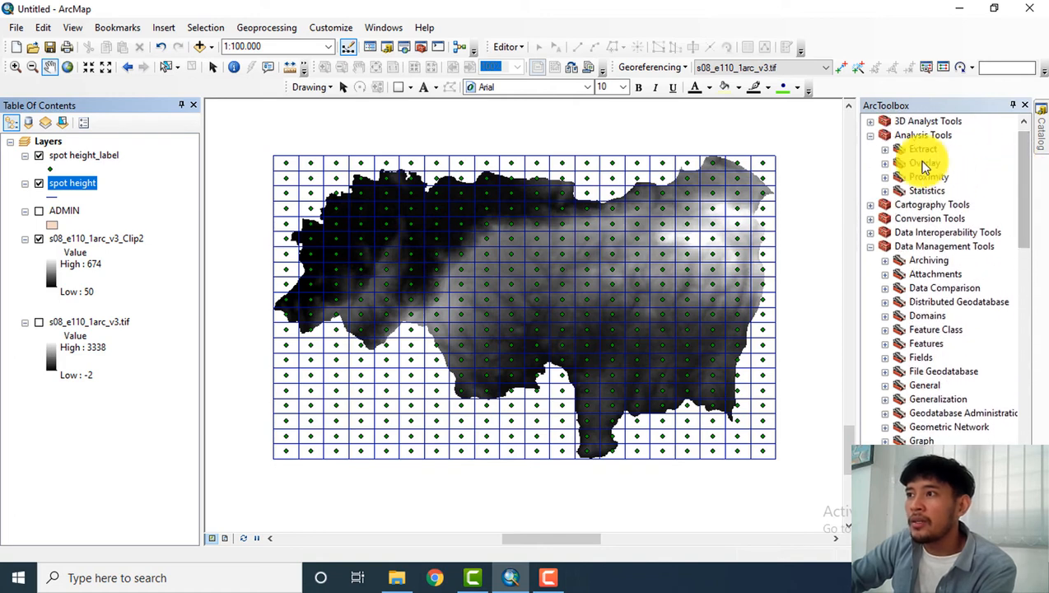
left_click(885, 149)
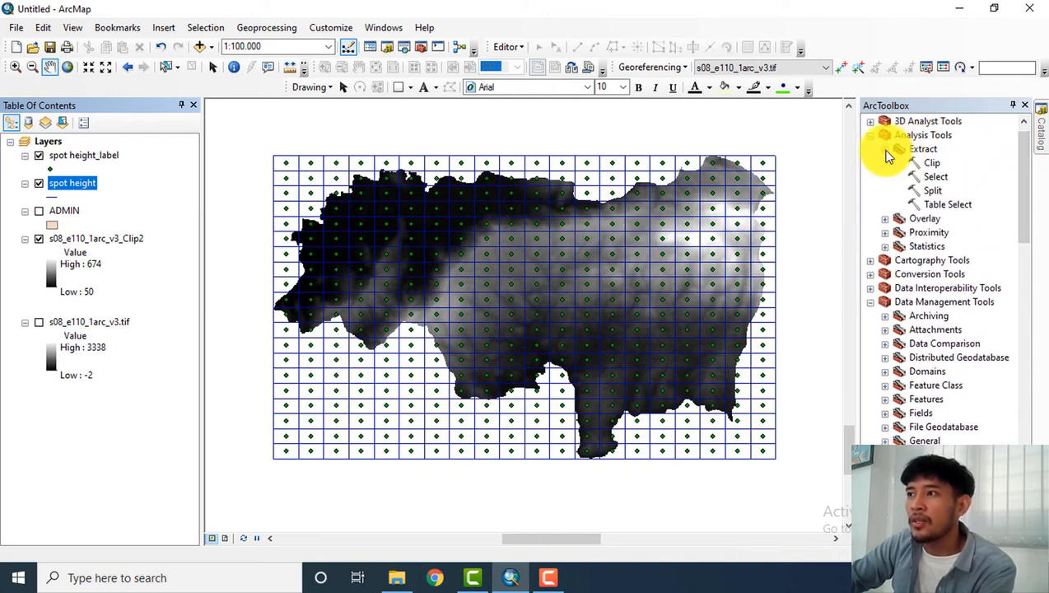
double_click(933, 168)
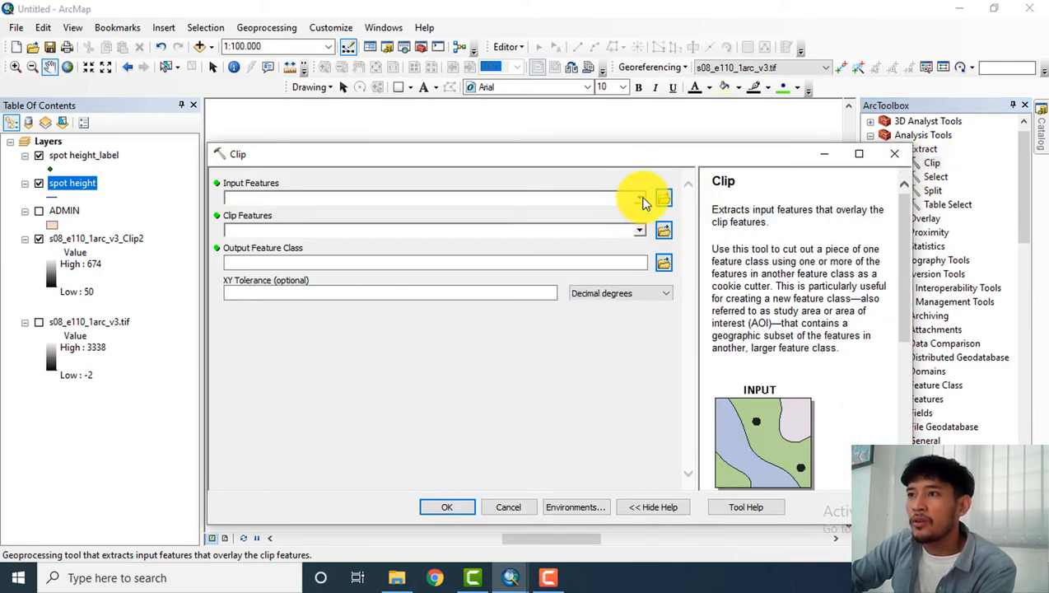
left_click(642, 200)
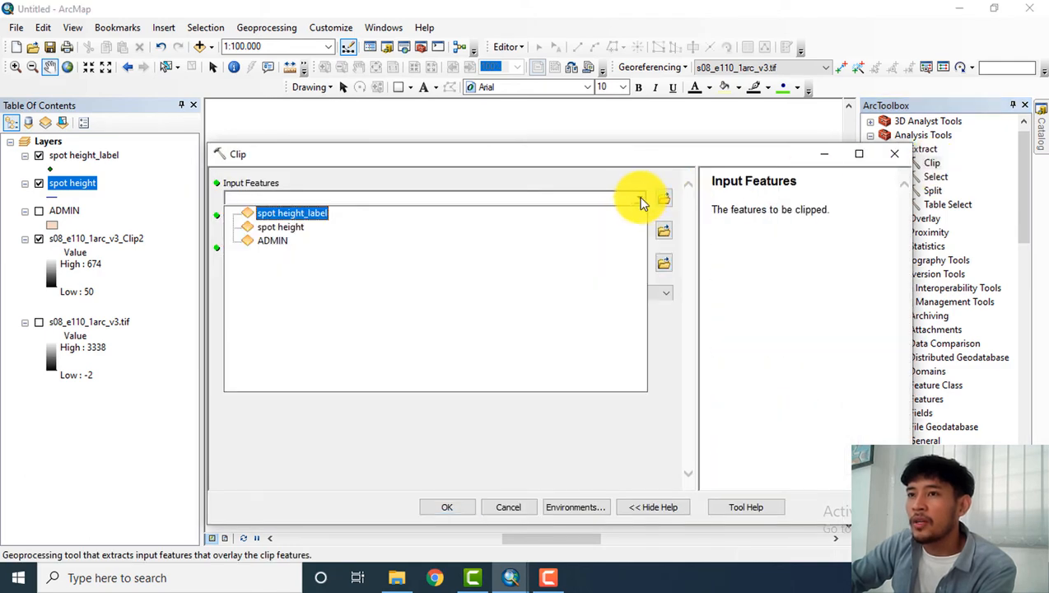
left_click(319, 218)
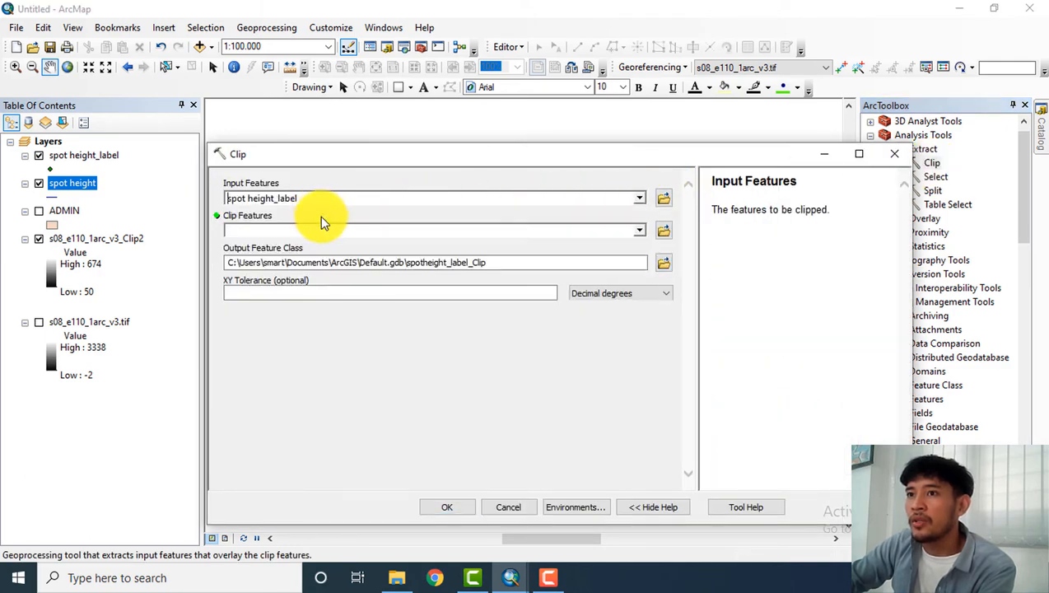
left_click(638, 231)
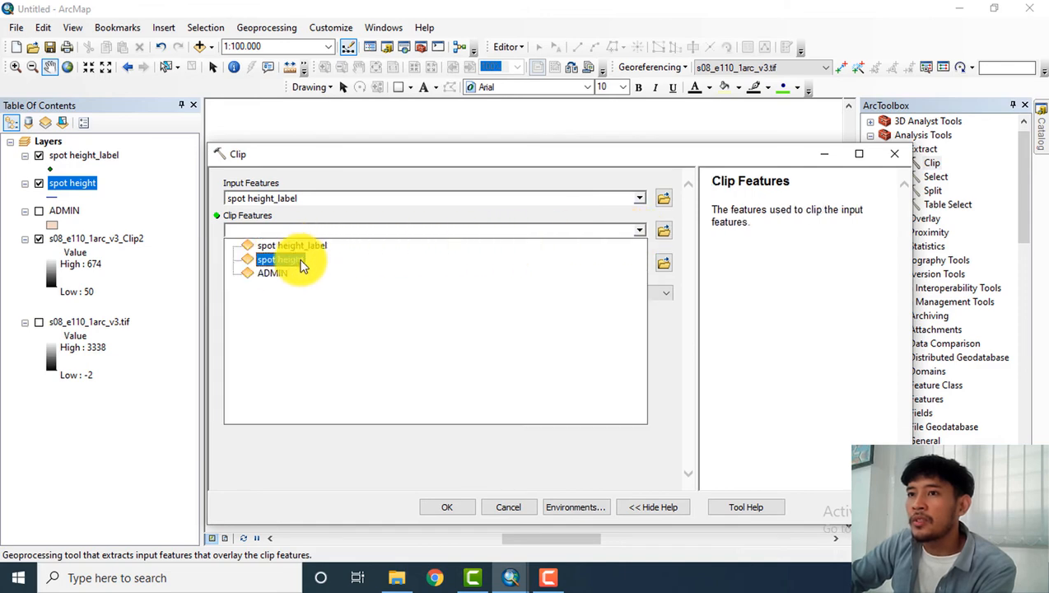
left_click(288, 280)
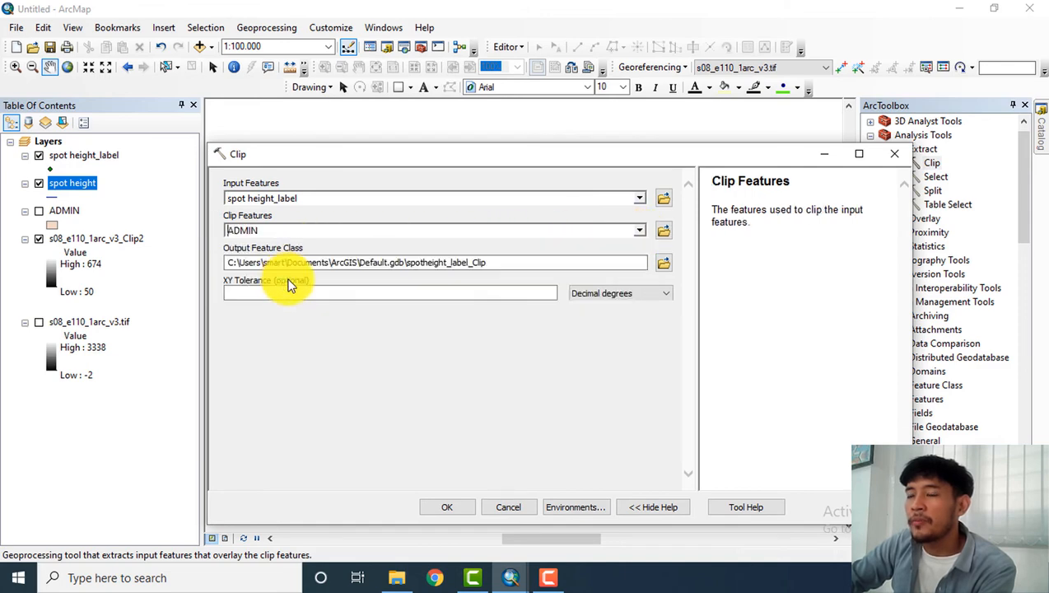
left_click(456, 509)
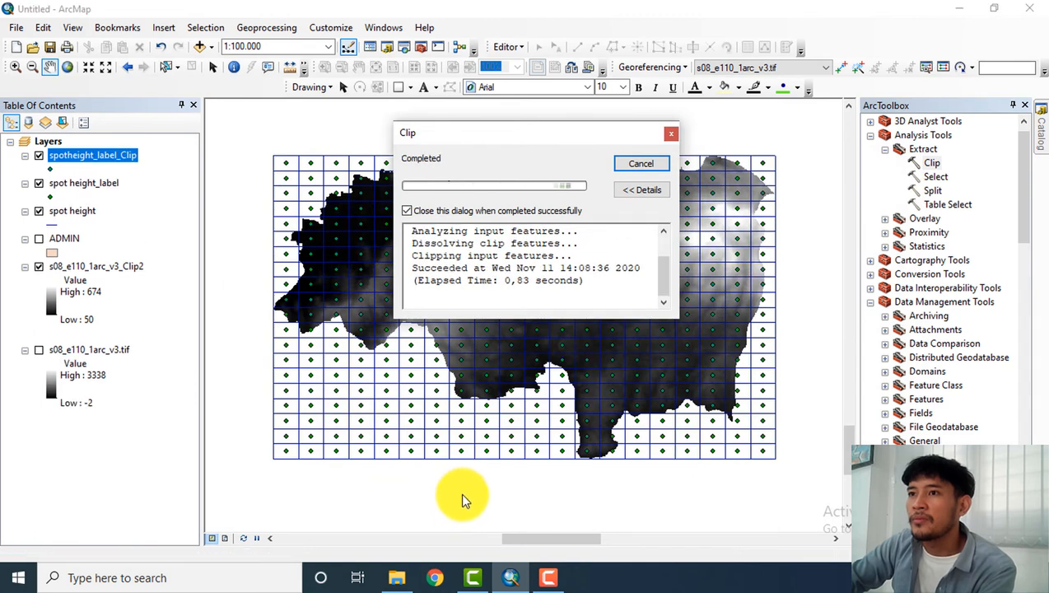
Remove the spot height fishnet layer and the unclipped spot height_label layer from the map.
right_click(78, 213)
left_click(101, 236)
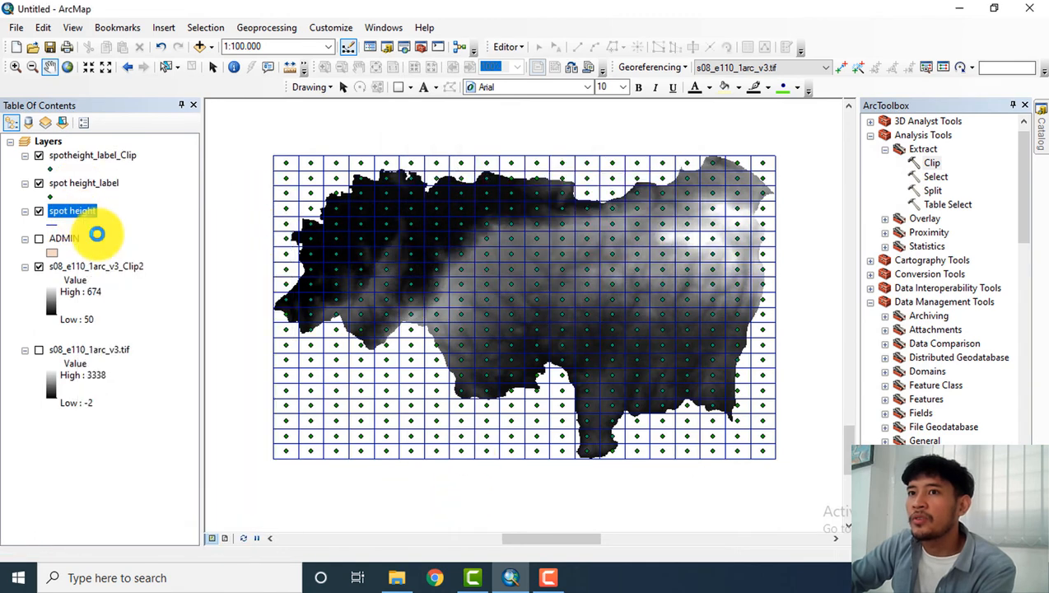
right_click(99, 194)
left_click(117, 212)
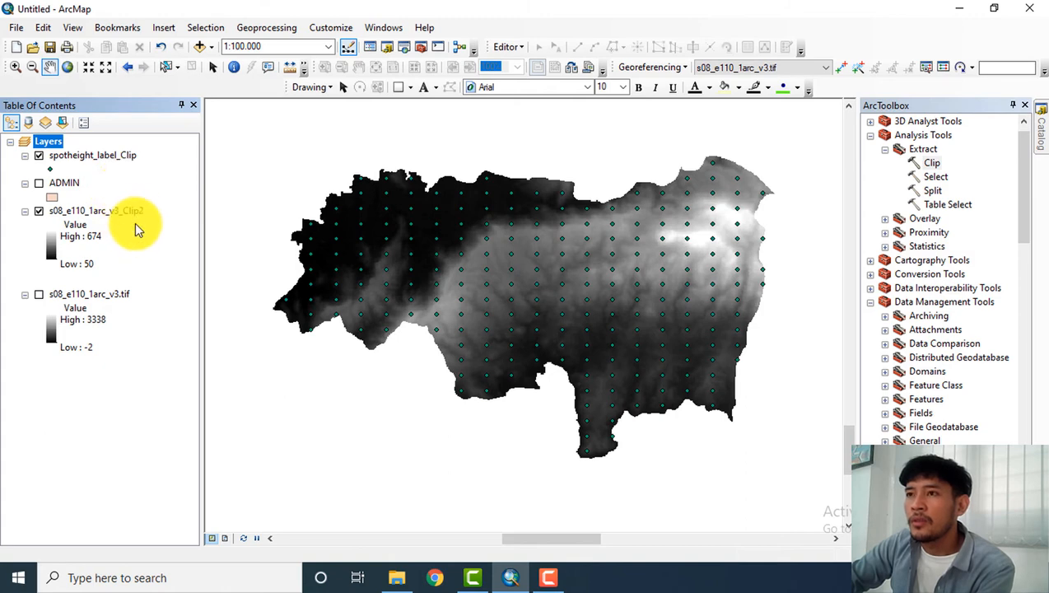
Check which fields the attribute table of spotheight_label_Clip contains, and close the table.
right_click(105, 156)
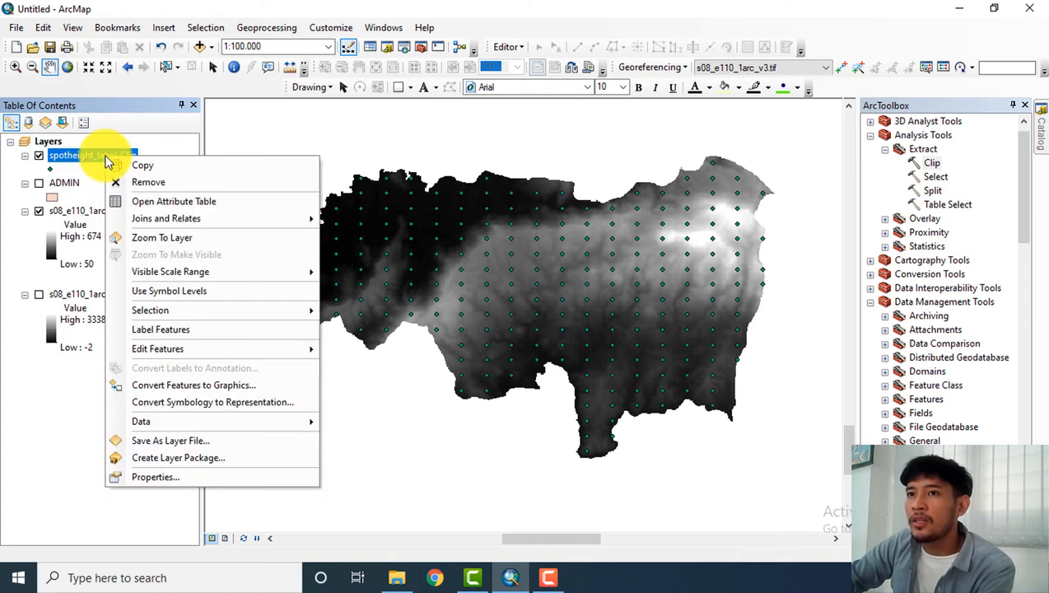
left_click(157, 206)
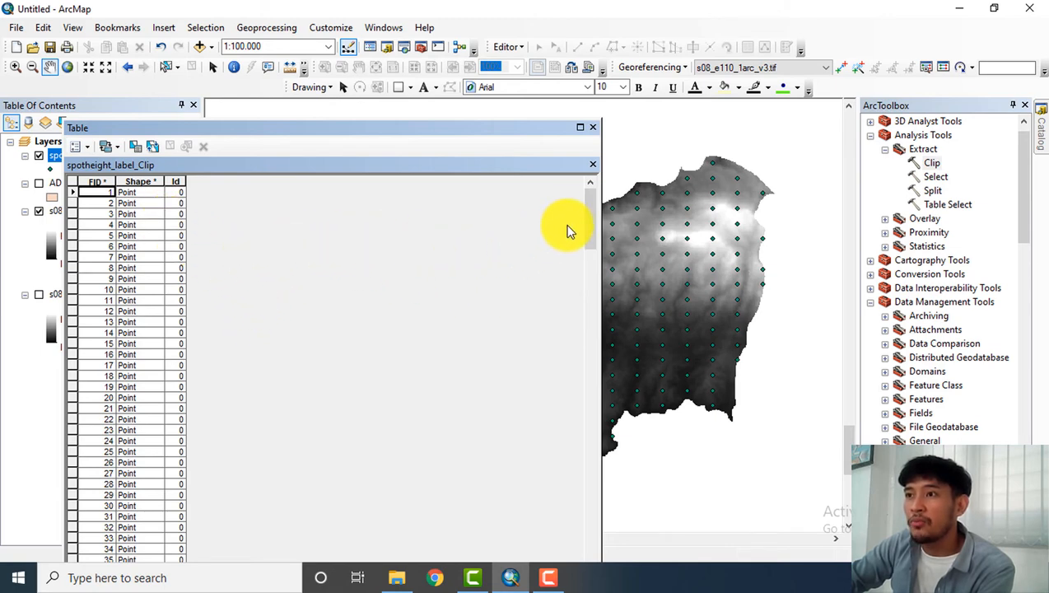
left_click(593, 128)
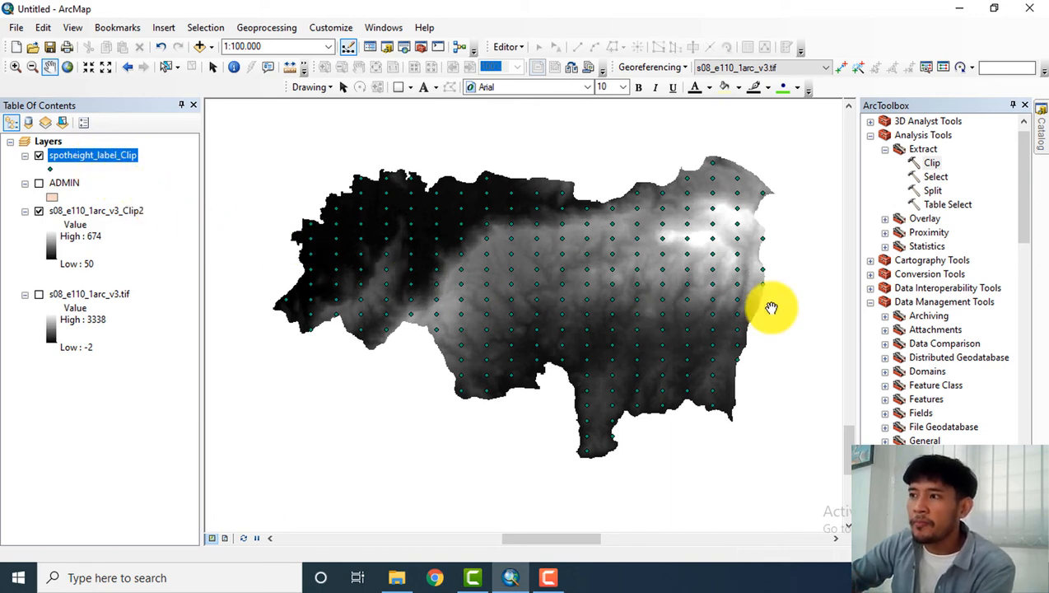
Run Extract Values to Points with spotheight_label_Clip as input points and s08_e110_1arc_v3_Clip2 as input raster, keeping the default output.
left_click_drag(1026, 159, 1045, 405)
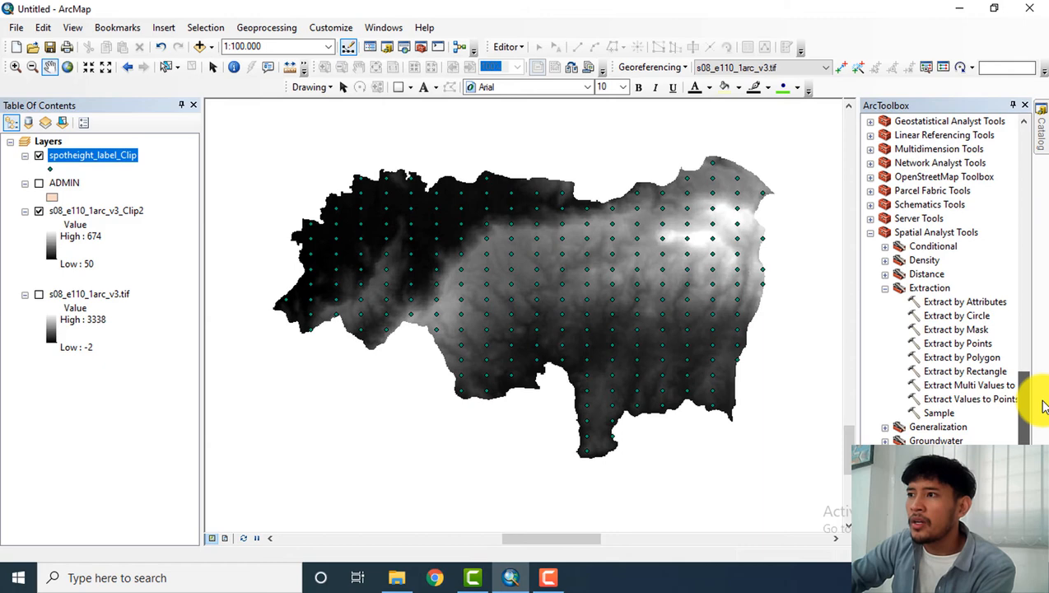
left_click(930, 288)
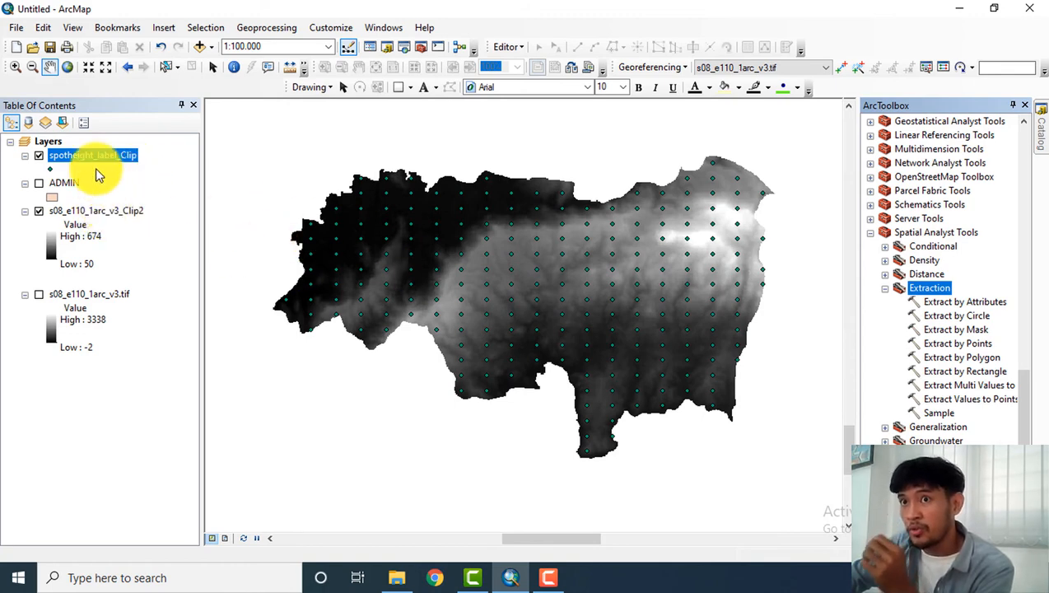
double_click(976, 401)
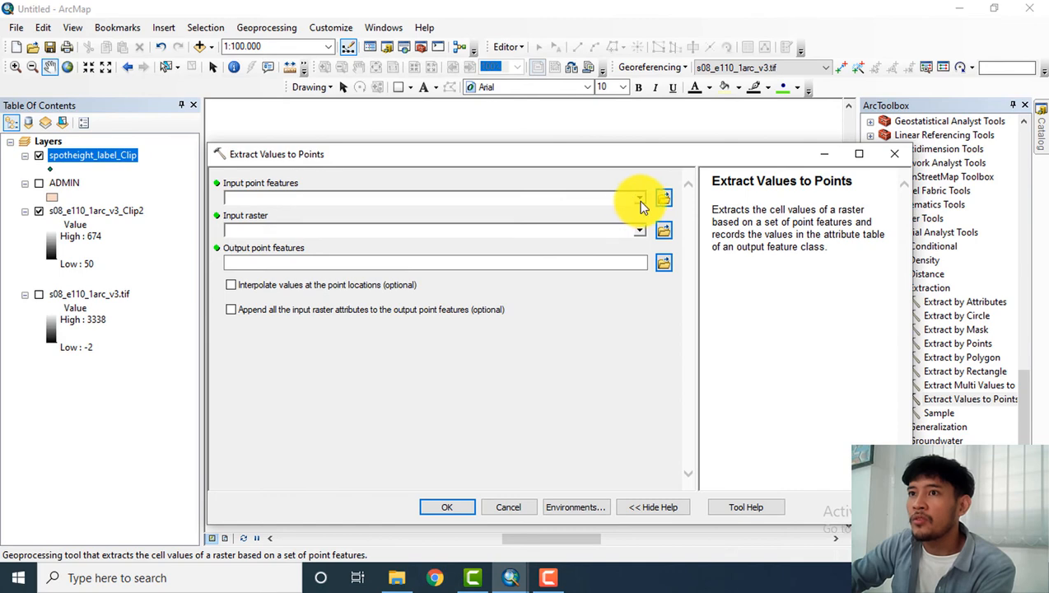
left_click(641, 199)
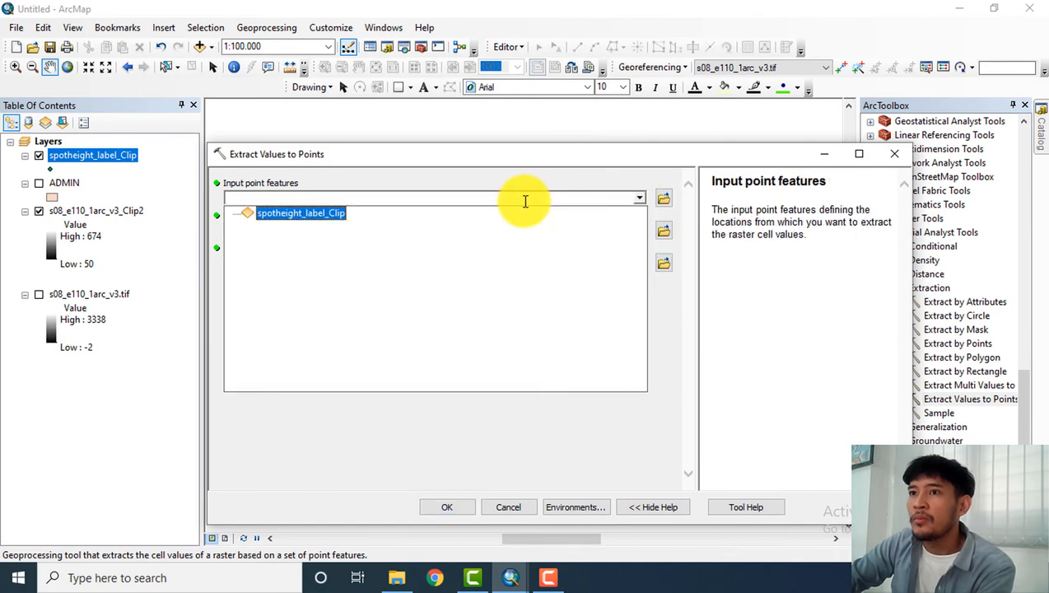
left_click(337, 215)
left_click(640, 230)
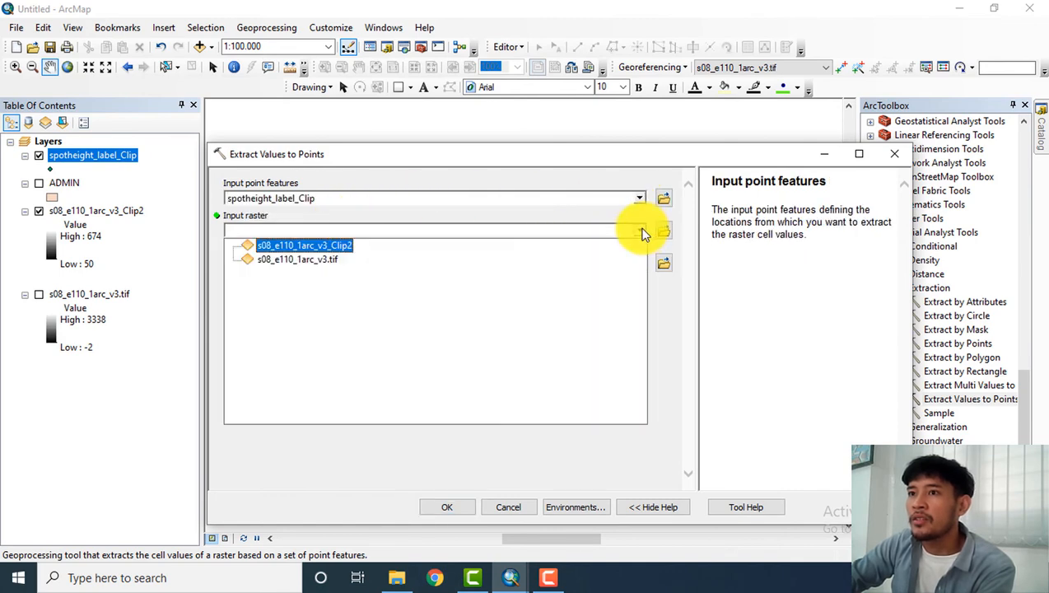
left_click(348, 246)
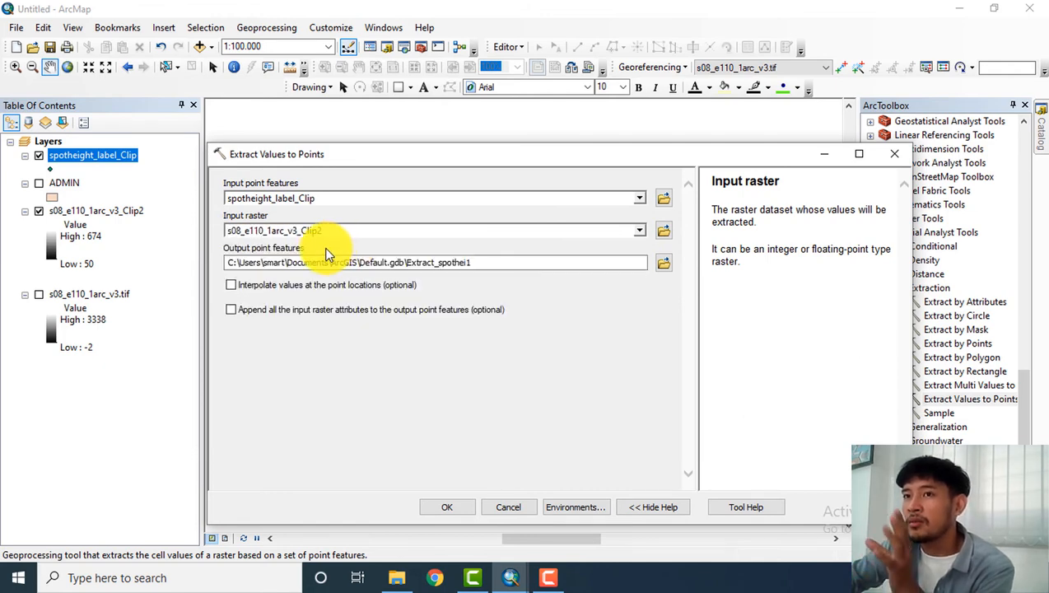
left_click(445, 507)
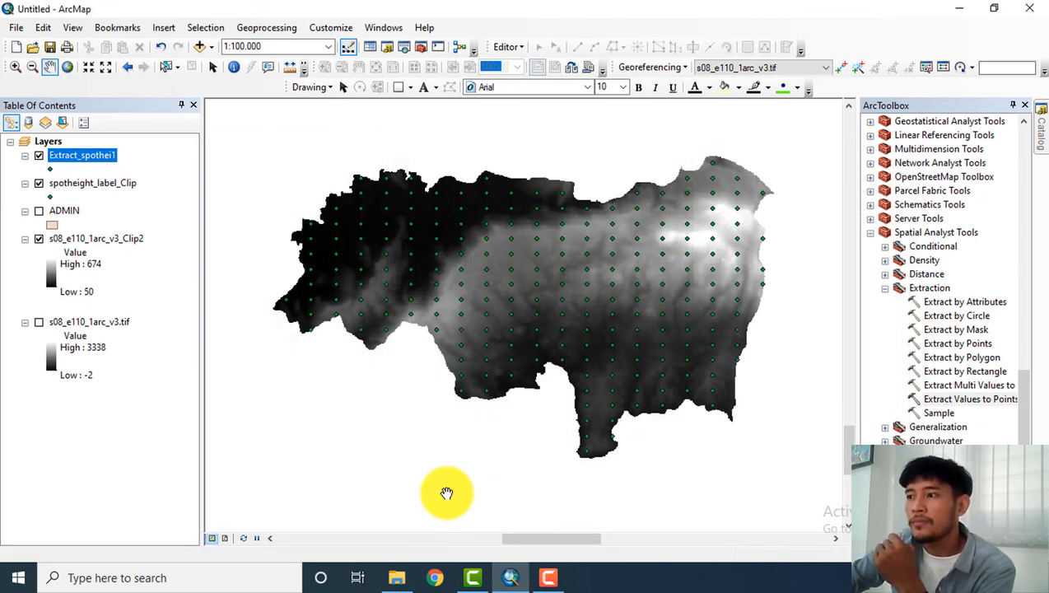
Remove the spotheight_label_Clip layer from the map.
right_click(75, 185)
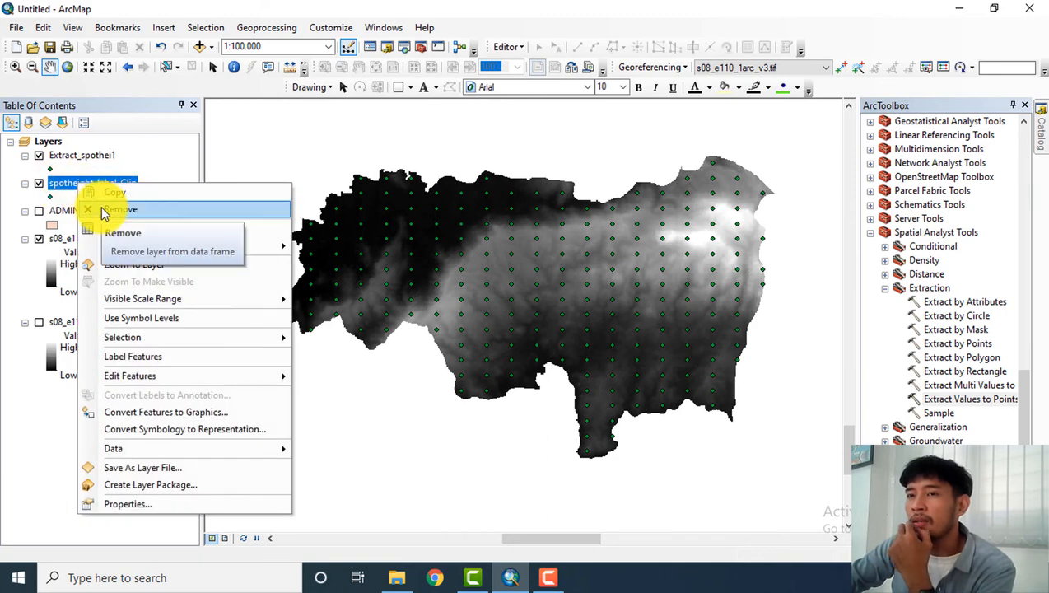
left_click(101, 208)
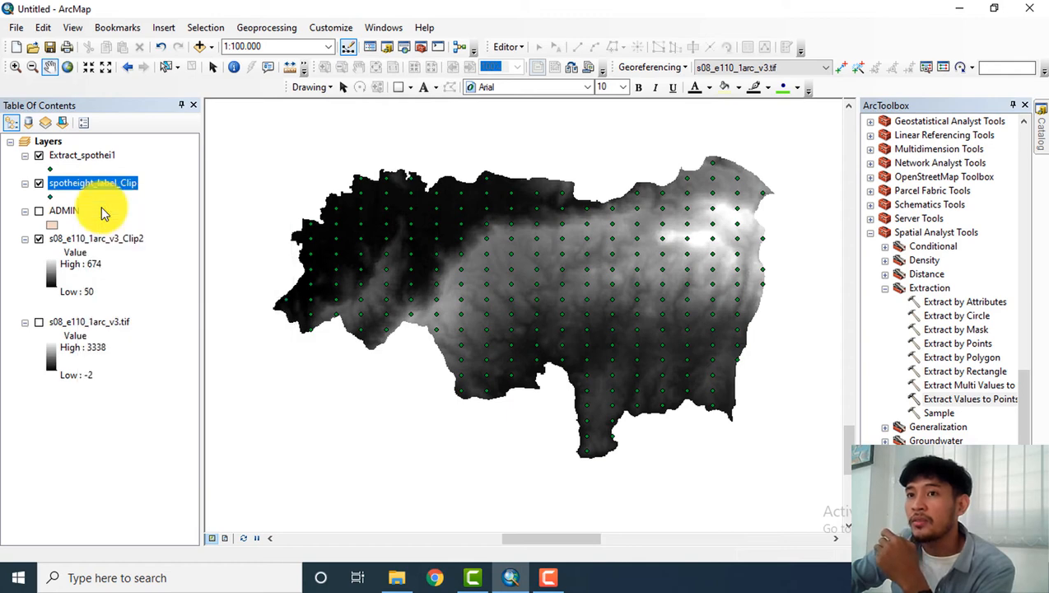
Check the RASTERVALU field of Extract_spothei1 for Null records, locate them on the map by selecting them, clear the selection and close the table.
left_click(75, 155)
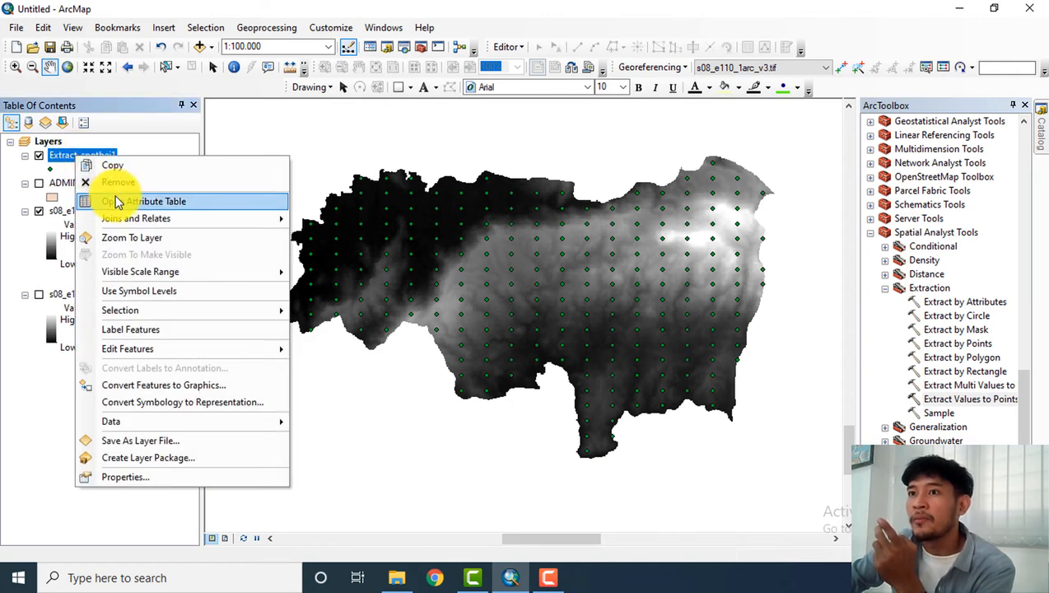
left_click(121, 202)
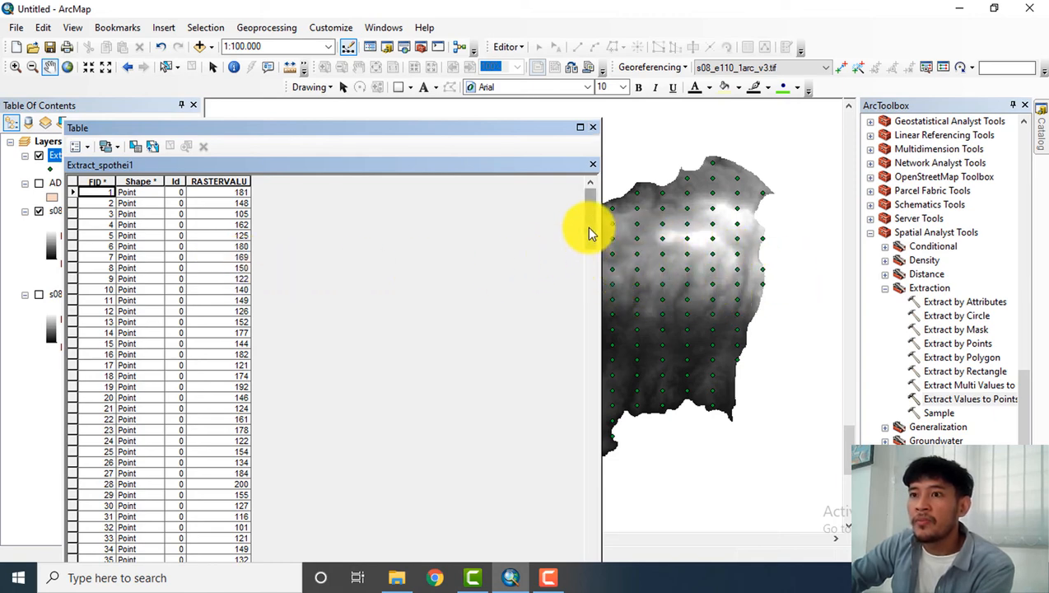
left_click_drag(590, 230, 550, 562)
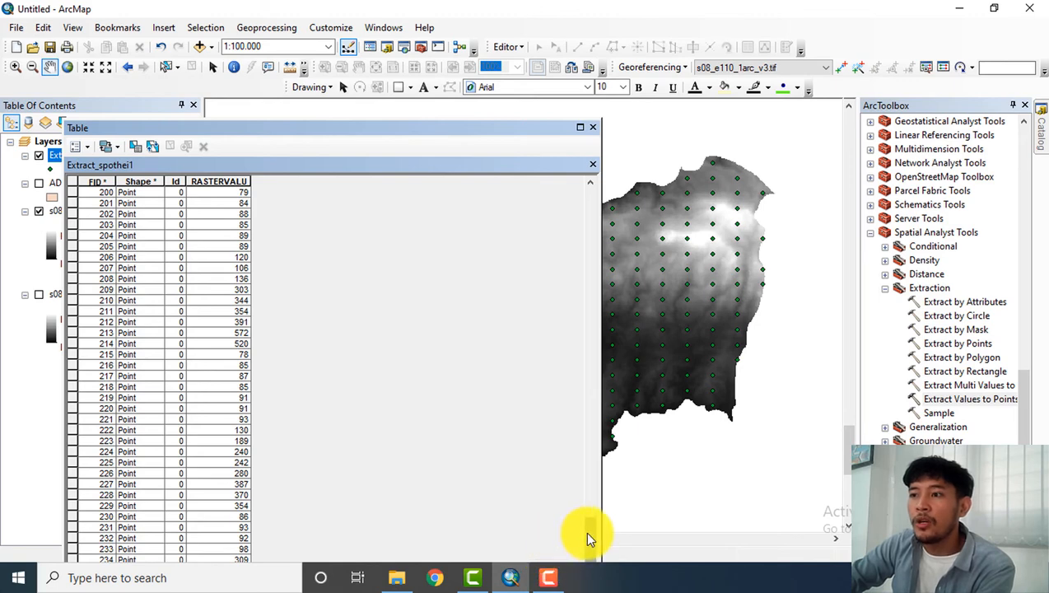
left_click_drag(585, 531, 596, 471)
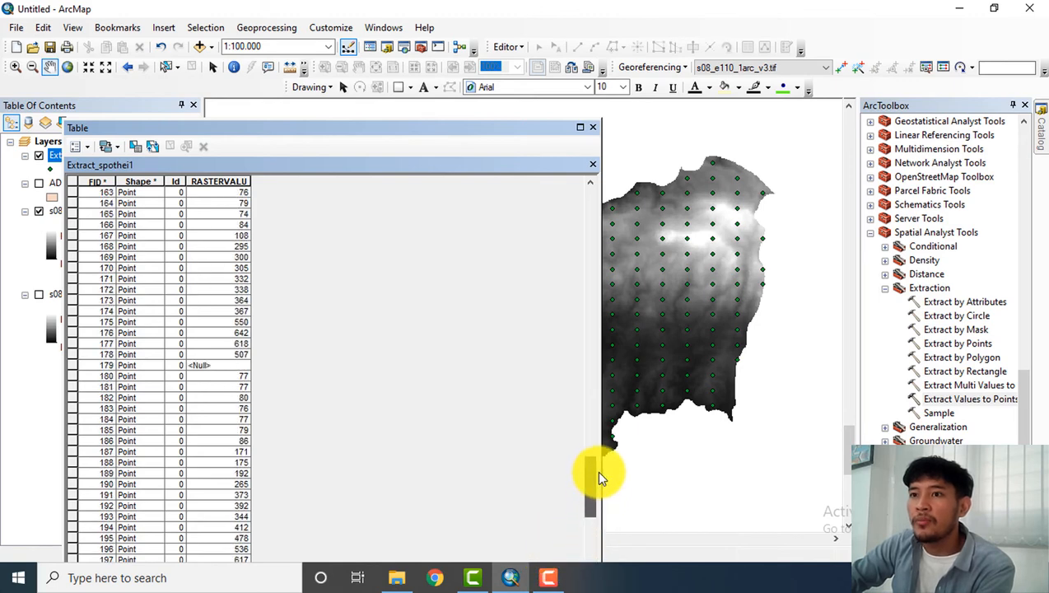
left_click(74, 363)
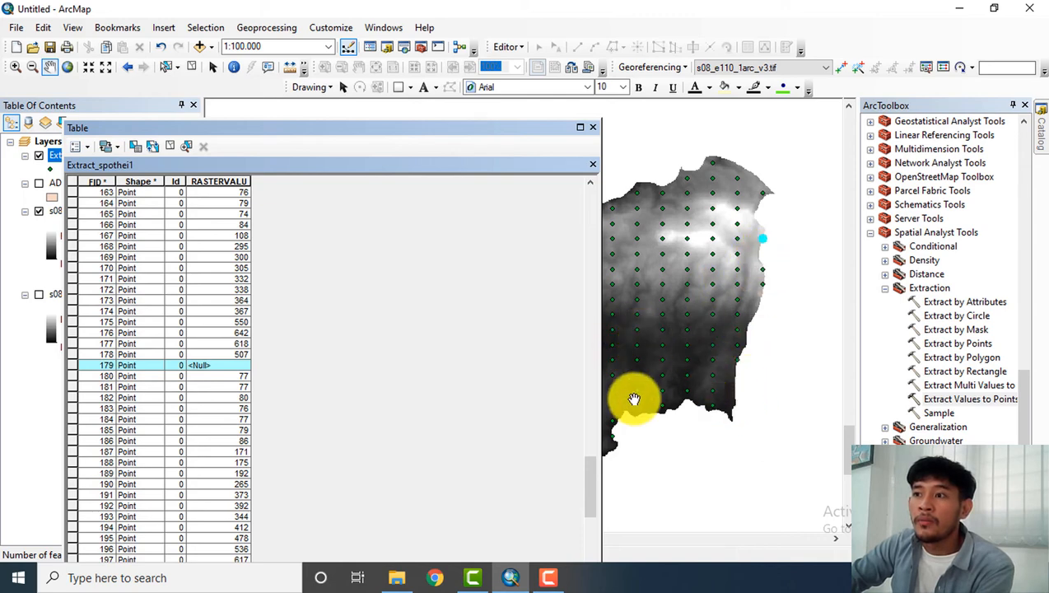
left_click_drag(596, 479, 595, 256)
left_click(73, 376)
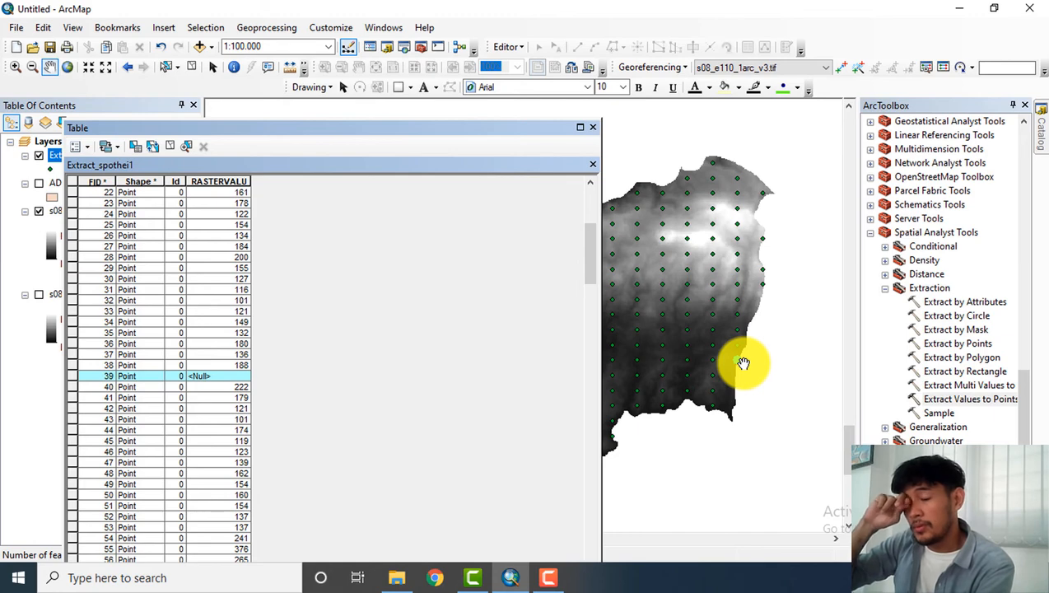
left_click(167, 146)
left_click(596, 128)
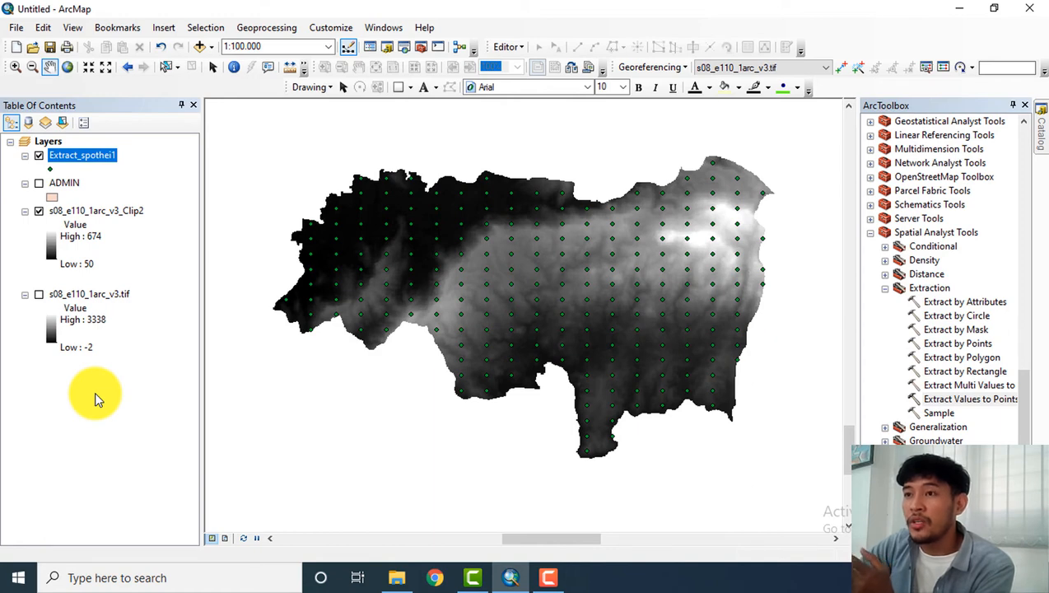
Collapse the Extraction toolset and expand the Interpolation toolset within Spatial Analyst Tools.
left_click(39, 211)
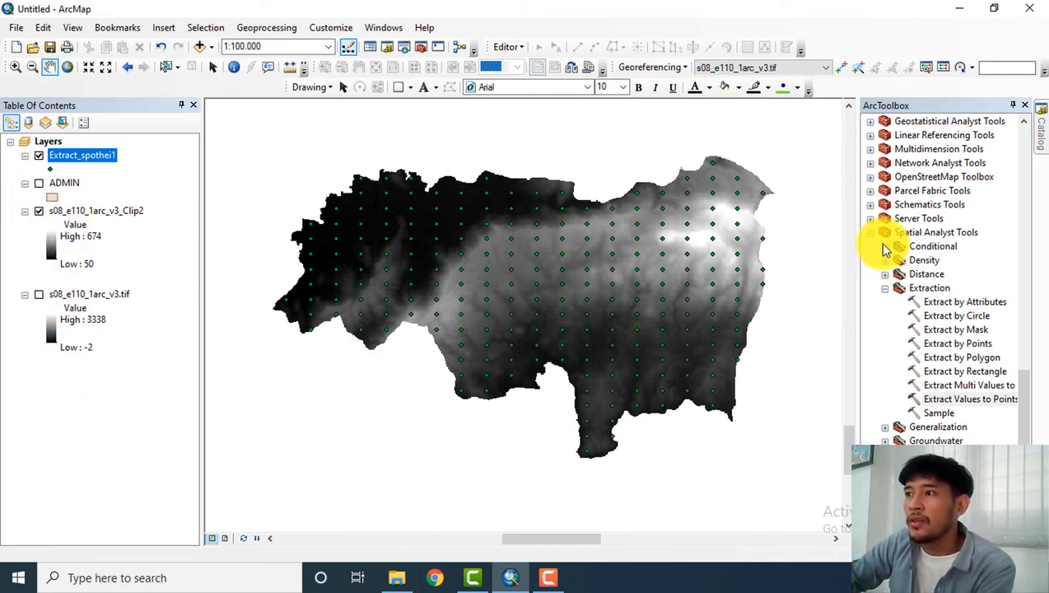
left_click(886, 288)
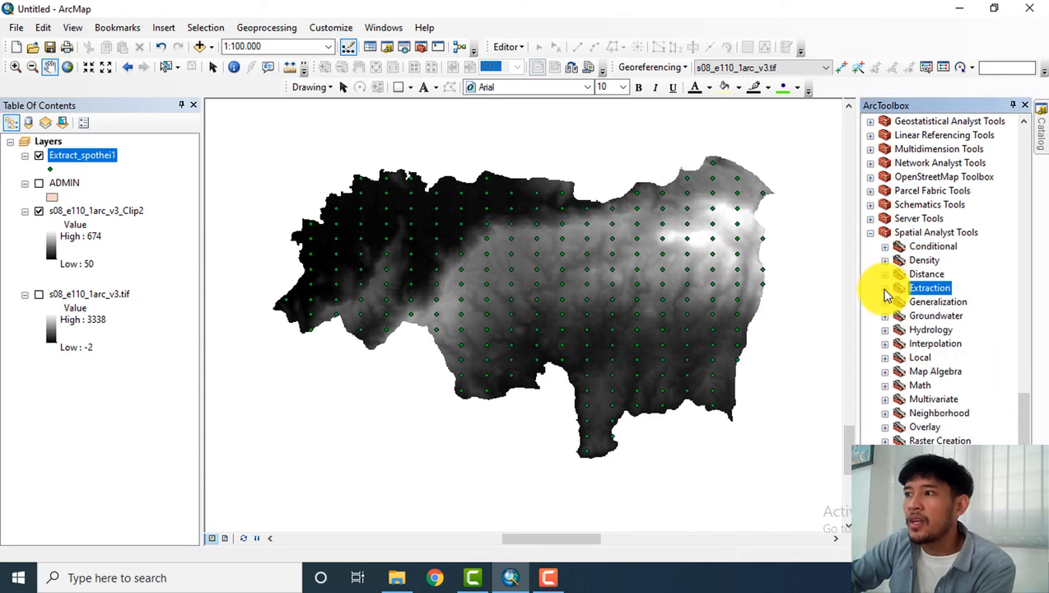
left_click(872, 234)
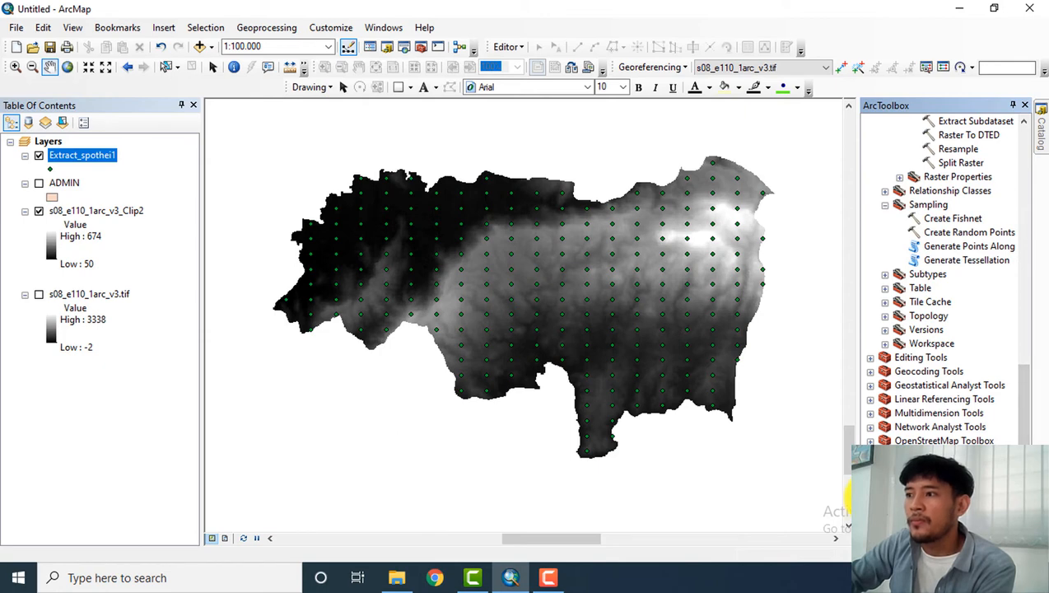
scroll(932, 428, "down", 6)
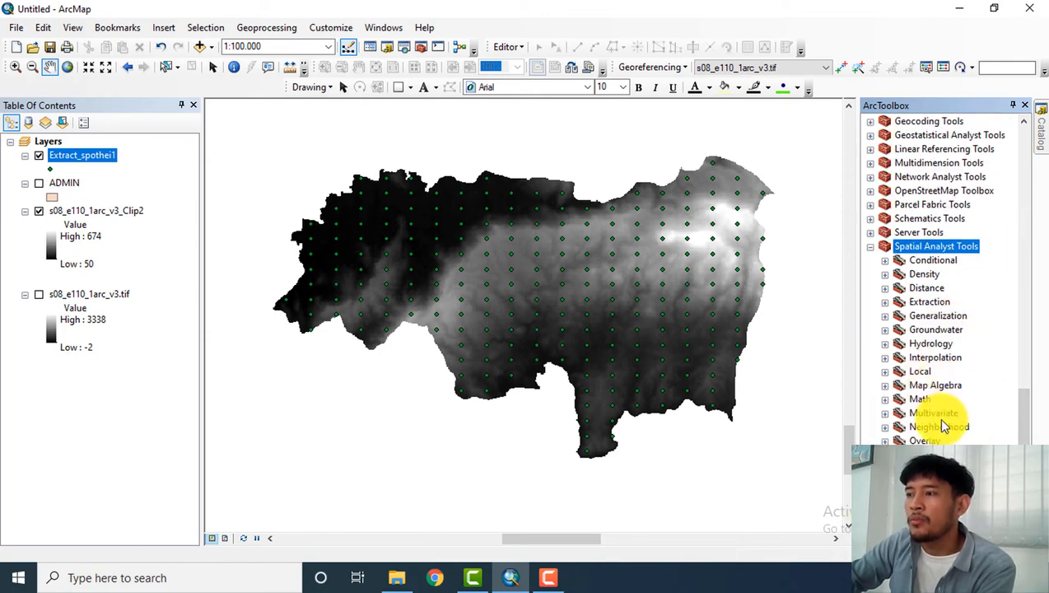
left_click(885, 357)
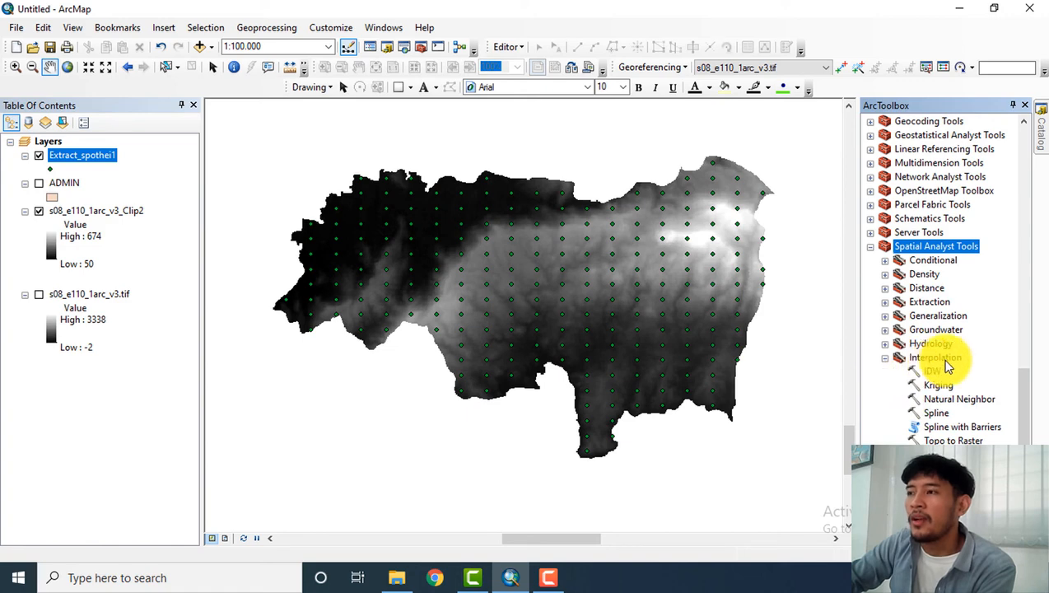
left_click(939, 358)
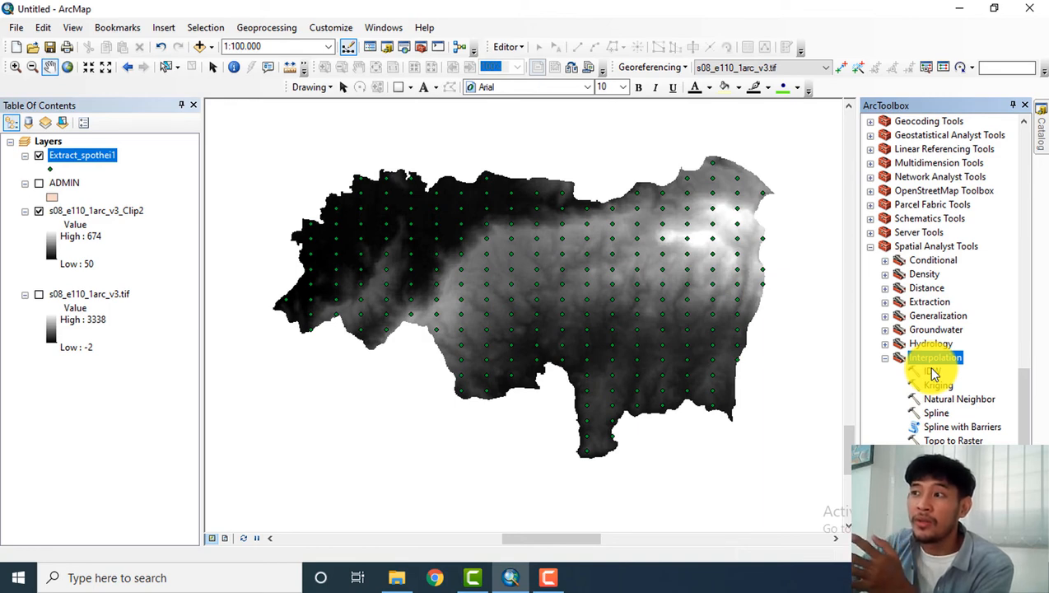
Check which extensions are enabled, including Spatial Analyst, and close the extensions list.
left_click(952, 248)
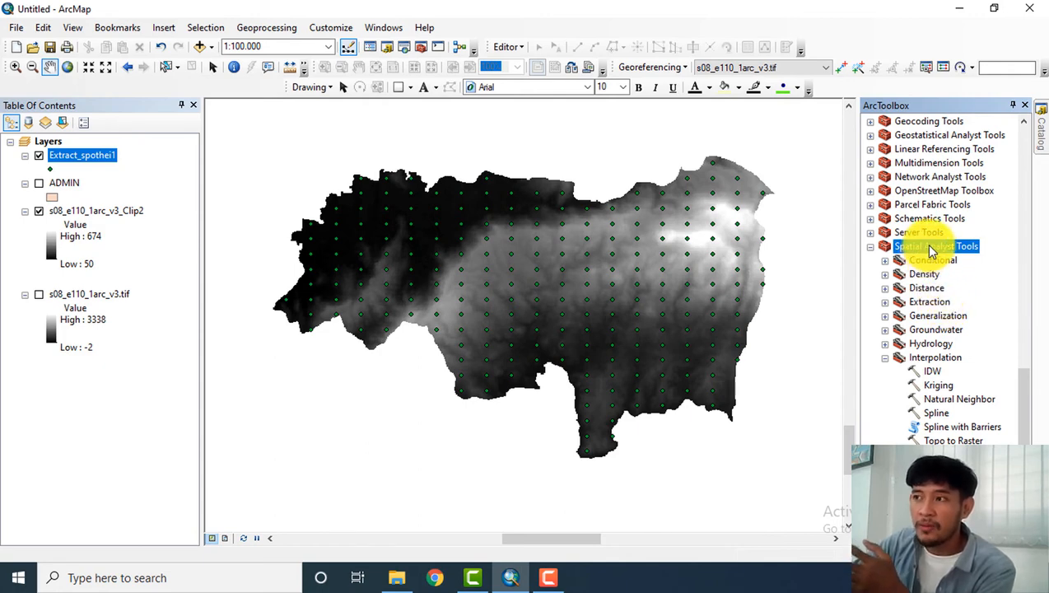
left_click(338, 31)
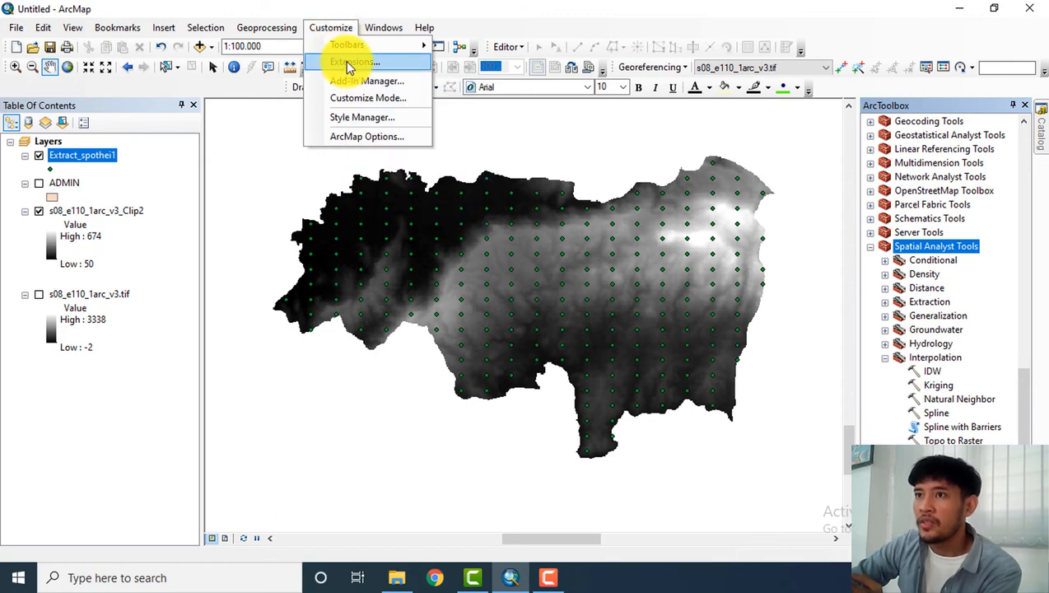
left_click(347, 61)
left_click(407, 256)
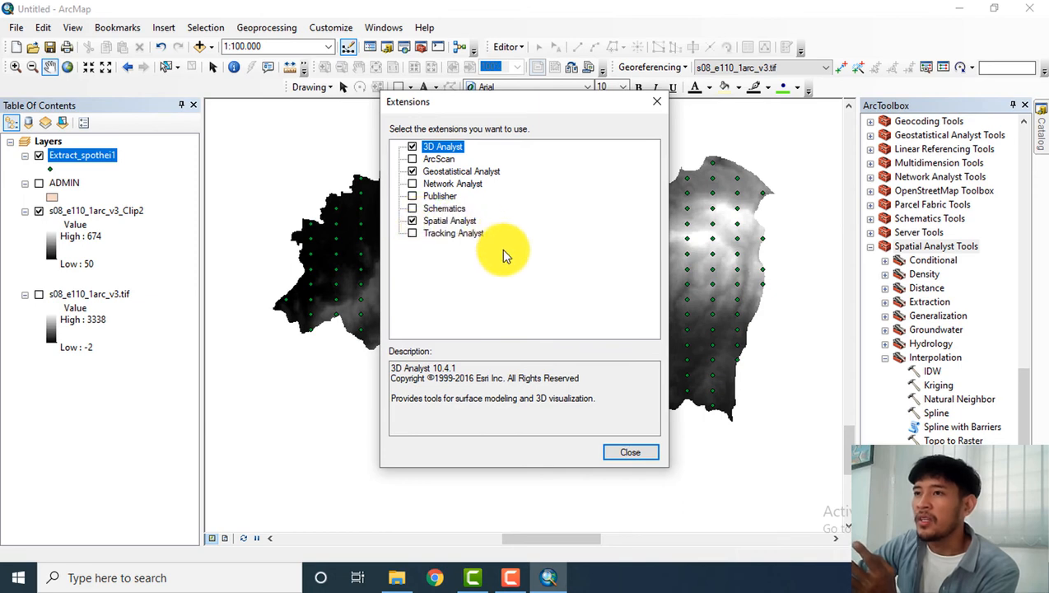
left_click(614, 457)
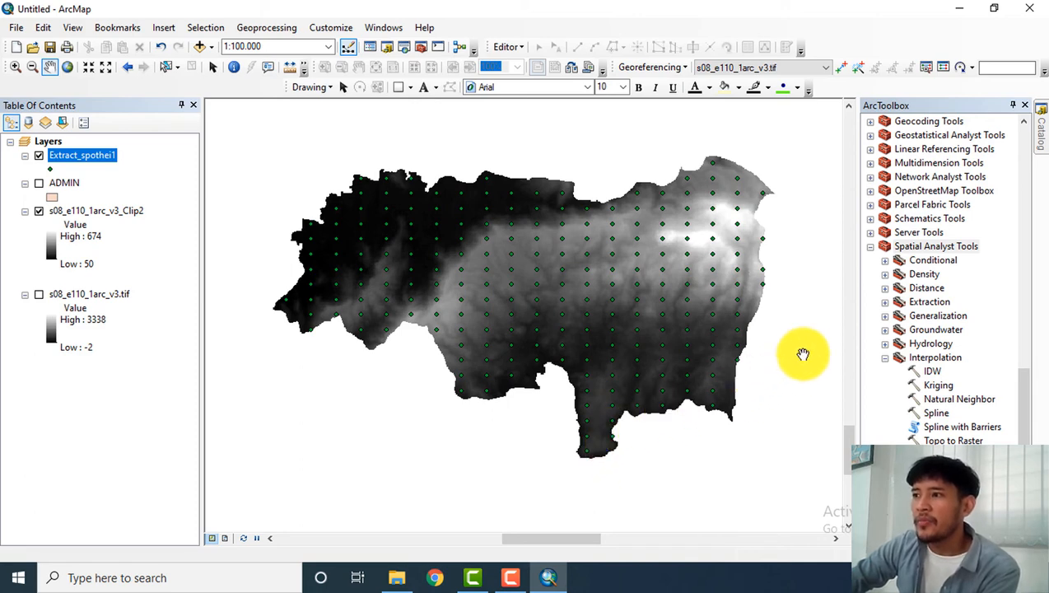
Set up the IDW tool with Extract_spothei1 as input points and RASTERVALU as Z value field, keeping the default output raster and search settings.
left_click(933, 373)
double_click(933, 373)
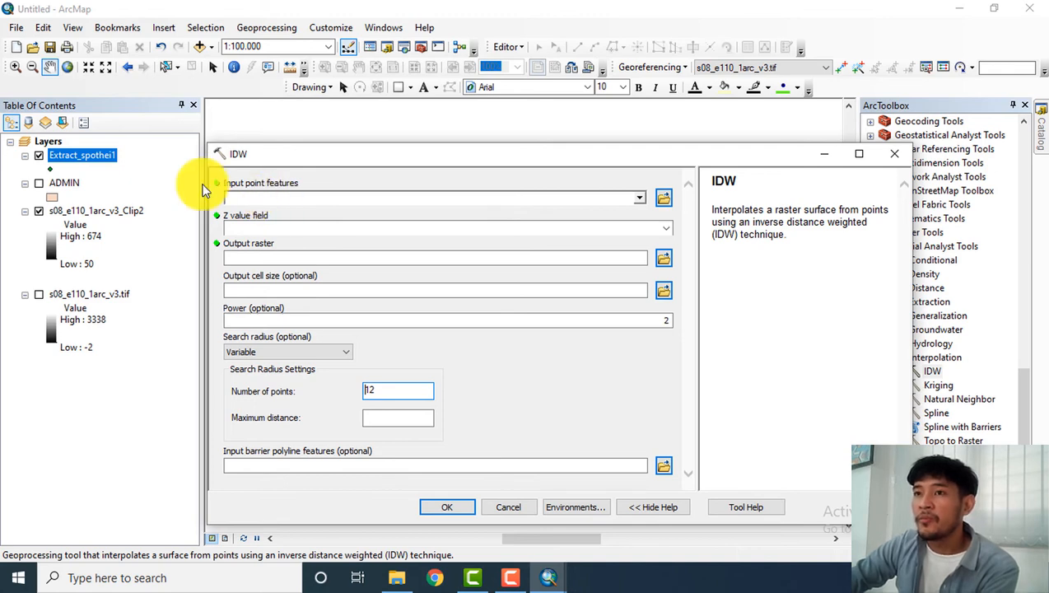
left_click(639, 199)
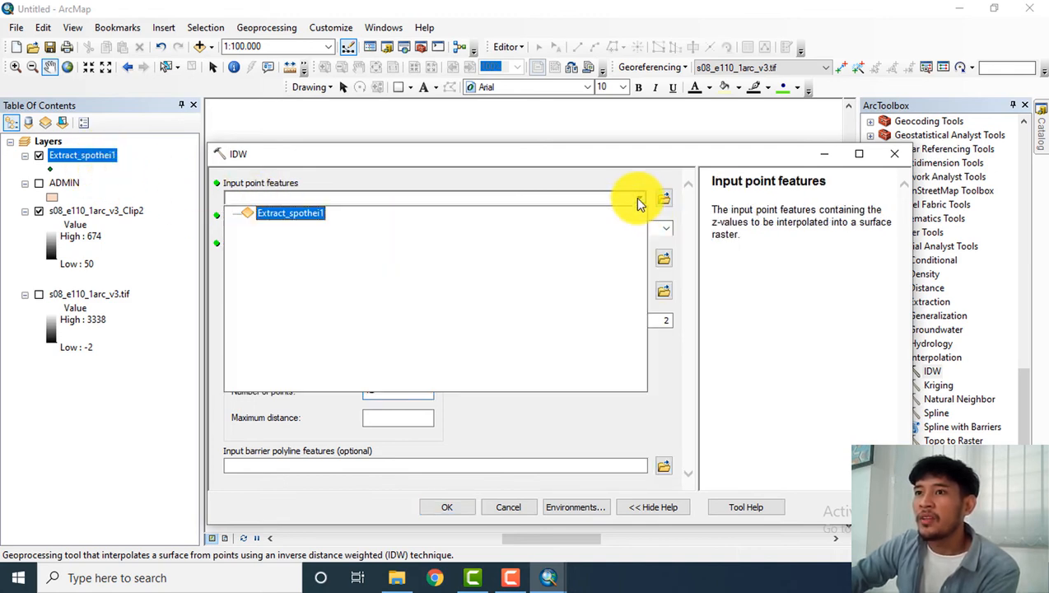
left_click(290, 213)
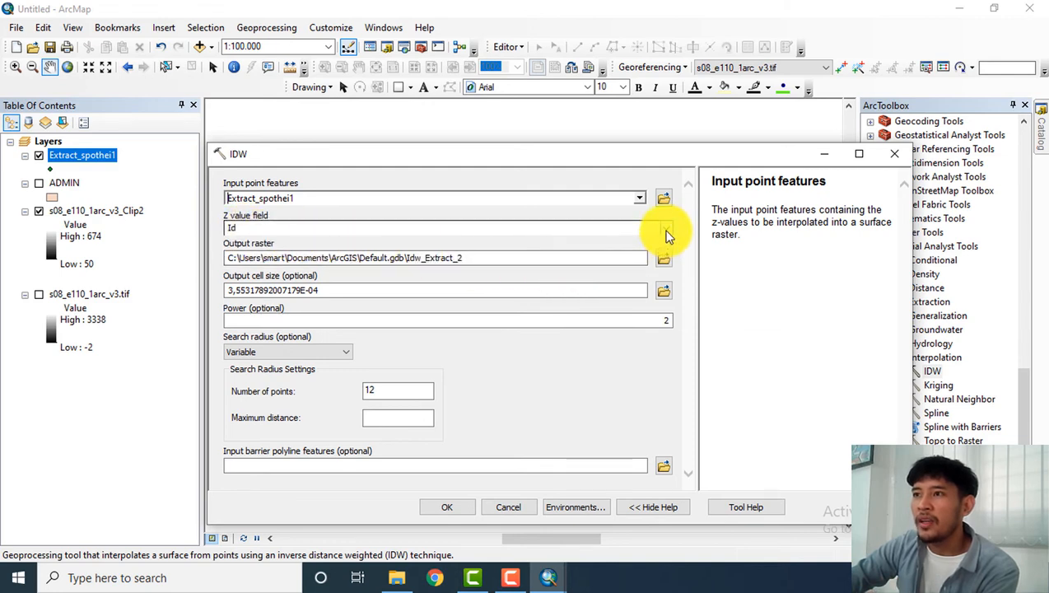
left_click(667, 231)
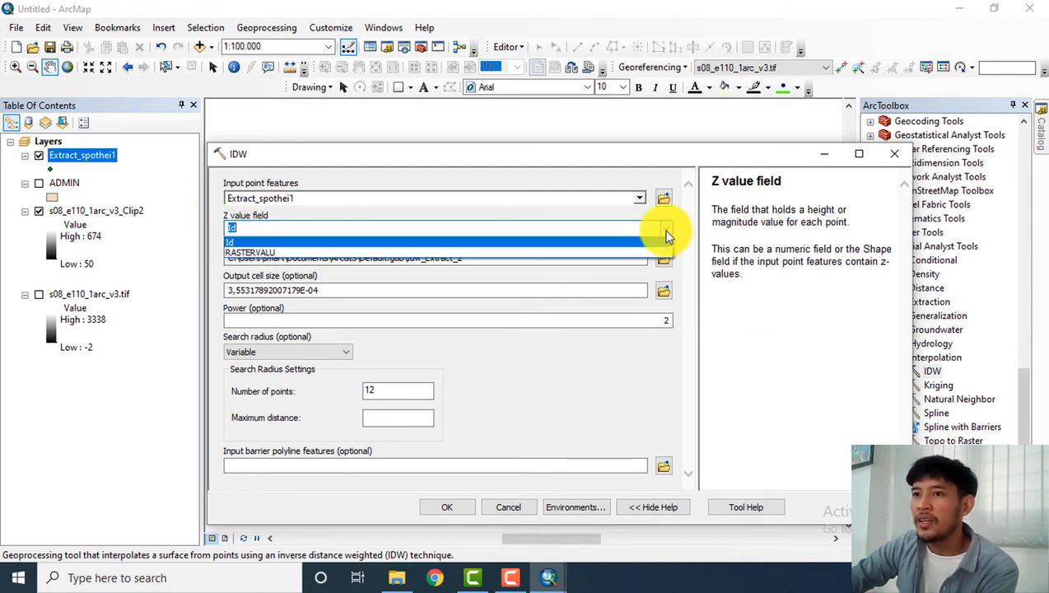
left_click(299, 254)
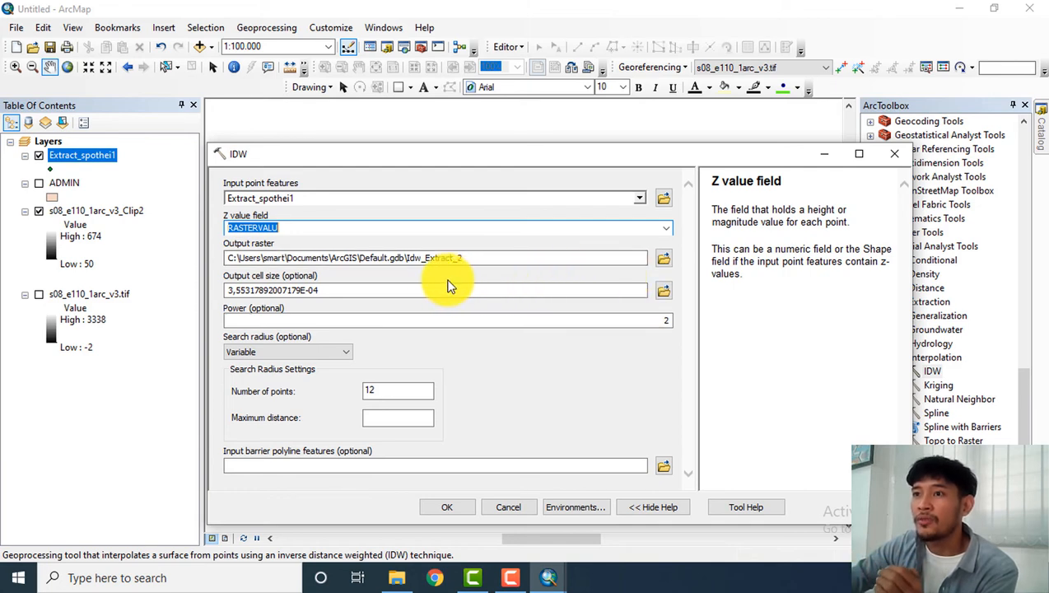
double_click(381, 262)
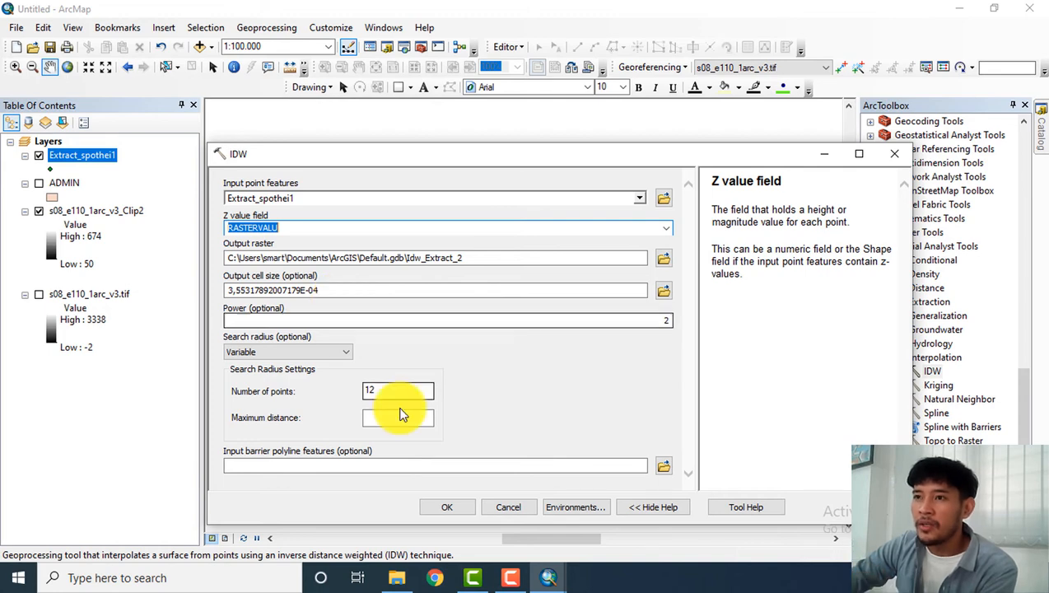
left_click(476, 350)
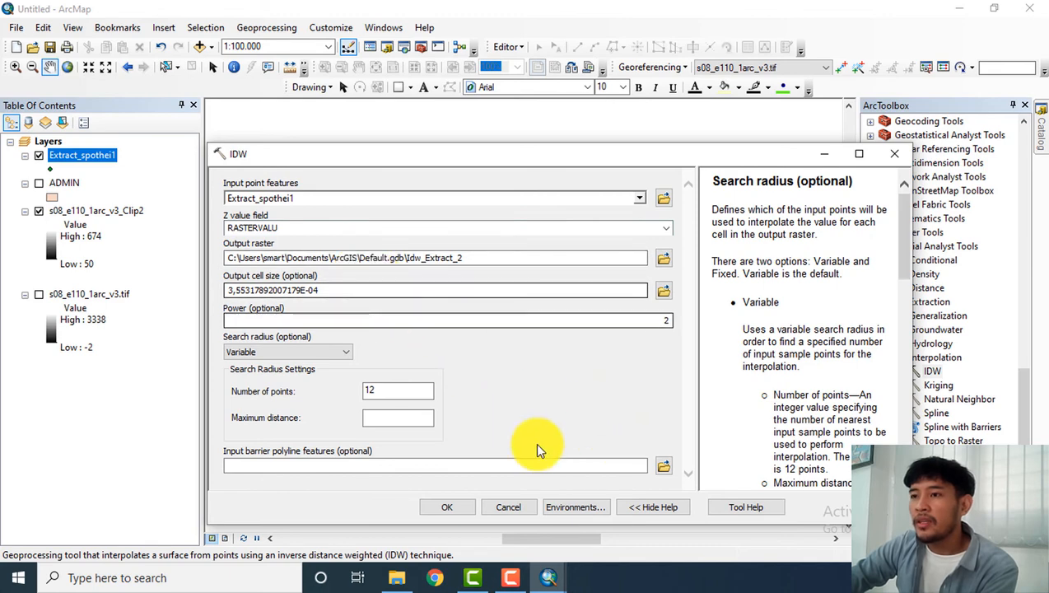
Set the processing extent in the IDW environment settings to Same as layer ADMIN.
left_click(582, 507)
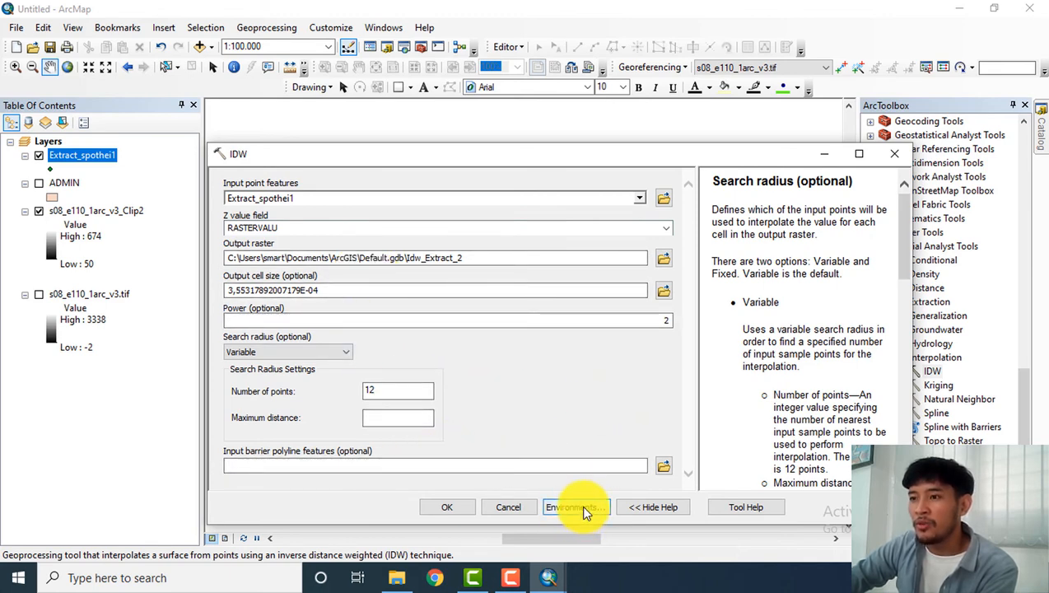
left_click(581, 507)
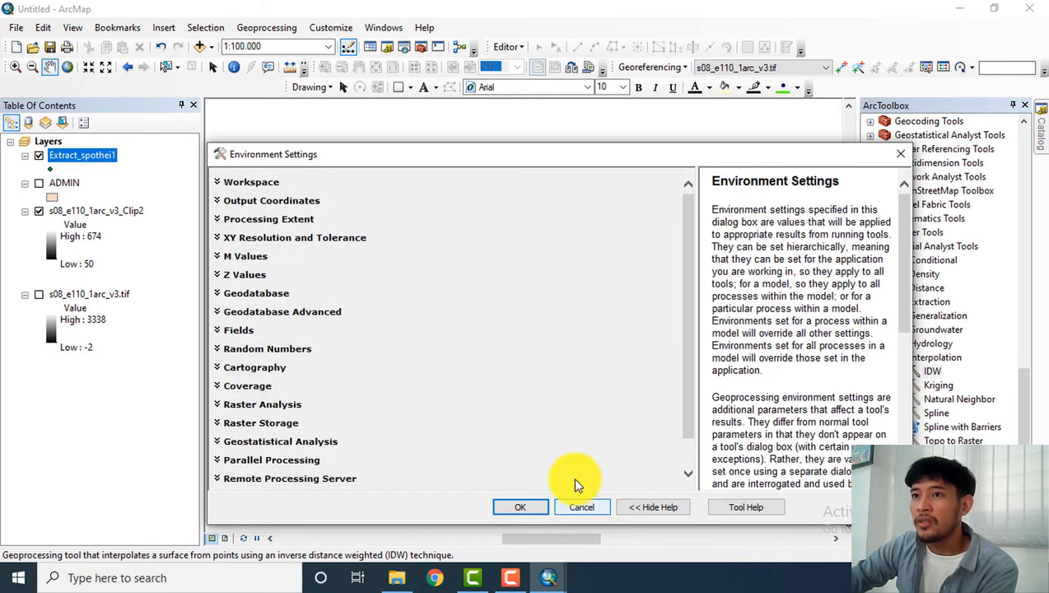
left_click(291, 221)
left_click(310, 249)
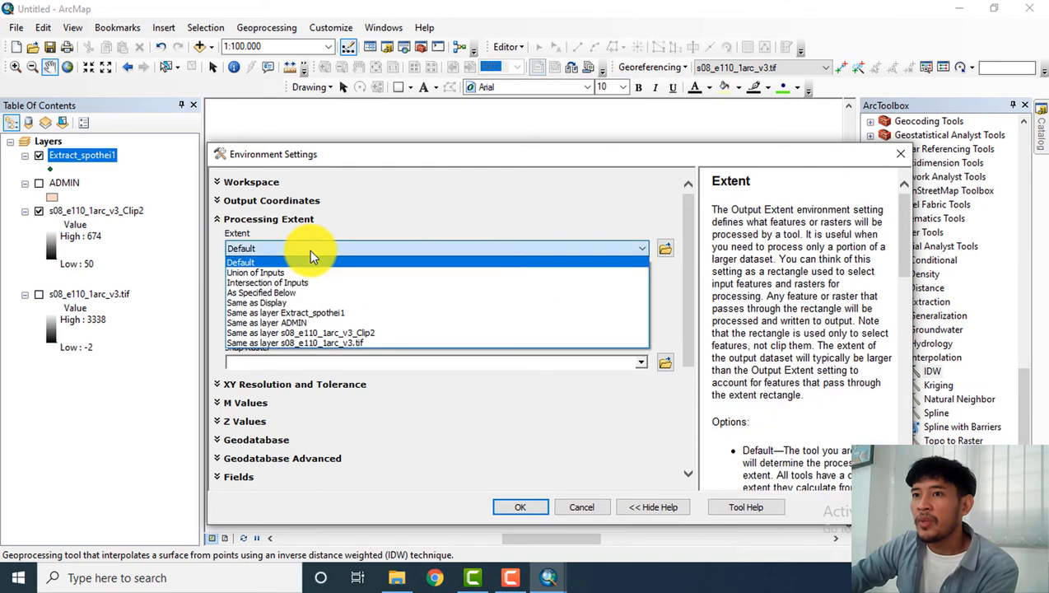
left_click(318, 324)
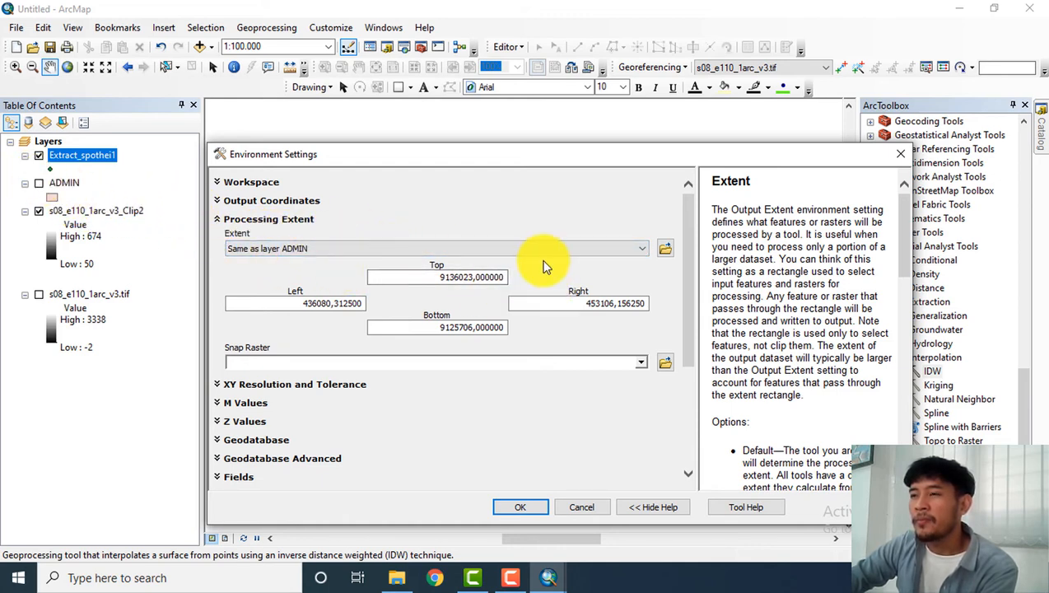
Set the raster analysis mask to ADMIN, accept the environment settings and run the IDW interpolation.
left_click_drag(689, 236, 697, 335)
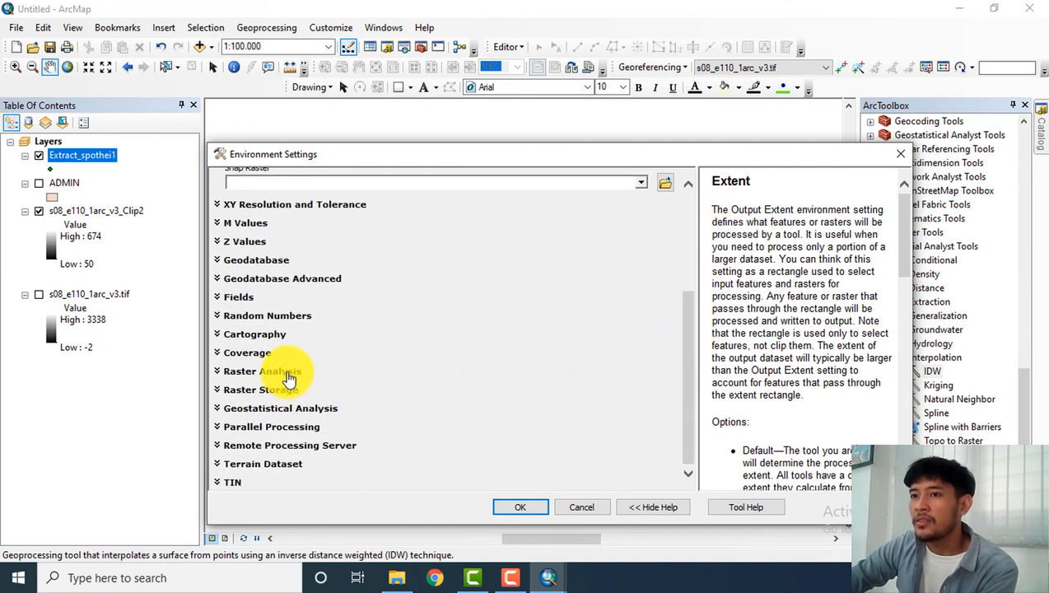
left_click(288, 377)
left_click_drag(688, 366, 691, 432)
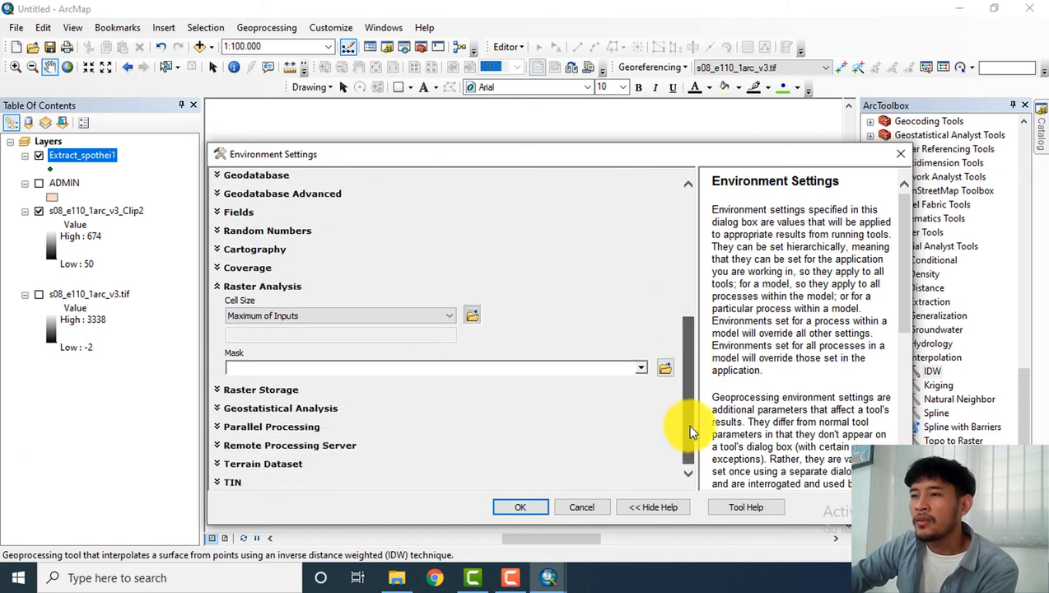
left_click(641, 368)
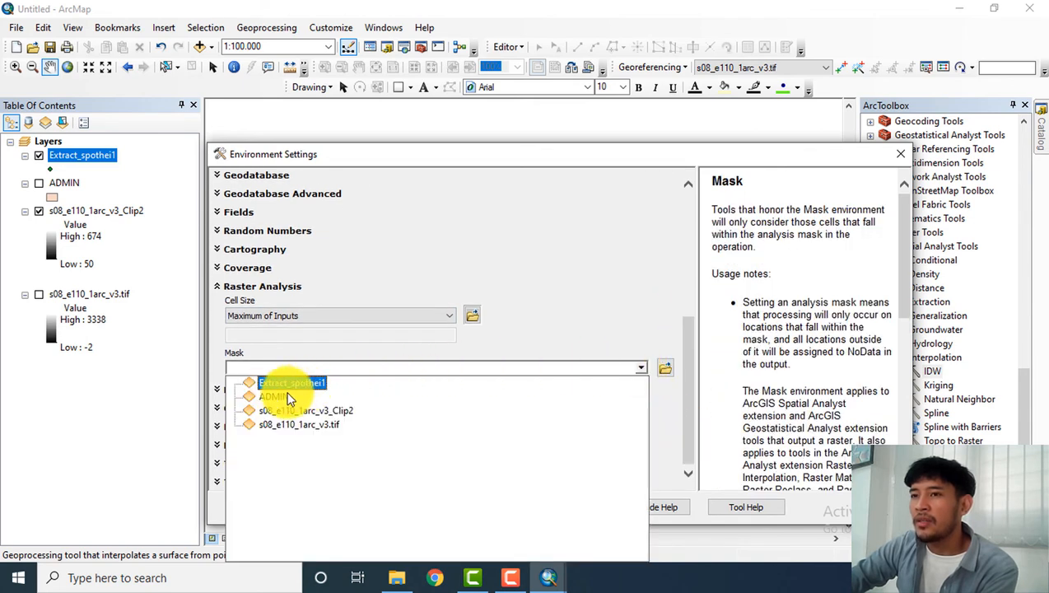
left_click(279, 397)
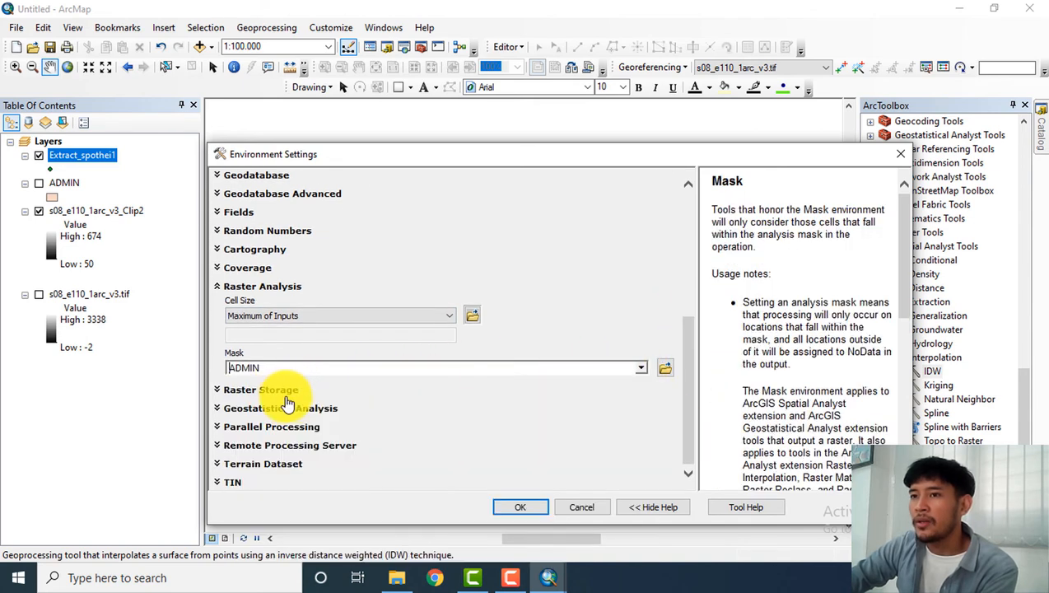
left_click(508, 511)
left_click(460, 508)
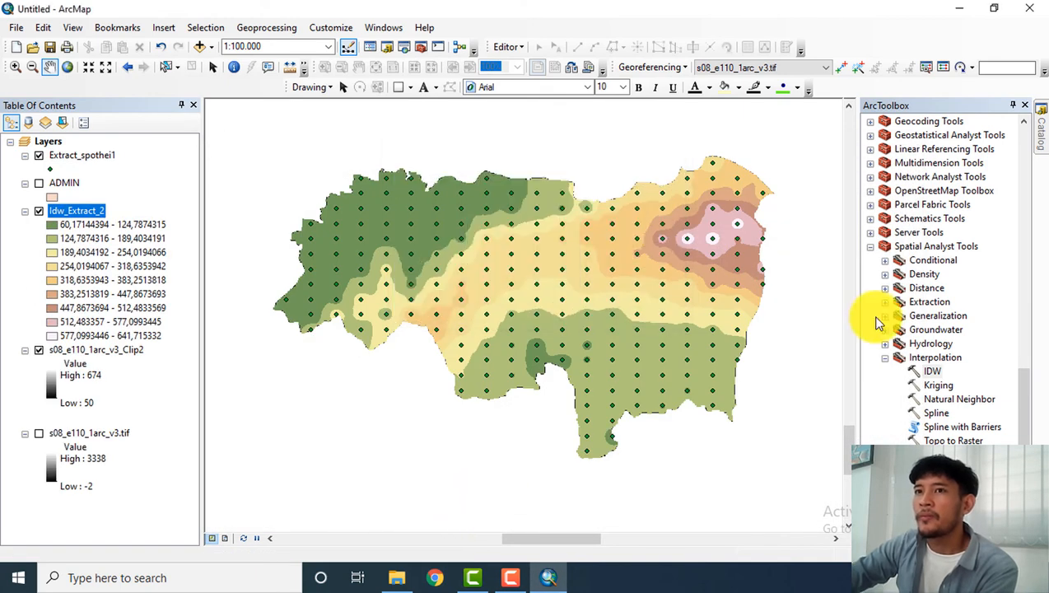
Turn on the ADMIN layer and move it below Idw_Extract_2 in the layer order.
left_click(39, 183)
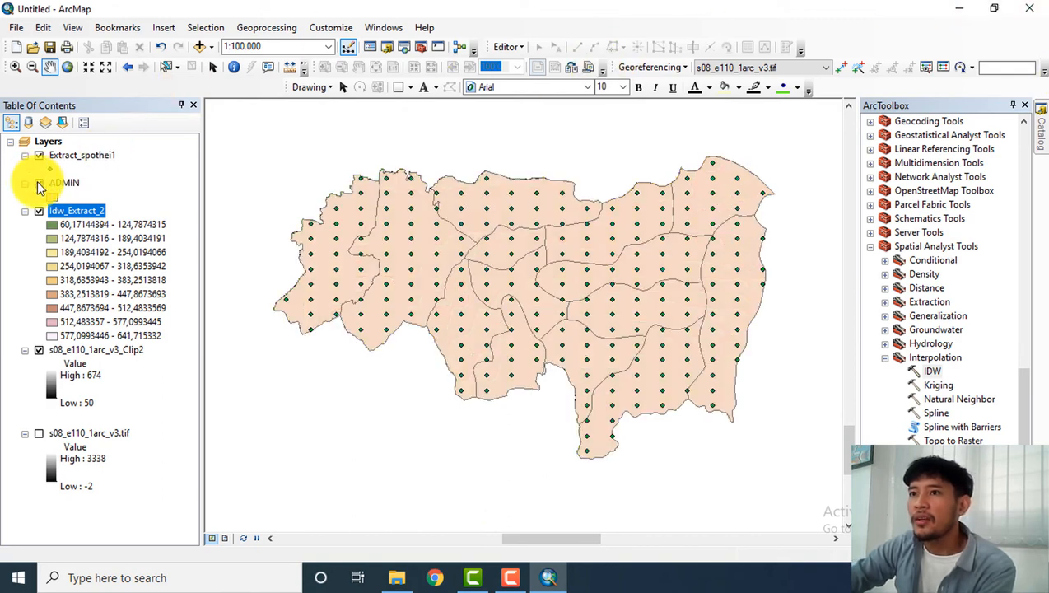
left_click(65, 184)
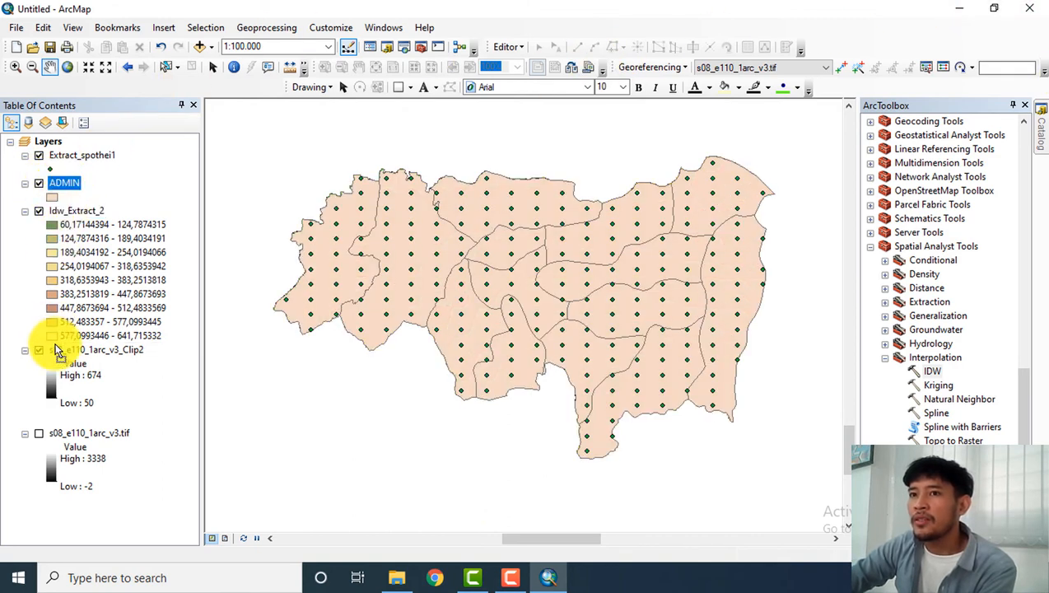
left_click_drag(54, 344, 56, 346)
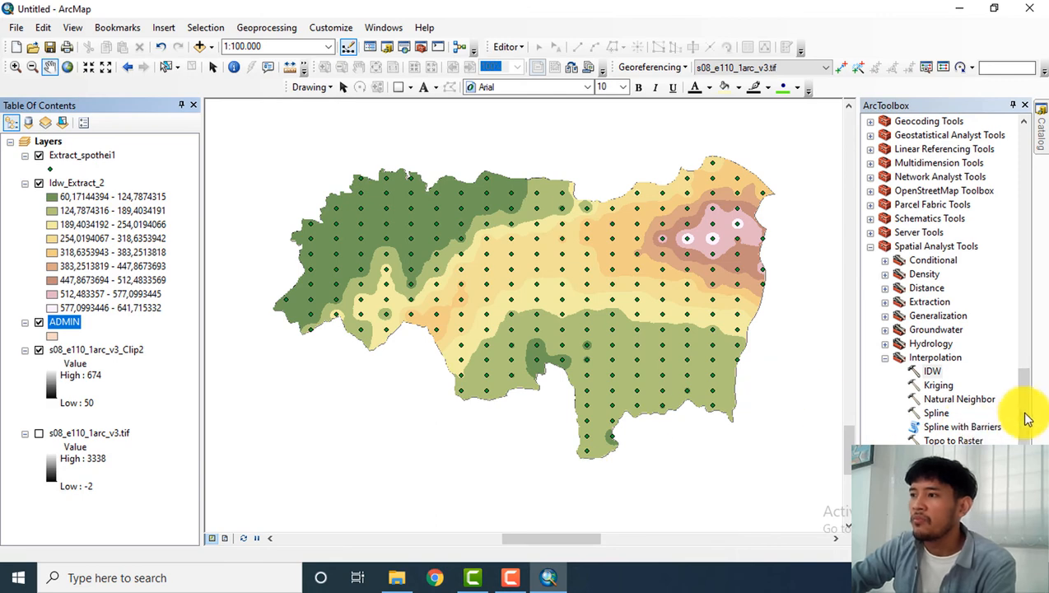
Open the Spatial Analyst Reclassify tool and set Idw_Extract_2 as its input raster.
left_click_drag(1027, 412, 1024, 438)
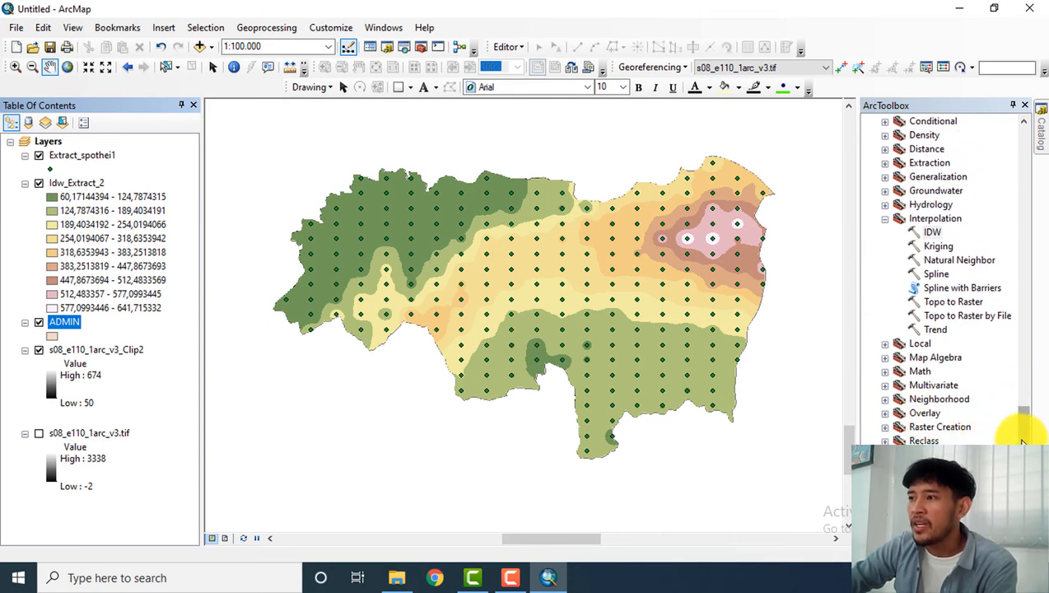
mouse_move(1021, 442)
left_mouse_down()
mouse_move(1021, 386)
mouse_move(1022, 427)
left_mouse_up()
left_click(936, 302)
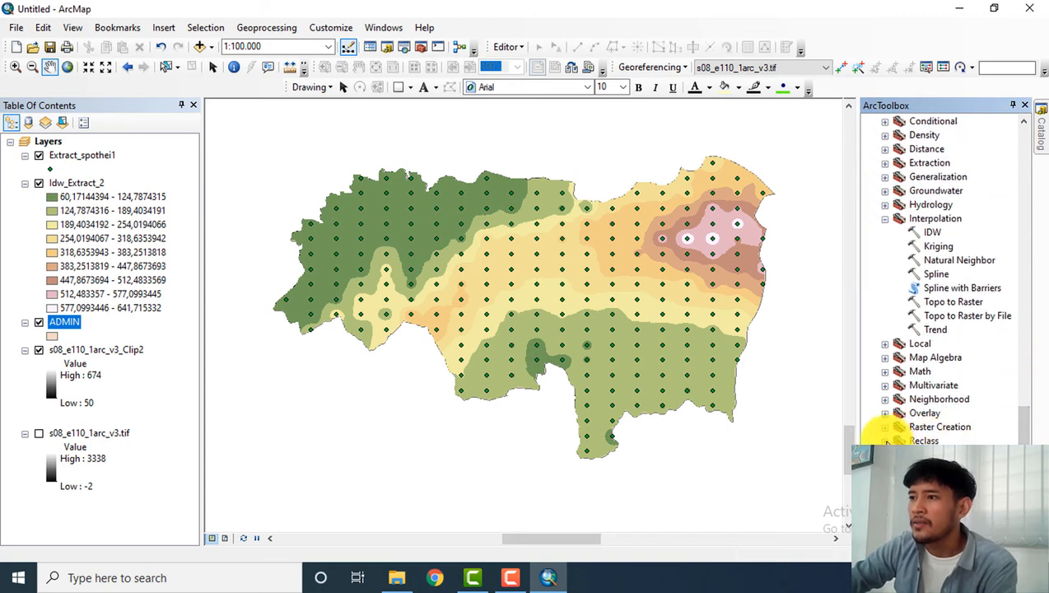
scroll(948, 453, "down", 1)
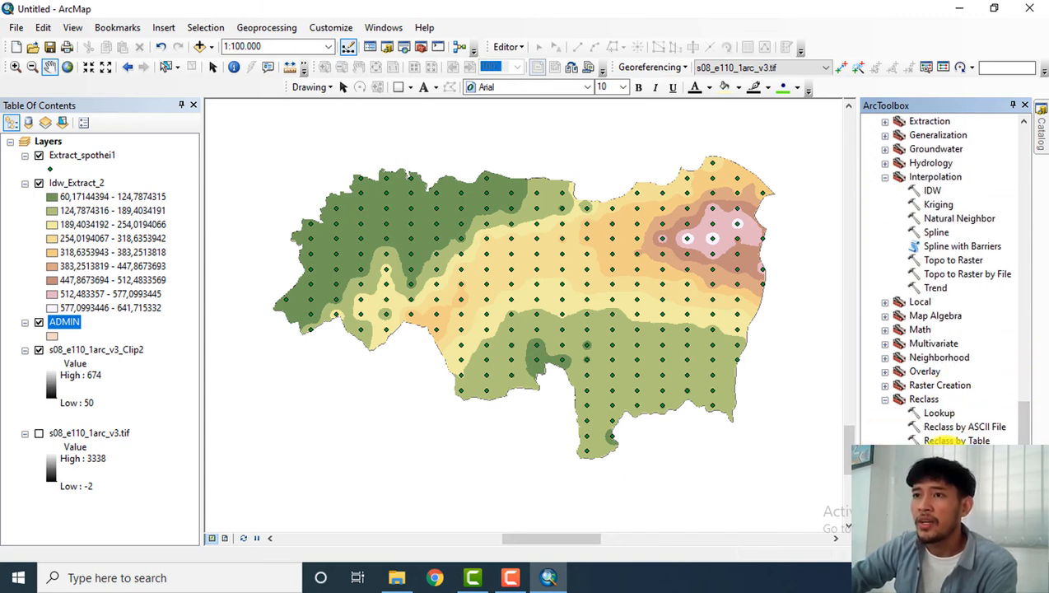
double_click(951, 454)
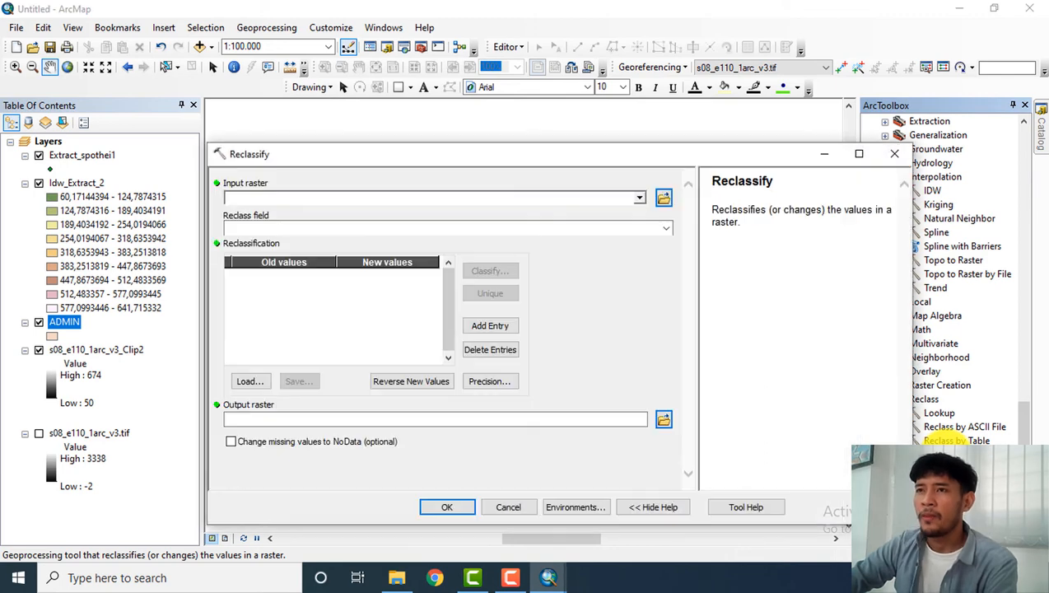
left_click(640, 198)
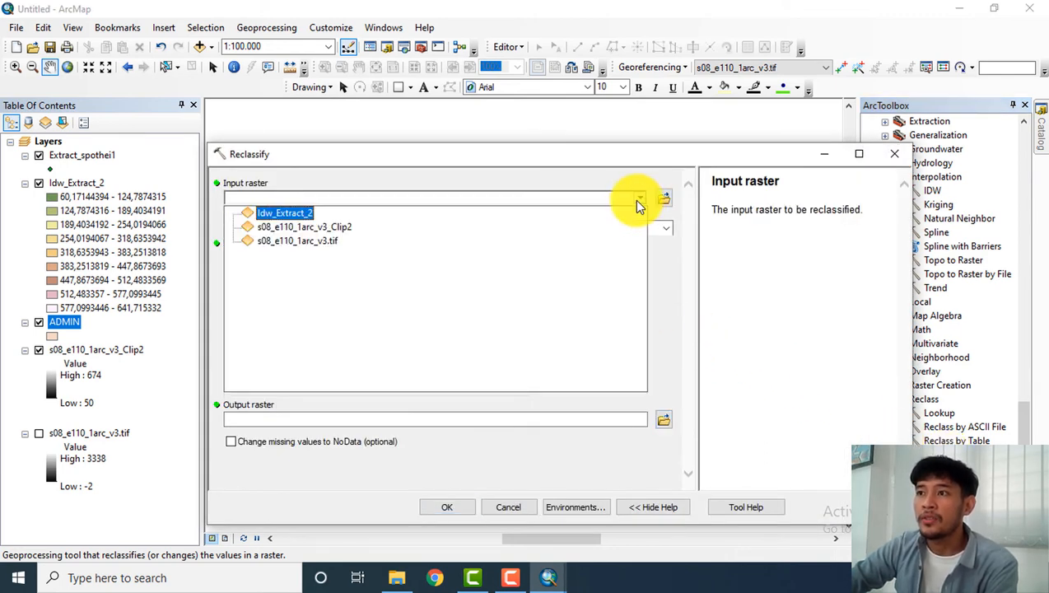
left_click(306, 214)
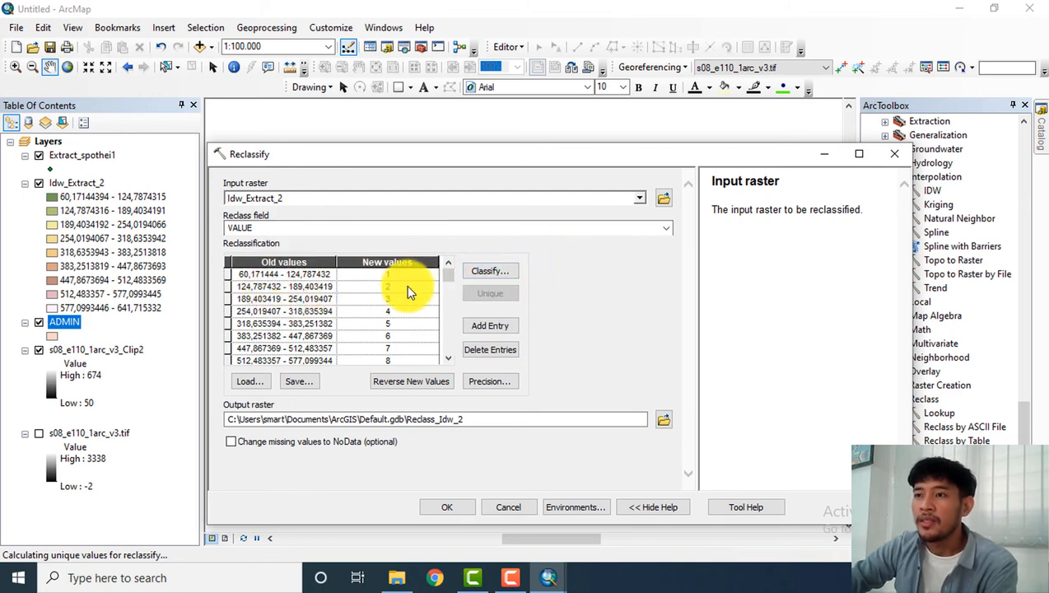
Classify the values into 5 Natural Breaks (Jenks) classes and run the reclassification with the default output raster.
left_click(446, 278)
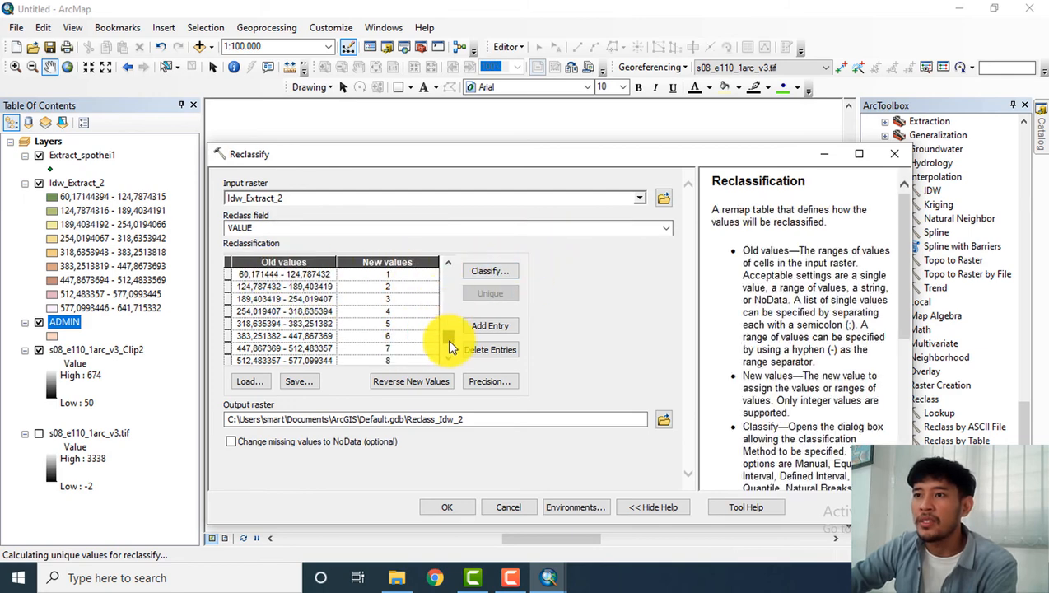
left_click(451, 346)
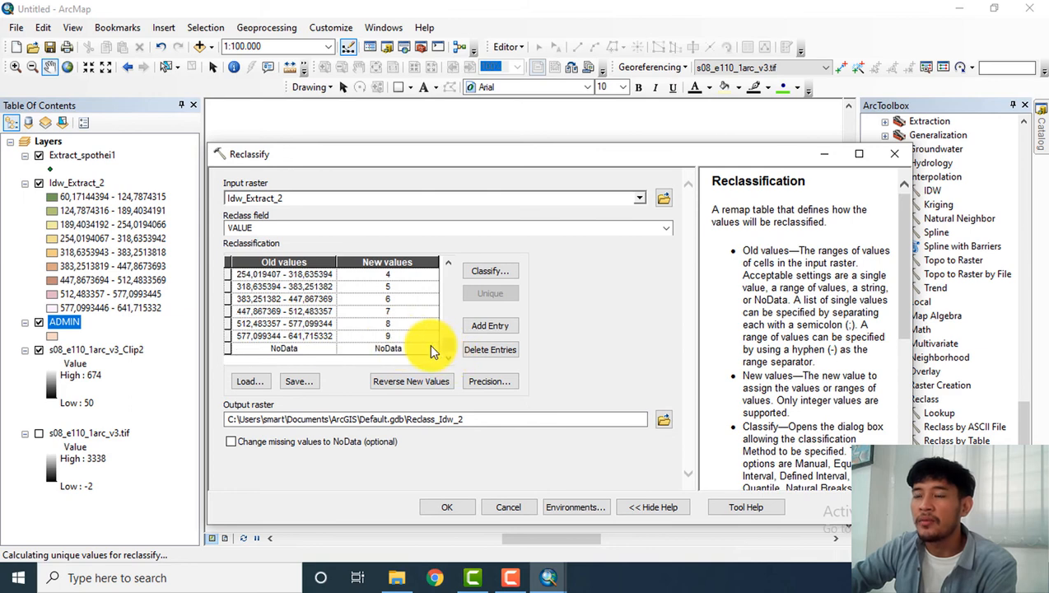
left_click(450, 317)
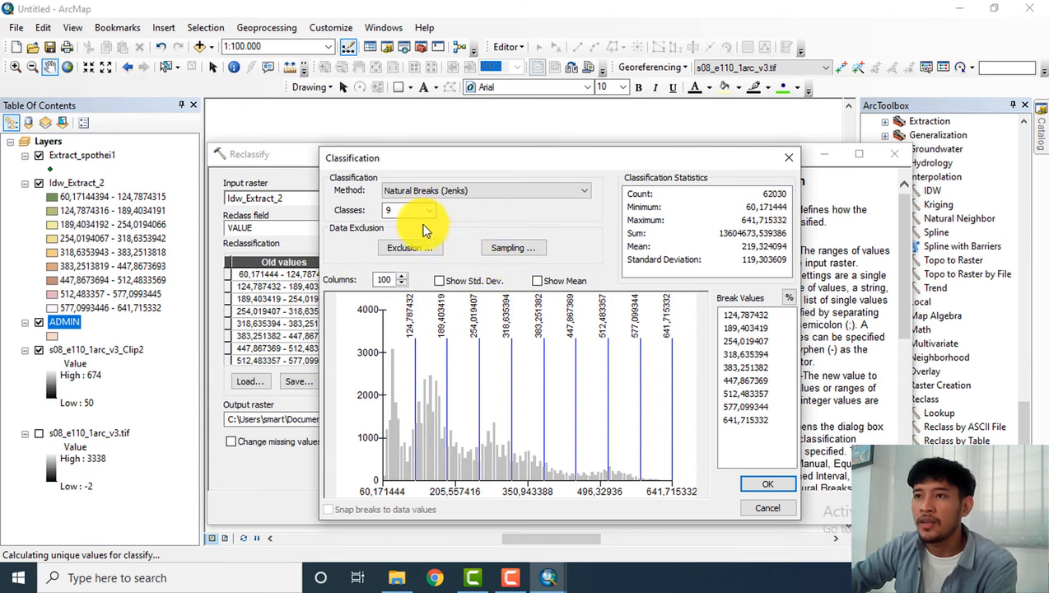
left_click(429, 215)
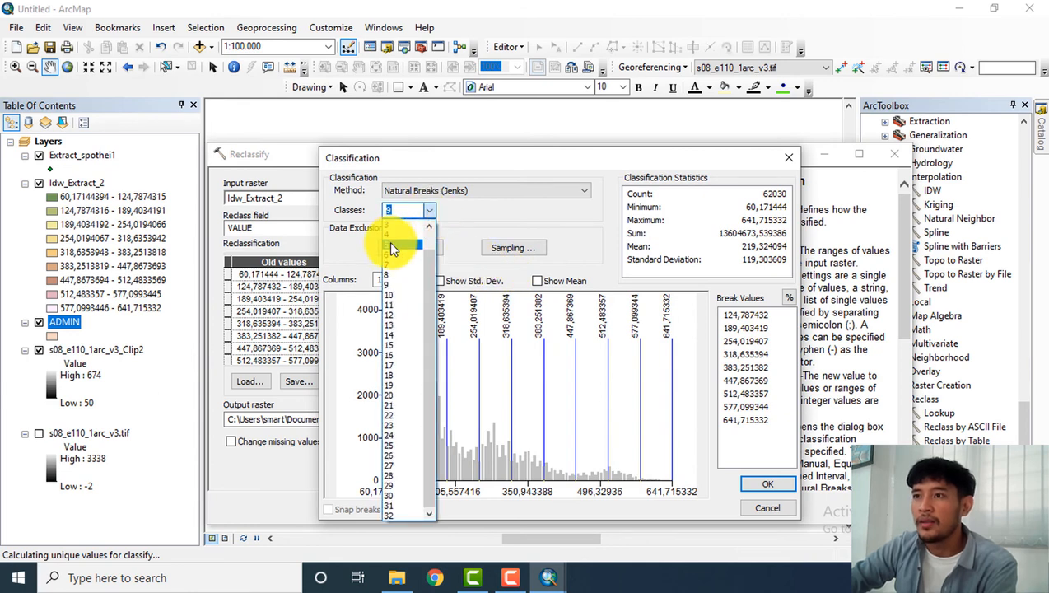
left_click(395, 246)
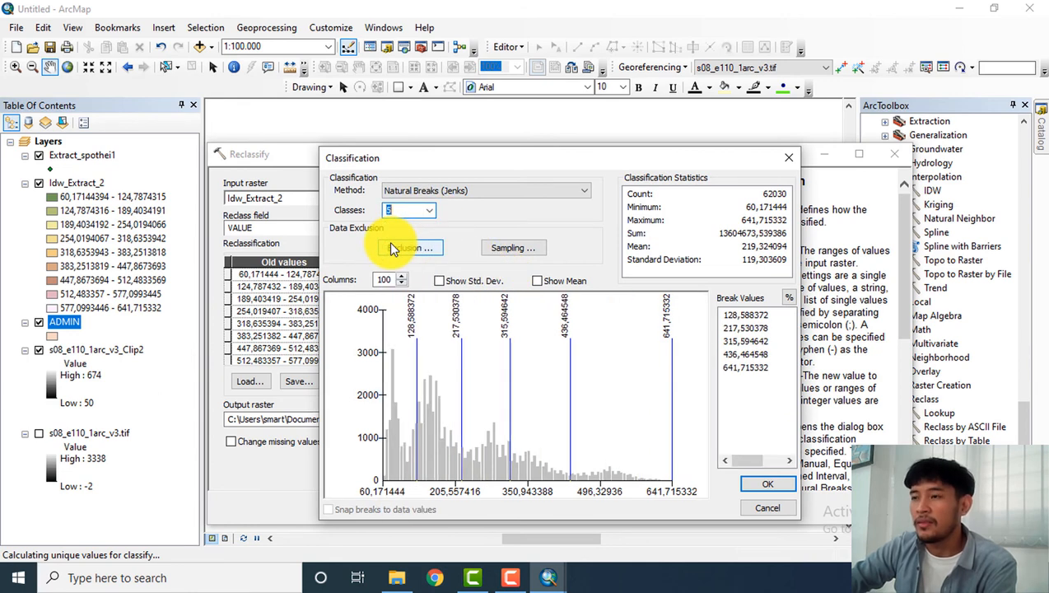
left_click(768, 486)
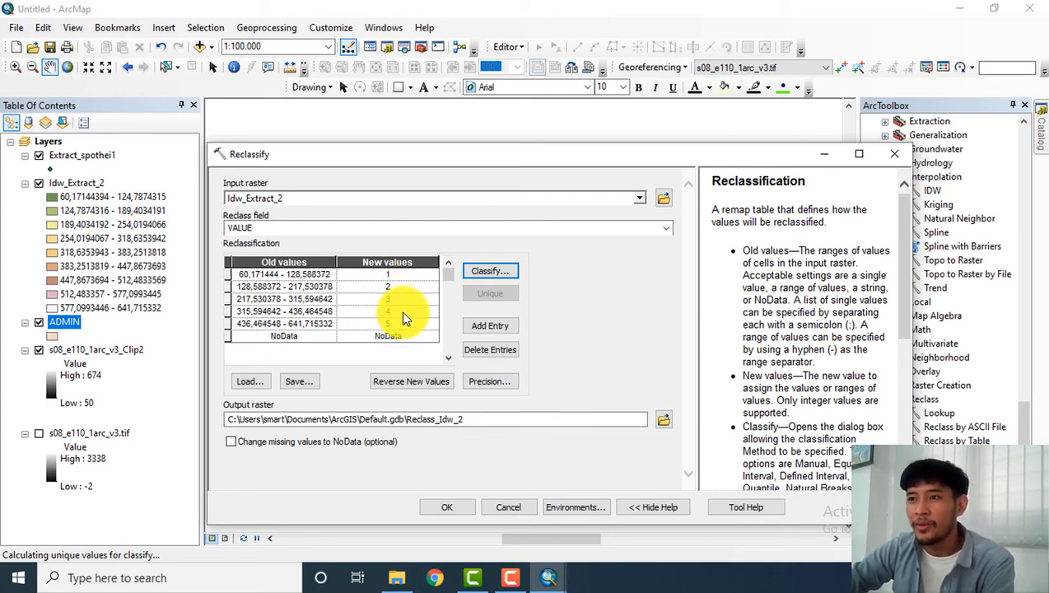
left_click(451, 509)
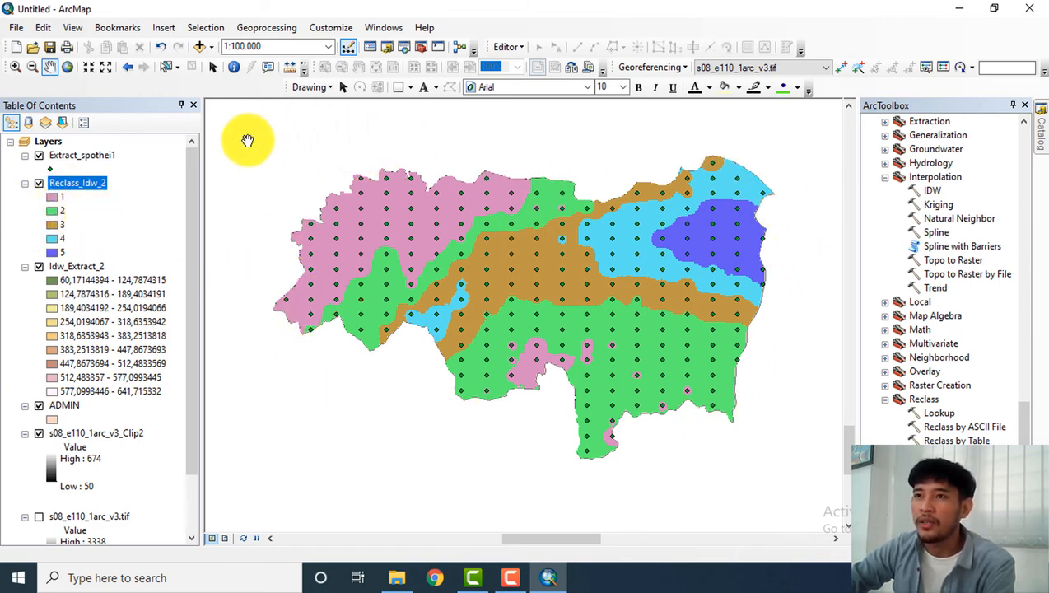
Apply a green-yellow-red color scheme to the unique values of the Reclass_Idw_2 layer.
right_click(103, 184)
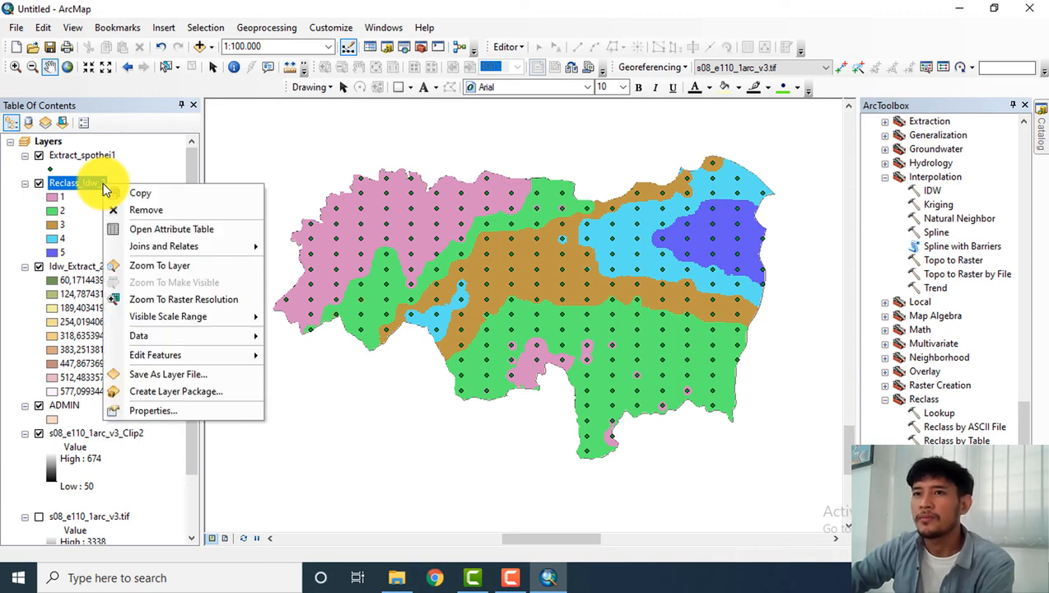
left_click(161, 412)
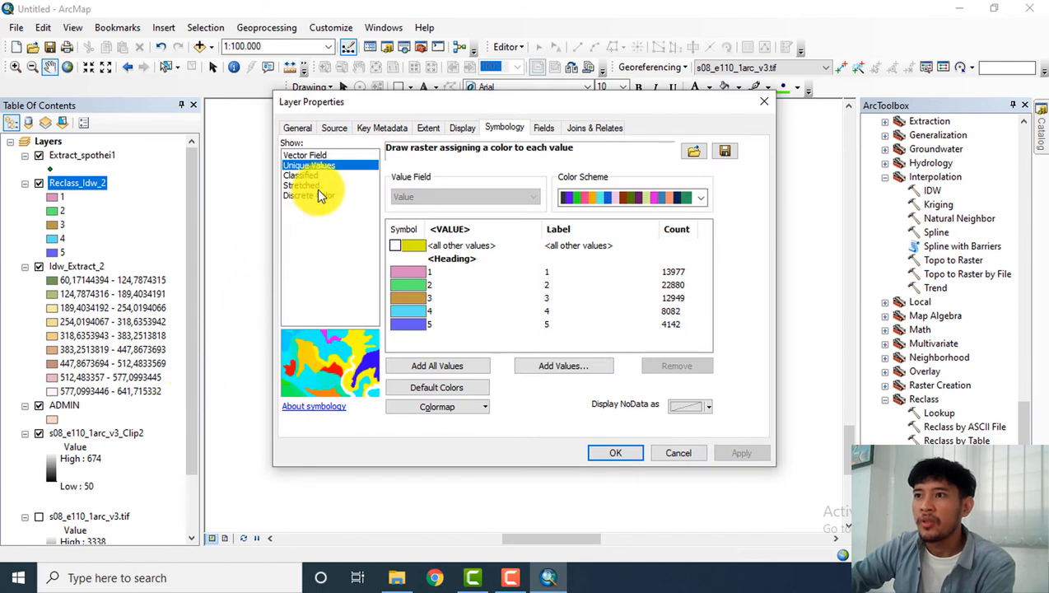
left_click(702, 197)
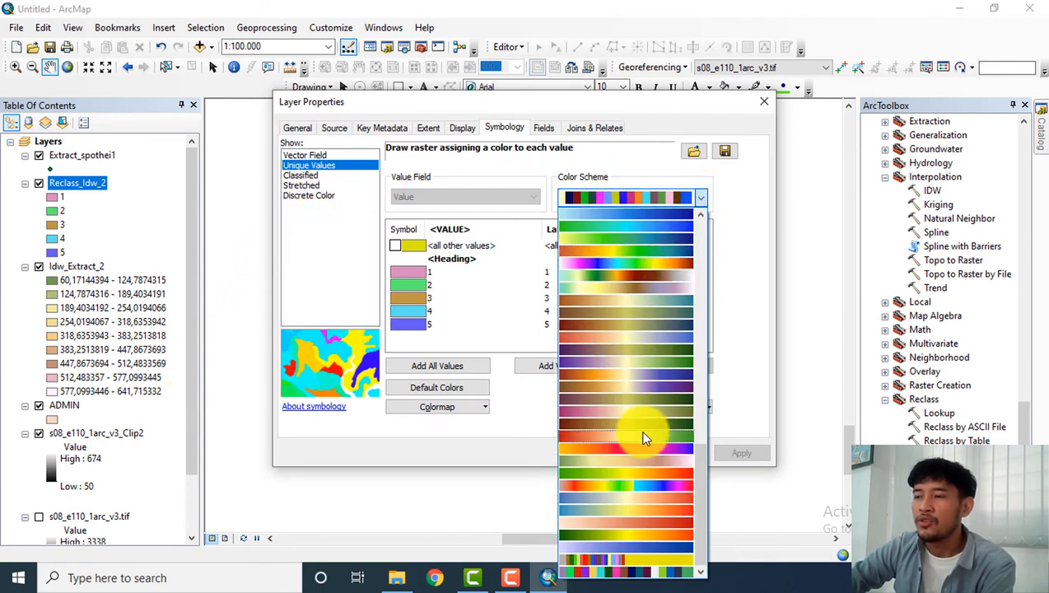
scroll(645, 437, "down", 10)
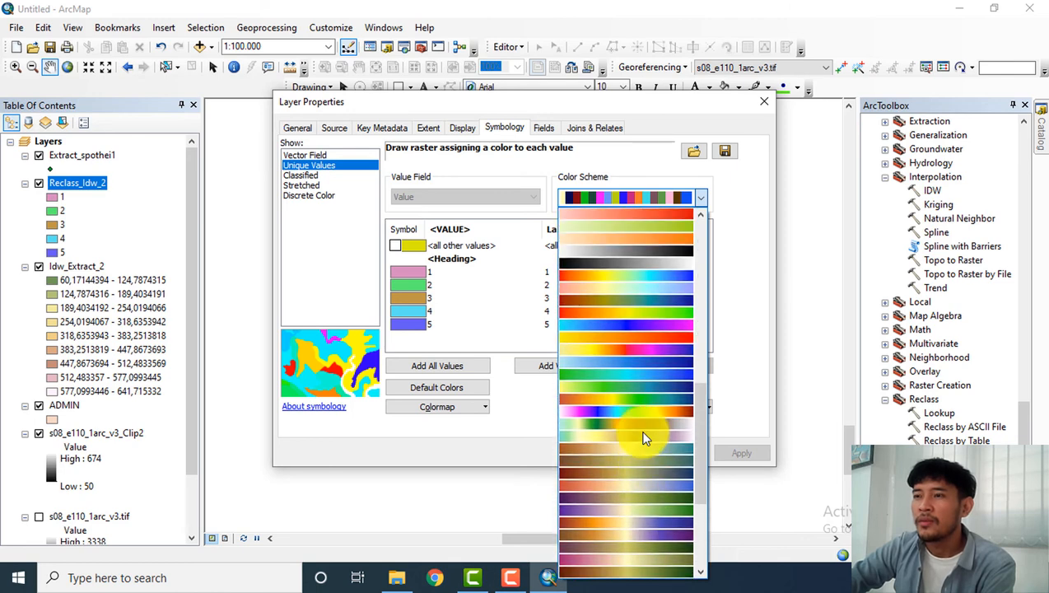
scroll(635, 406, "up", 10)
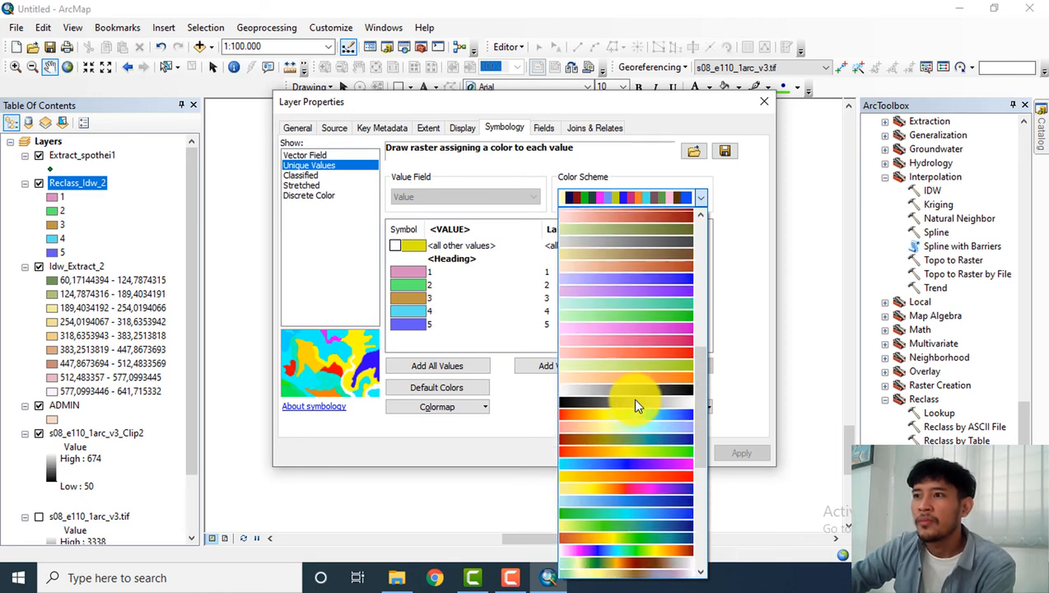
scroll(635, 405, "down", 10)
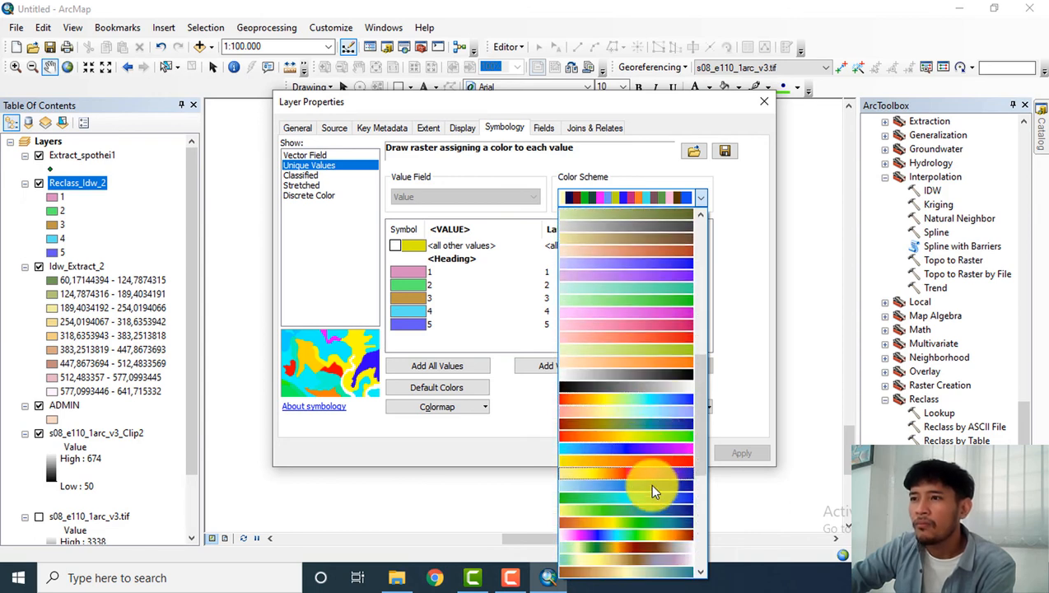
left_click_drag(705, 394, 703, 468)
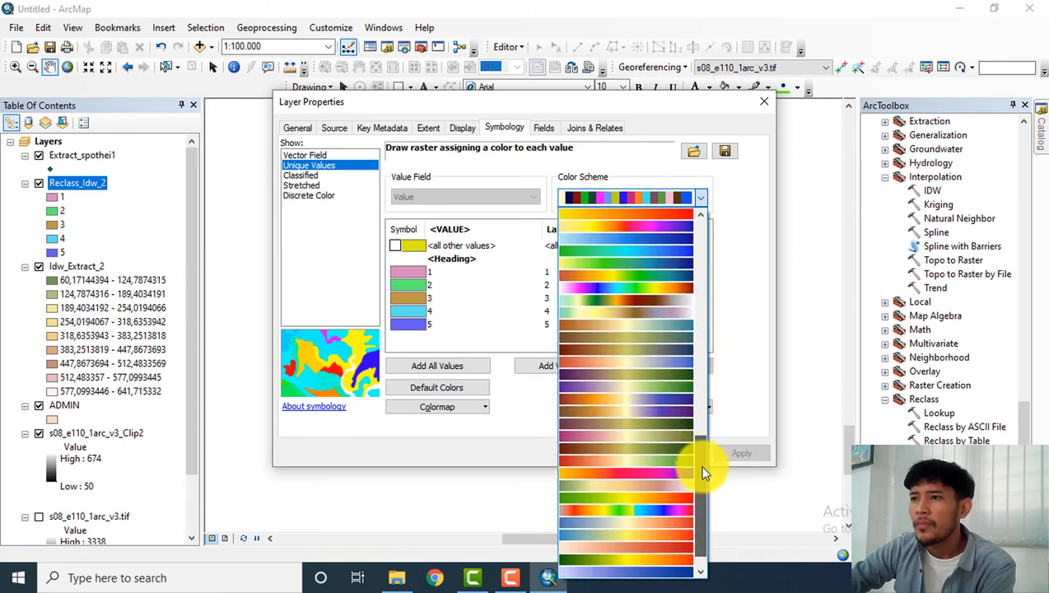
left_click(657, 502)
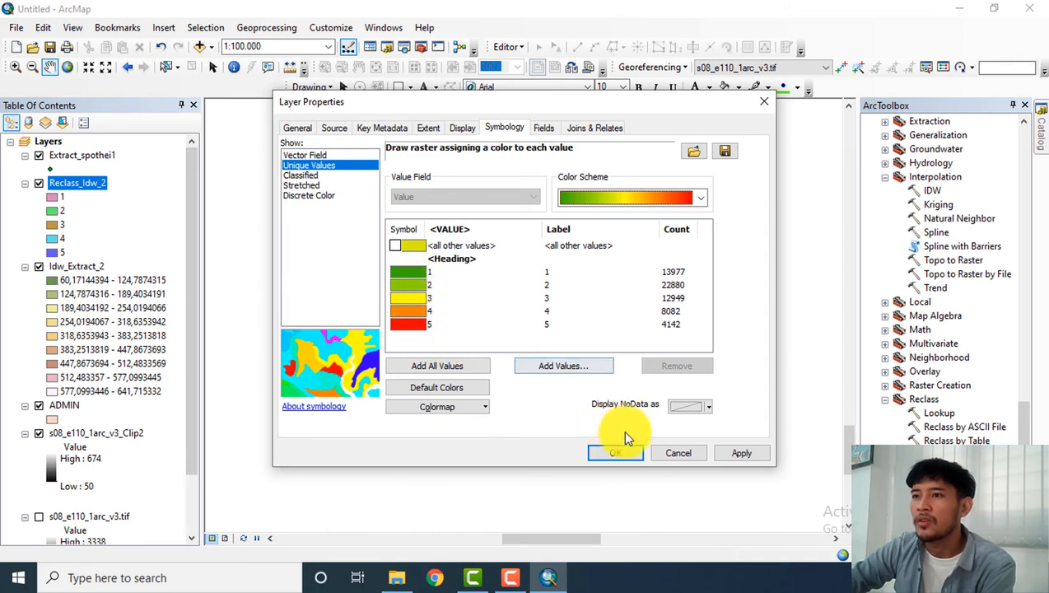
left_click(626, 453)
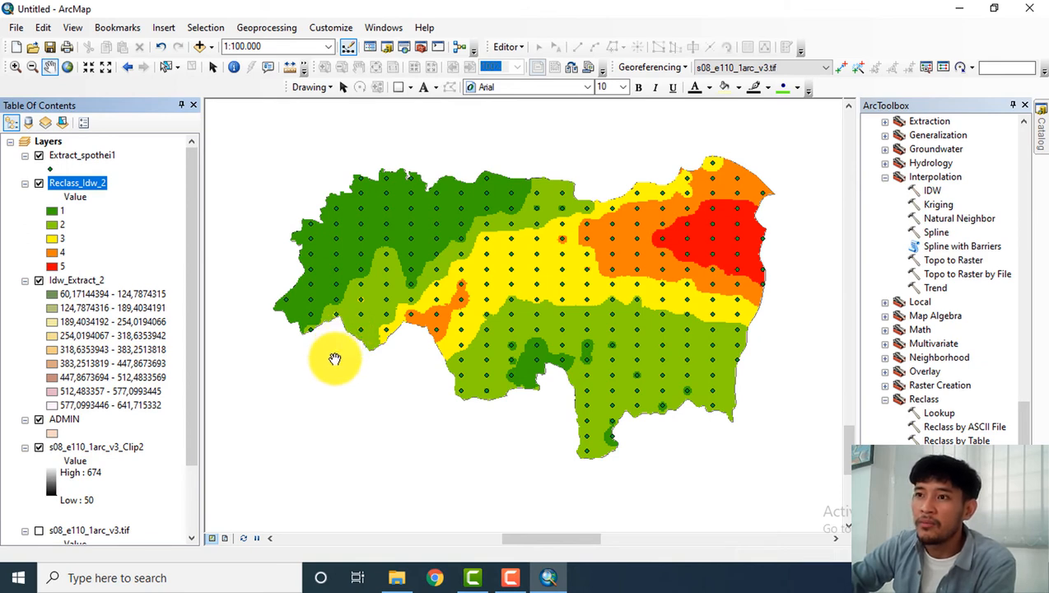
Toggle the Extract_spothei1 points to compare the reclassified surface with and without them, leaving the points hidden.
left_click(39, 156)
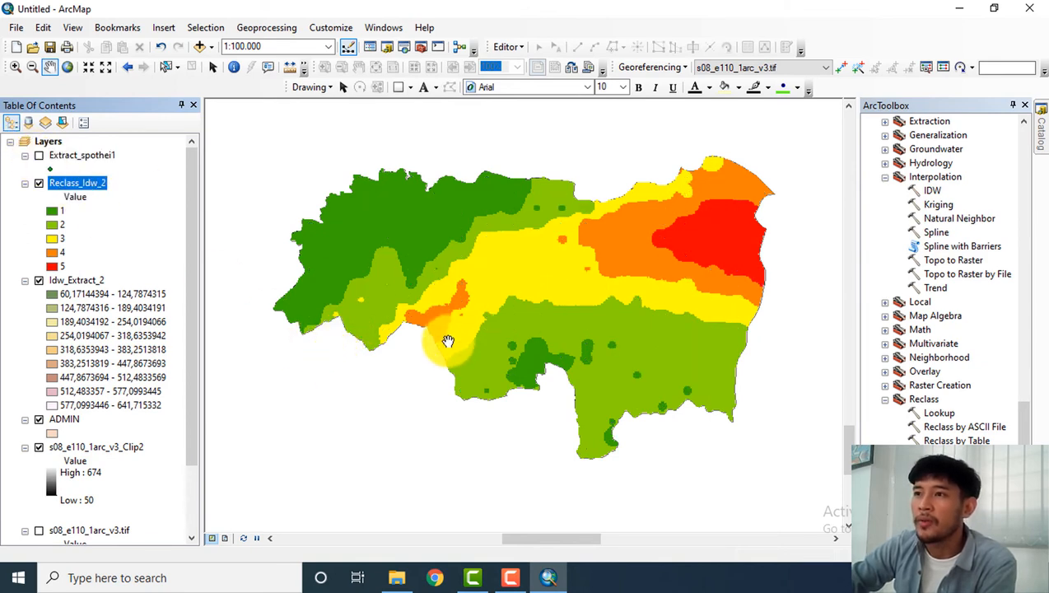
left_click(38, 156)
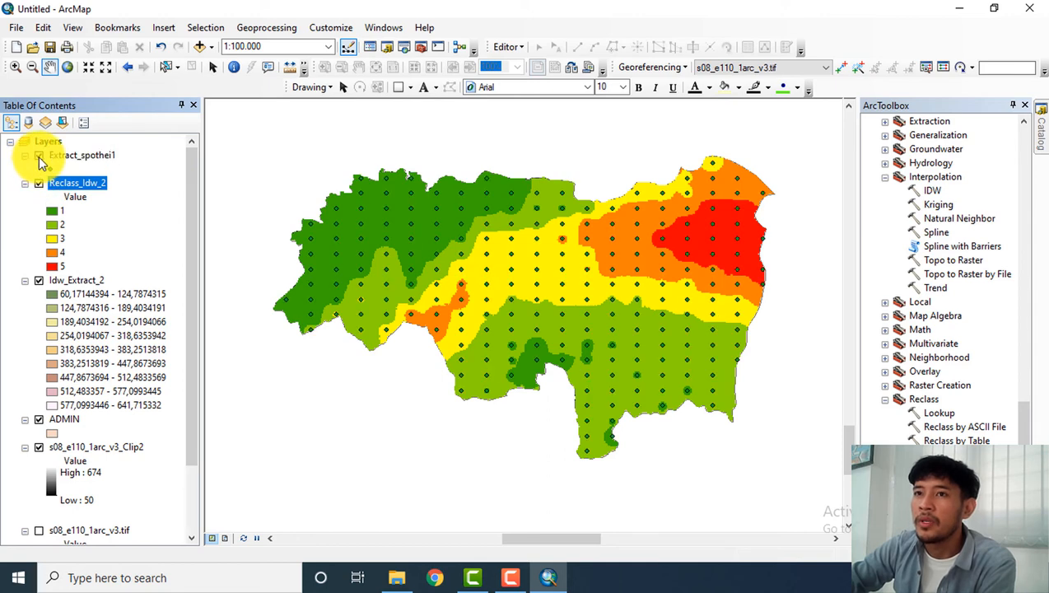
left_click(39, 156)
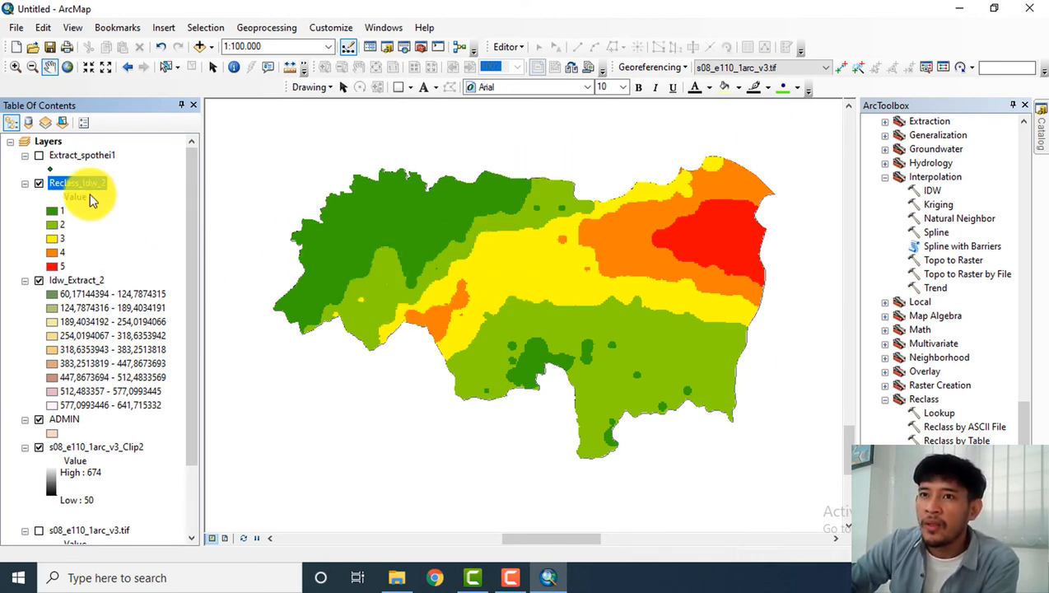
left_click(39, 155)
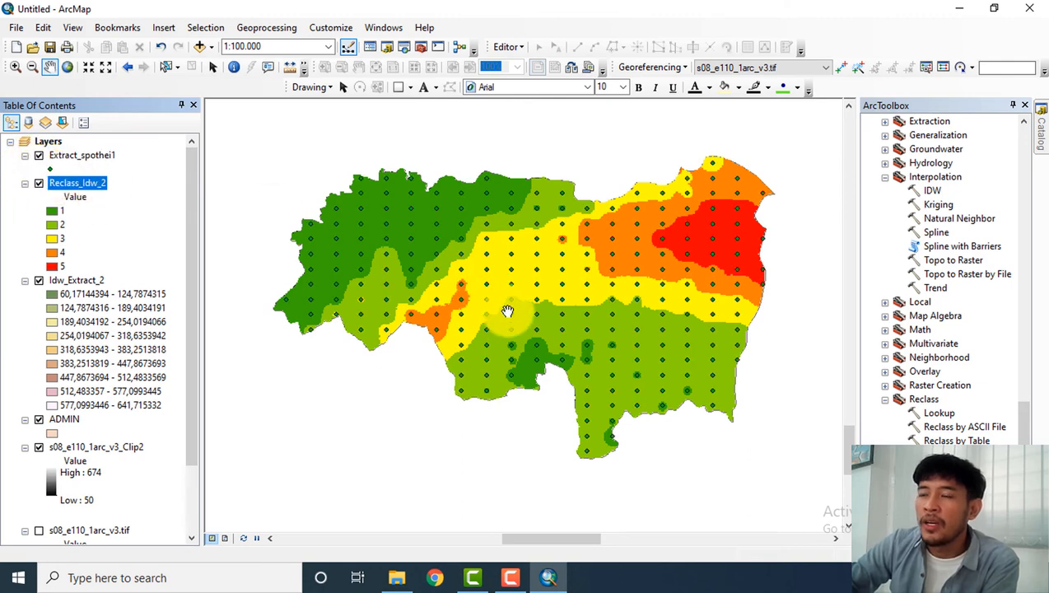
left_click(39, 156)
Examine the cell edges along the boundary between classes 1 and 2 of the reclassified raster at close range.
scroll(346, 234, "up", 5)
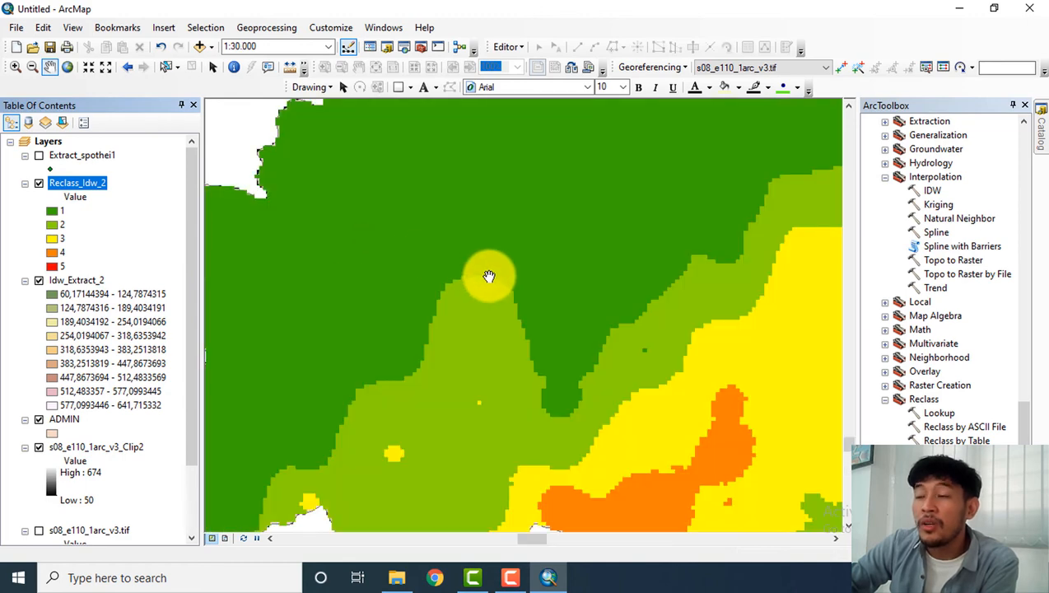
scroll(492, 274, "up", 1)
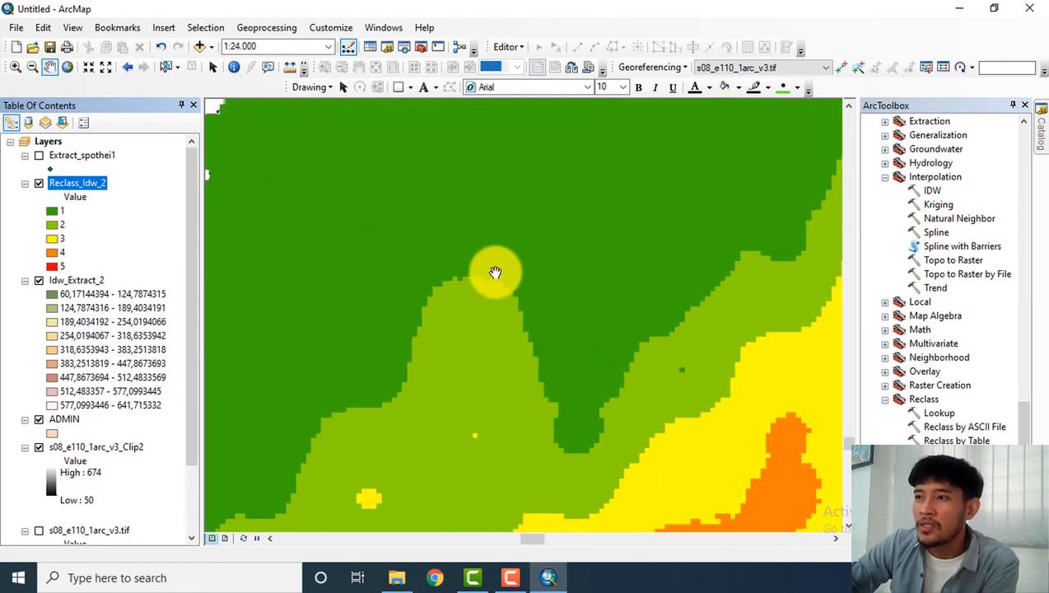
scroll(496, 272, "up", 5)
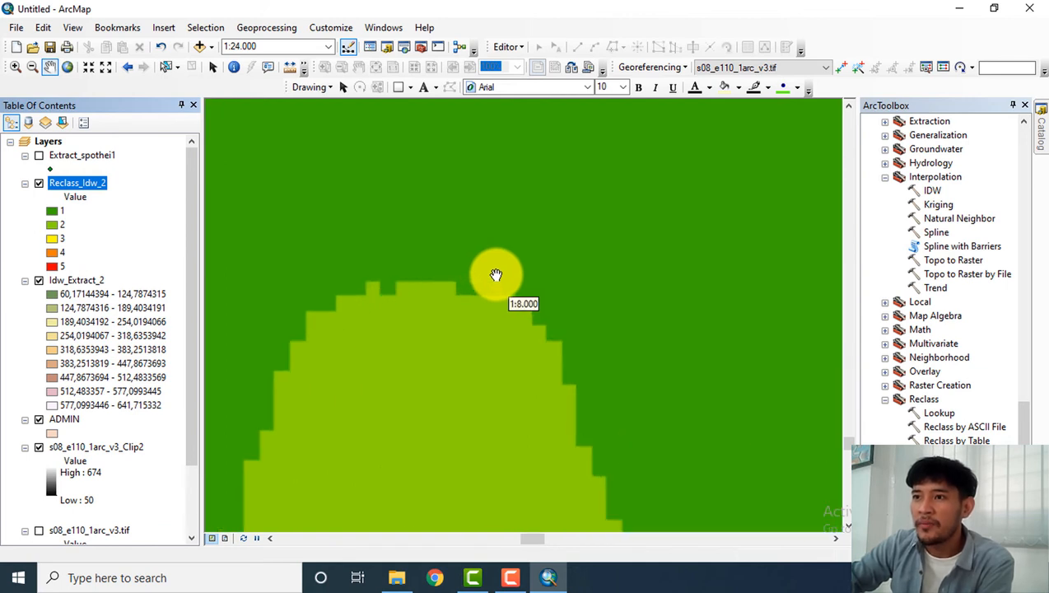
scroll(429, 300, "up", 4)
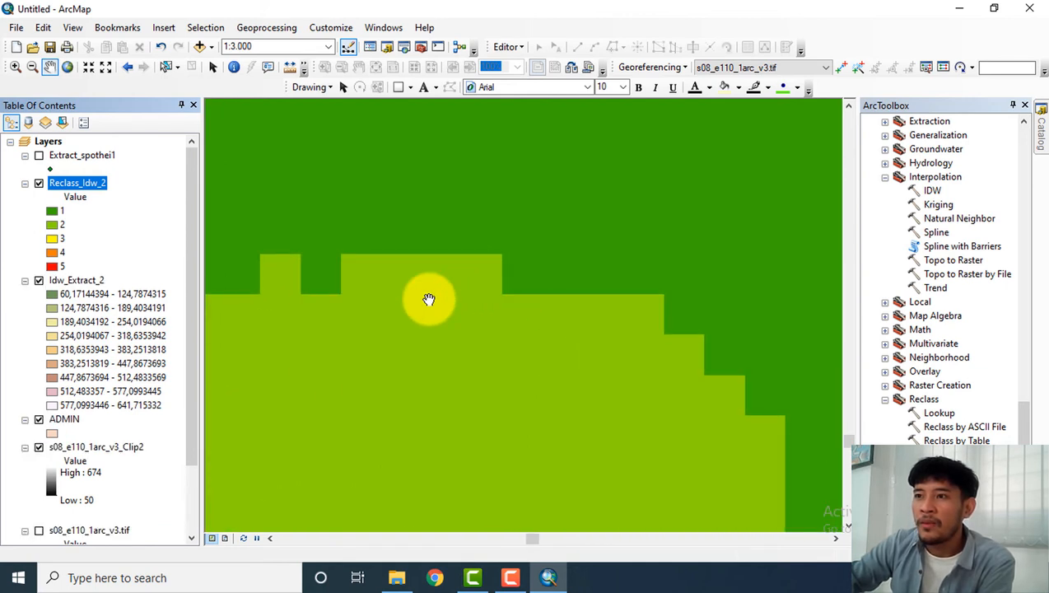
scroll(429, 300, "up", 2)
scroll(429, 299, "down", 4)
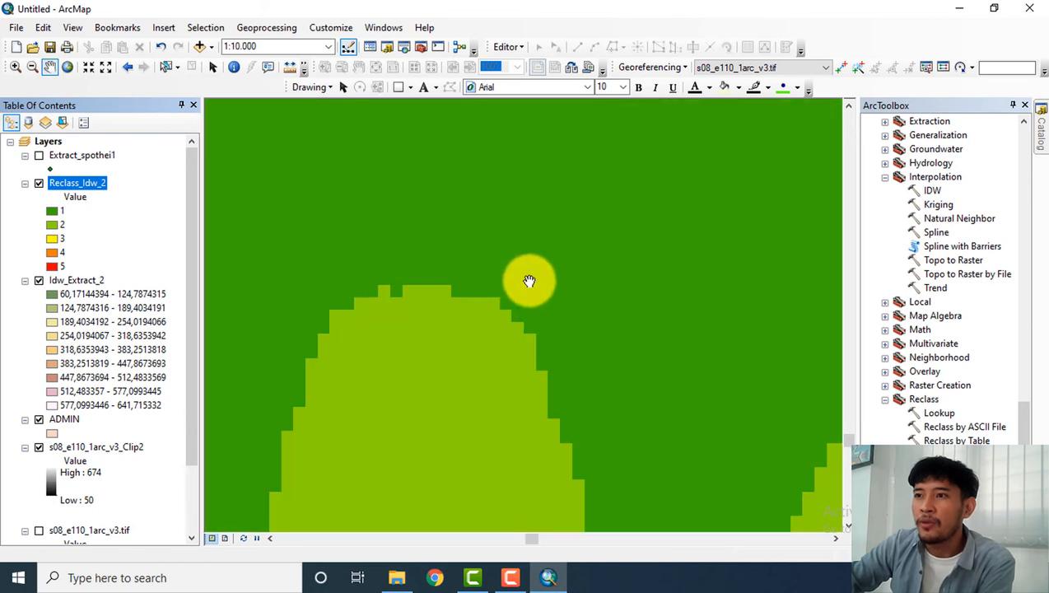
left_click_drag(530, 281, 455, 403)
left_click_drag(580, 284, 449, 435)
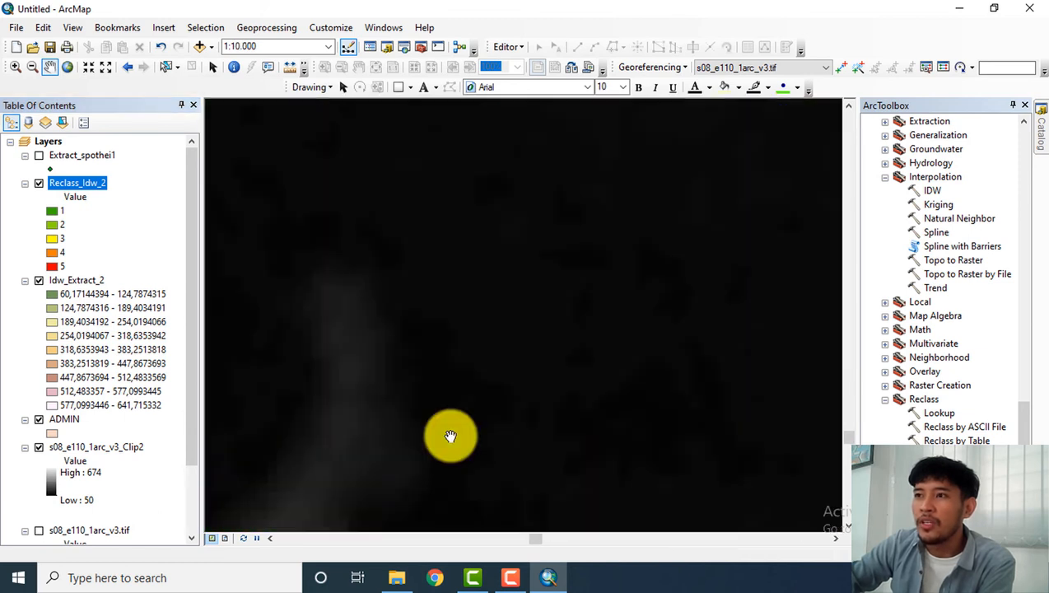
Examine the stepped outer cell edges of the reclassified raster against the ADMIN boundary at close range and from farther out.
left_click_drag(558, 314, 463, 464)
scroll(594, 300, "up", 2)
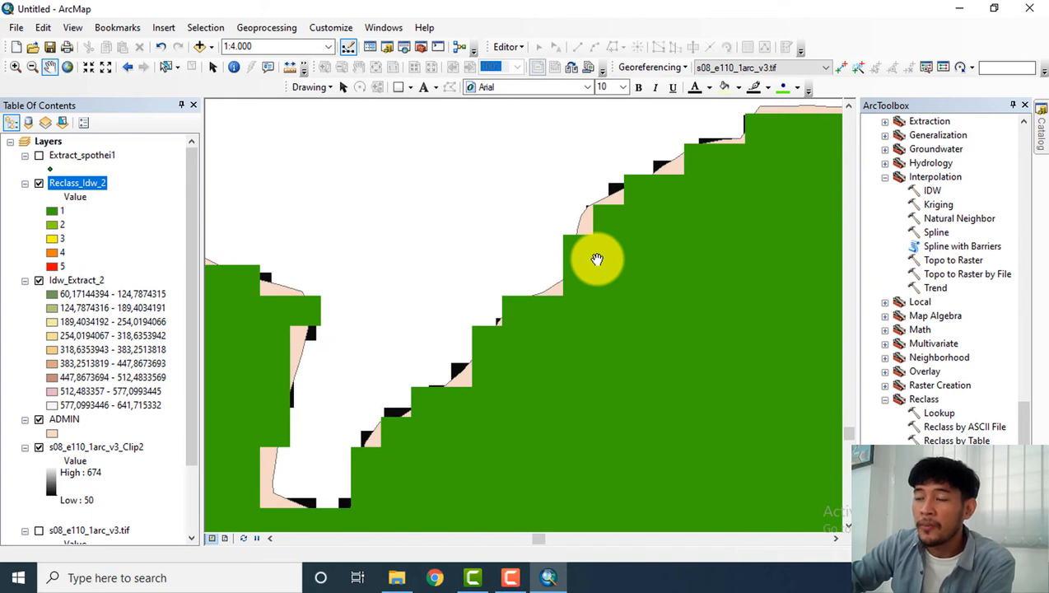
scroll(597, 259, "up", 2)
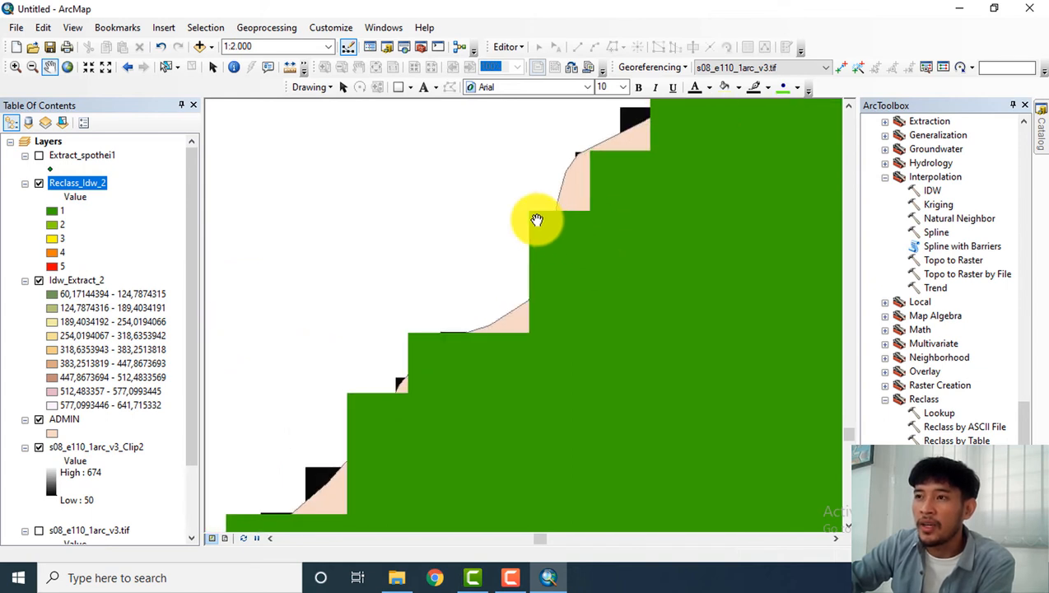
scroll(533, 224, "down", 5)
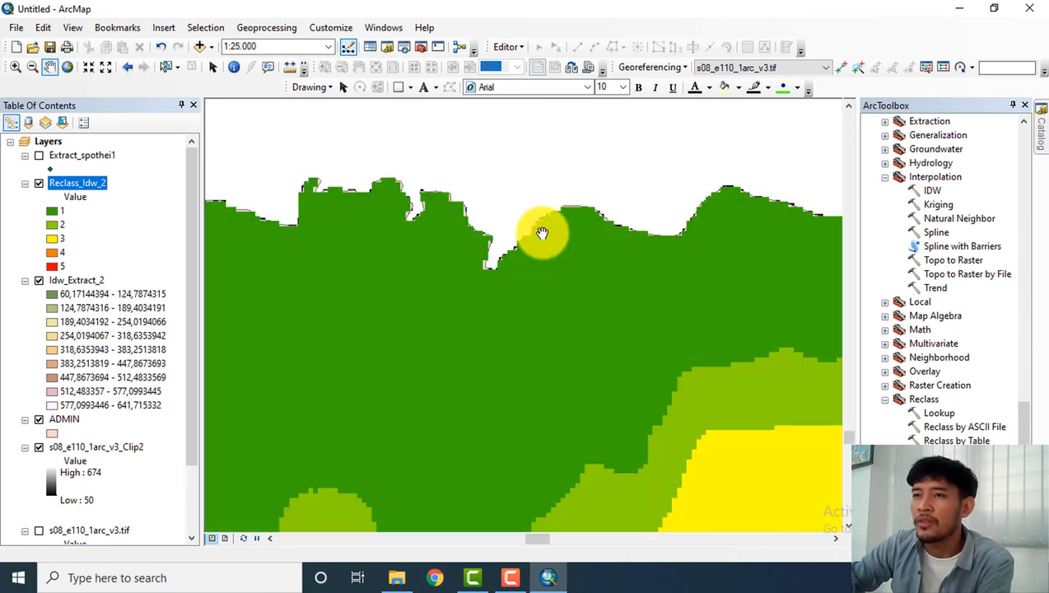
scroll(542, 233, "down", 2)
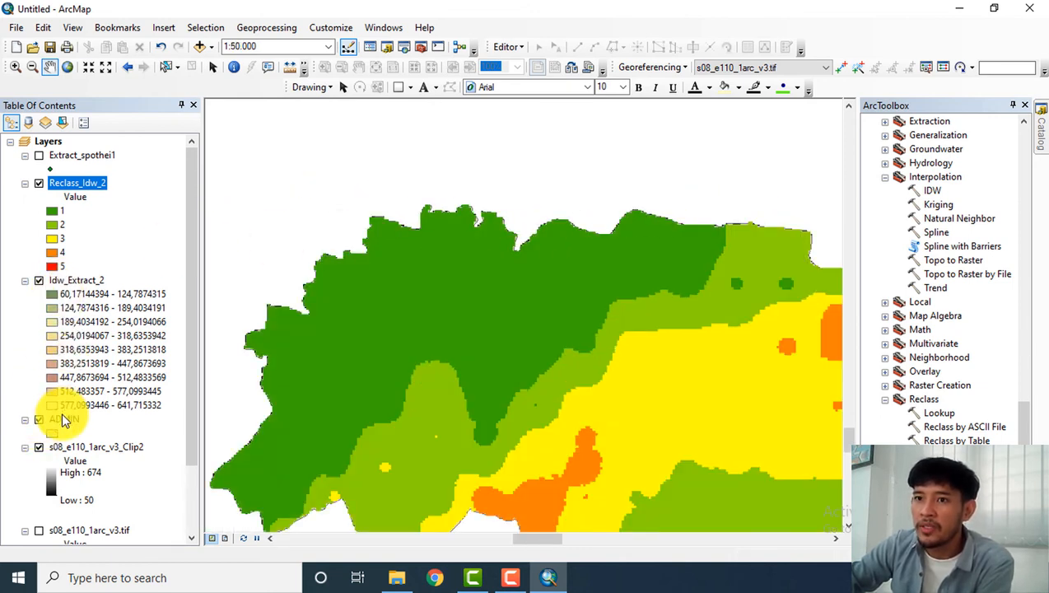
Move the ADMIN layer above Reclass_Idw_2 in the drawing order and compare its boundary with the raster cell edges up close.
left_click_drag(66, 422, 76, 216)
left_click_drag(78, 172, 78, 175)
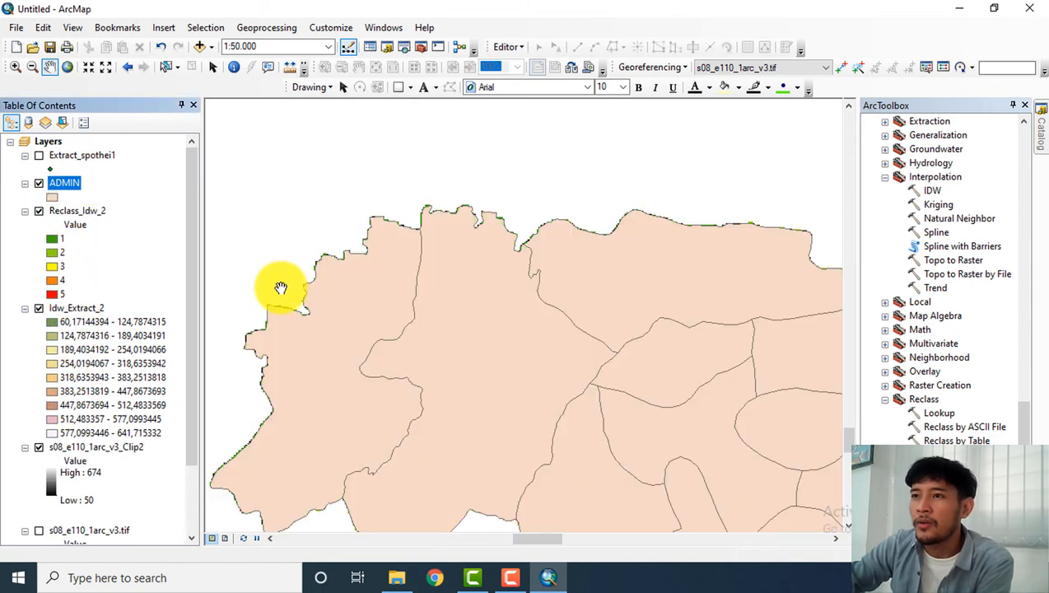
scroll(438, 274, "up", 5)
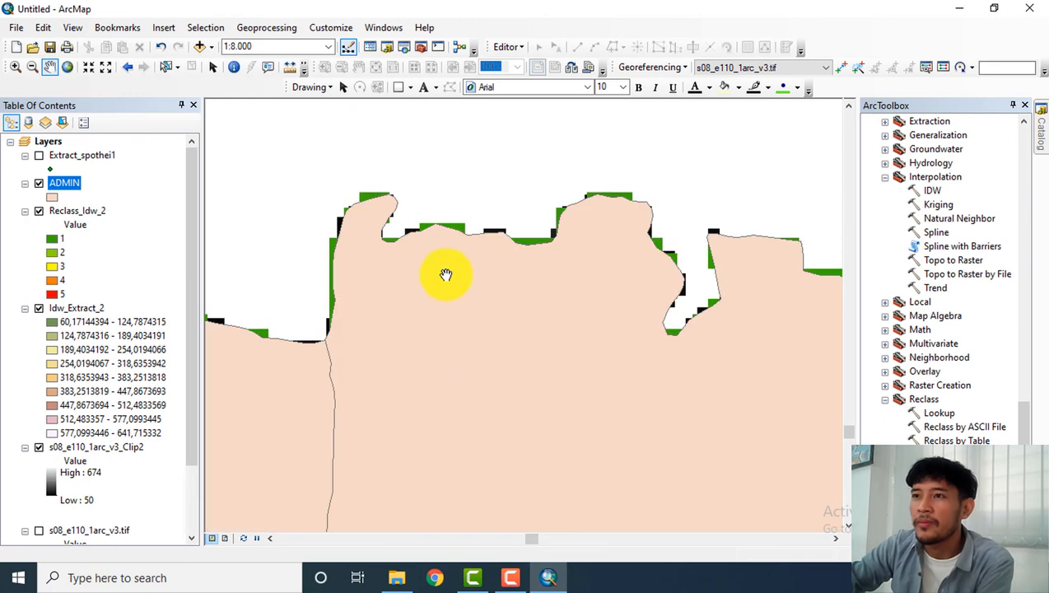
scroll(445, 276, "up", 3)
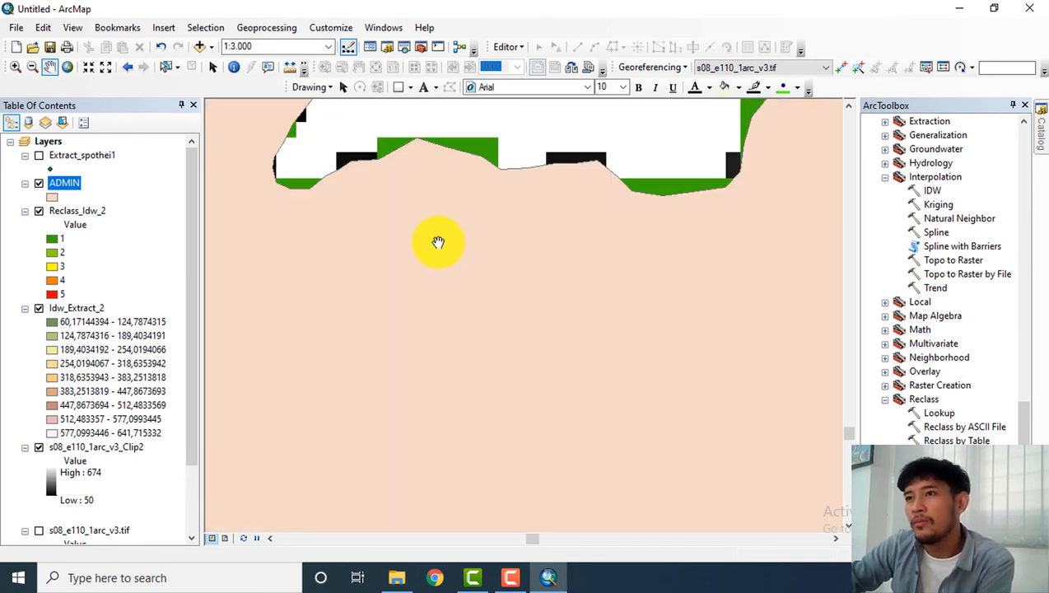
scroll(439, 243, "up", 1)
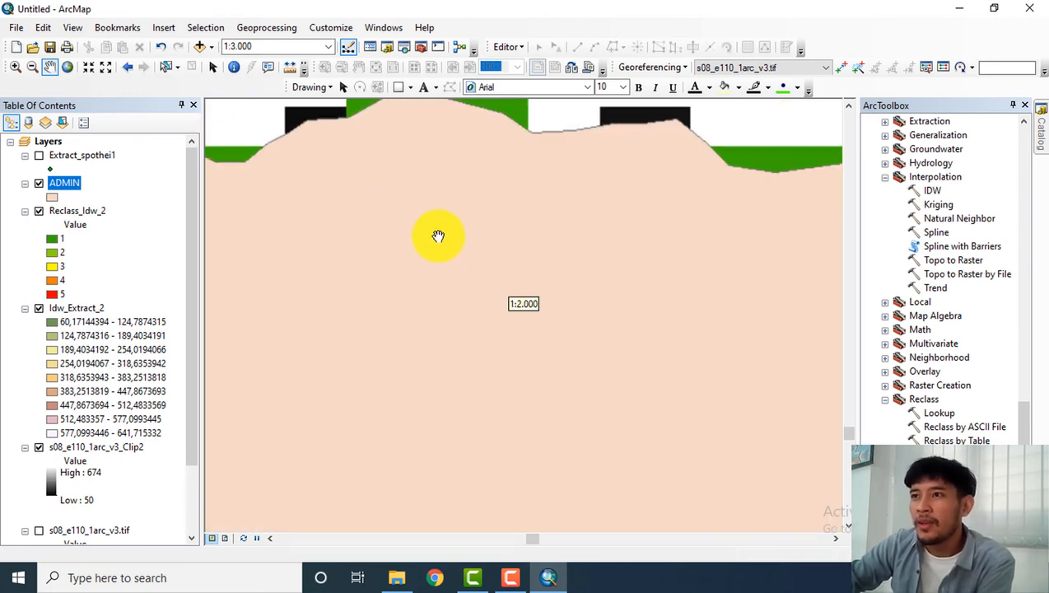
left_click_drag(438, 237, 463, 329)
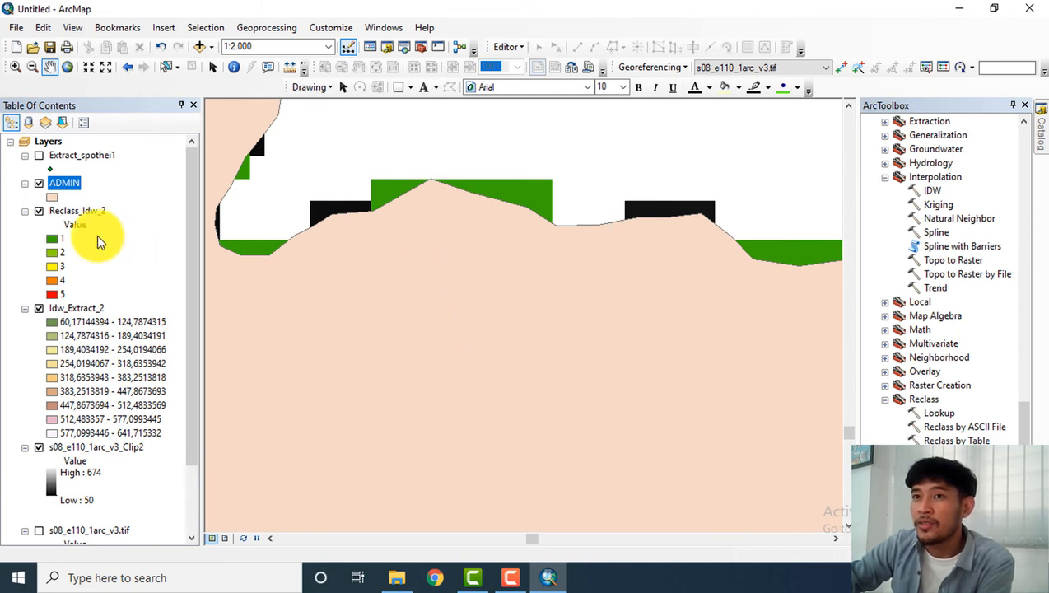
Hide the ADMIN layer and review the extent of the whole reclassified elevation surface.
left_click(38, 183)
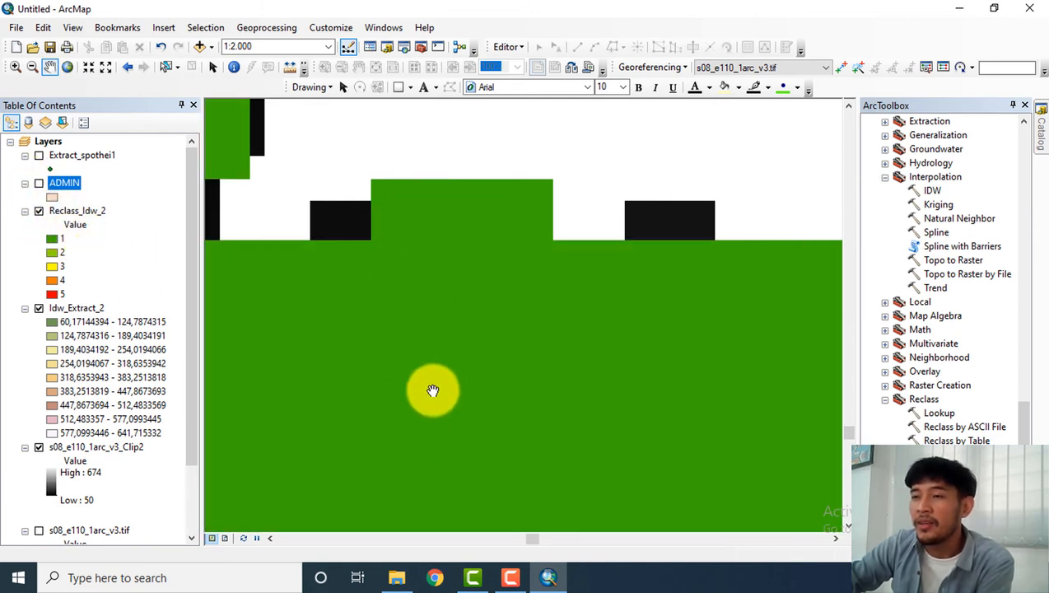
scroll(445, 387, "down", 4)
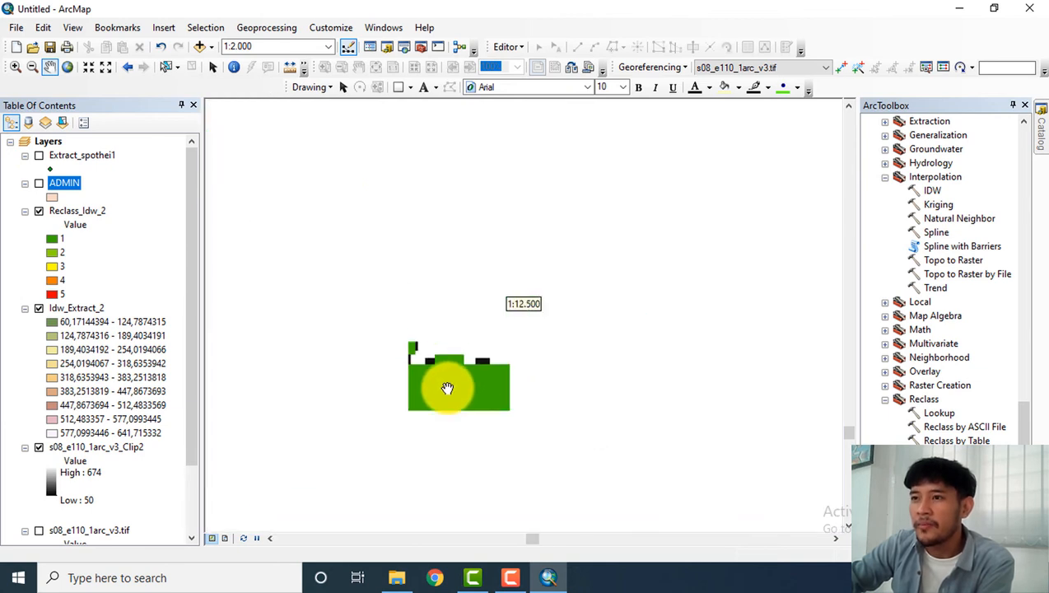
scroll(457, 349, "down", 1)
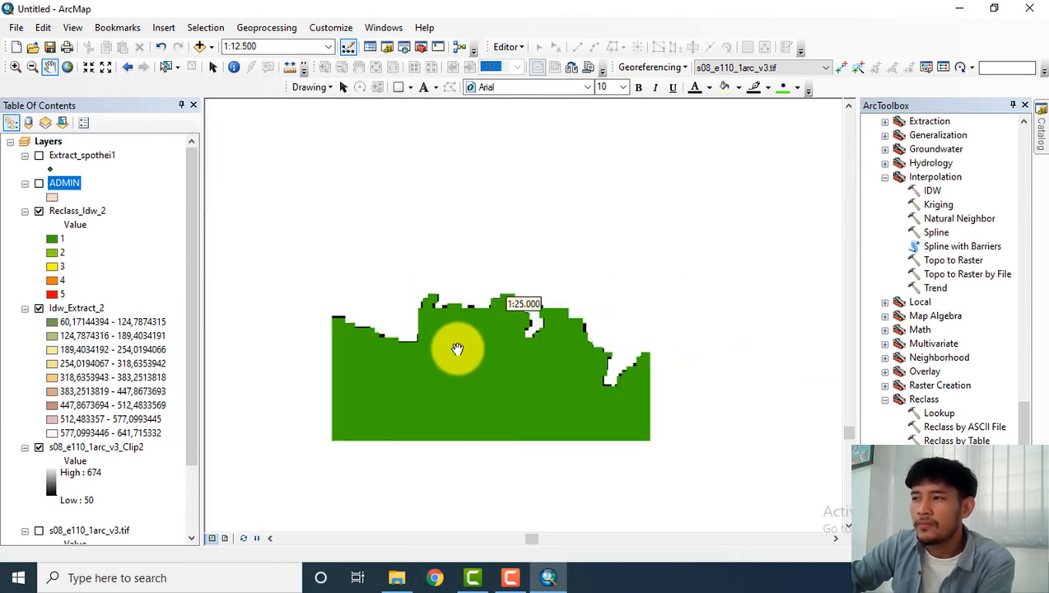
scroll(489, 400, "down", 1)
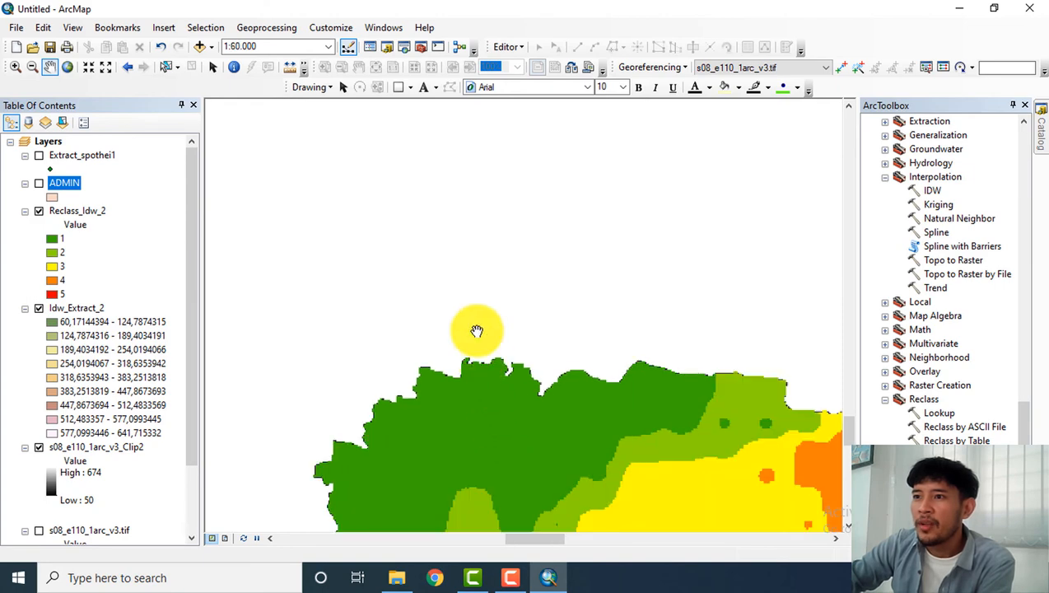
scroll(515, 309, "down", 1)
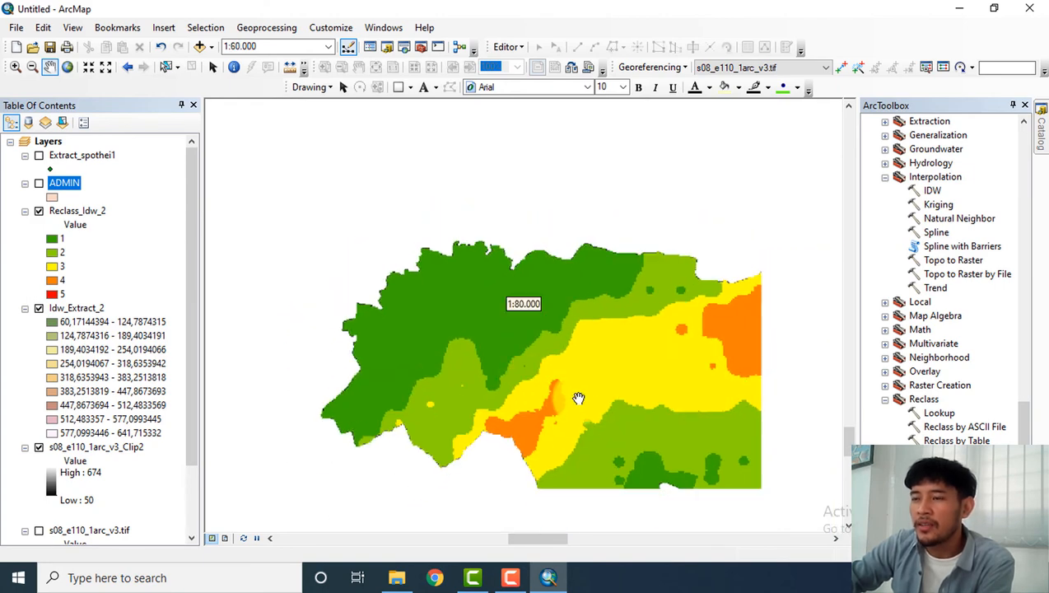
scroll(544, 399, "down", 1)
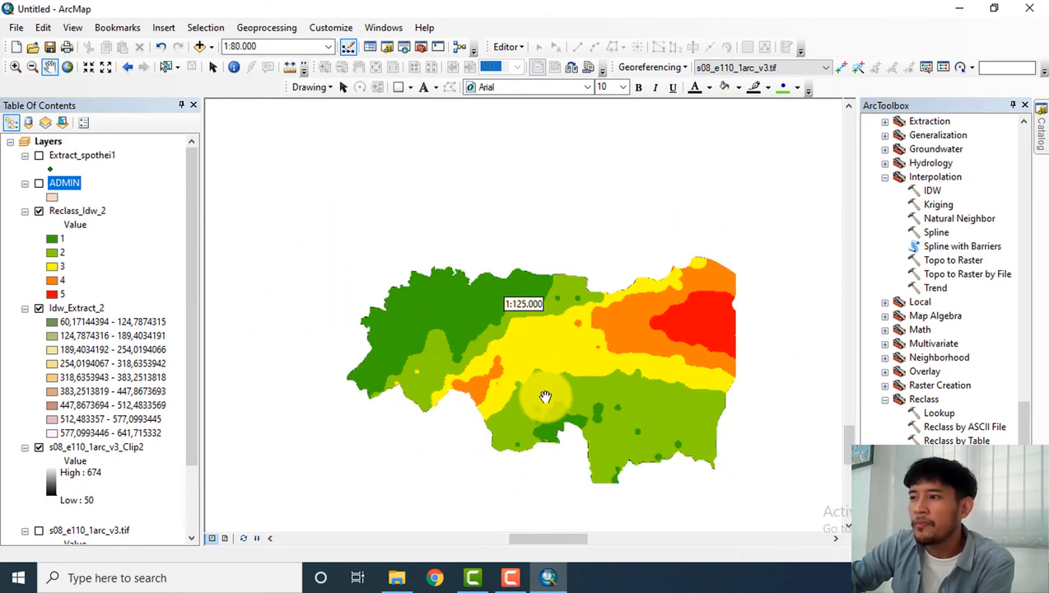
scroll(576, 395, "up", 1)
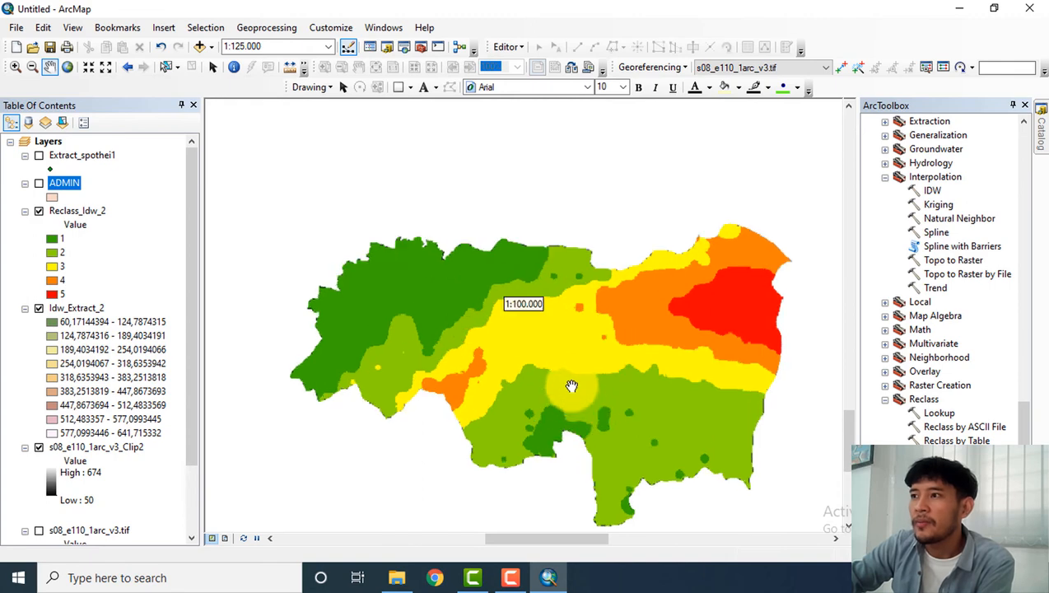
scroll(572, 385, "up", 1)
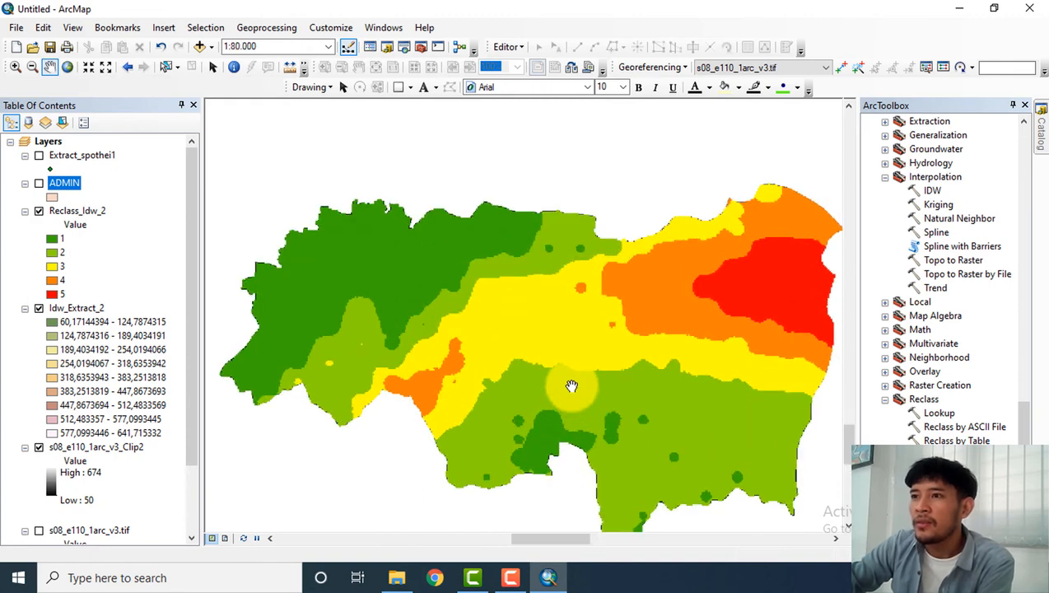
Show the Extract_spothei1 points and set them as the Kriging input, with RASTERVALU as the Z value field.
left_click(937, 205)
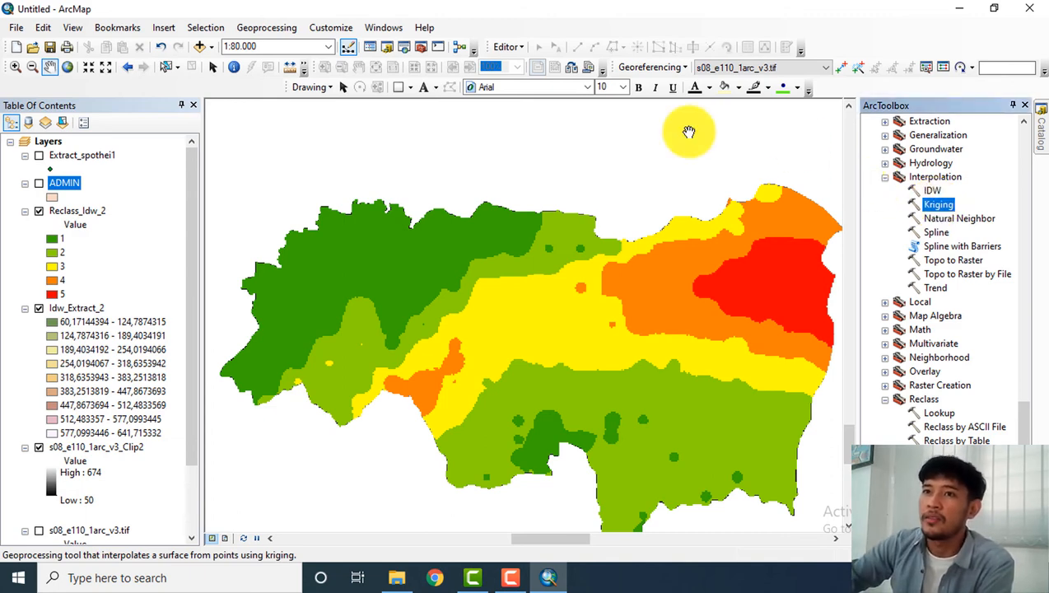
left_click(37, 156)
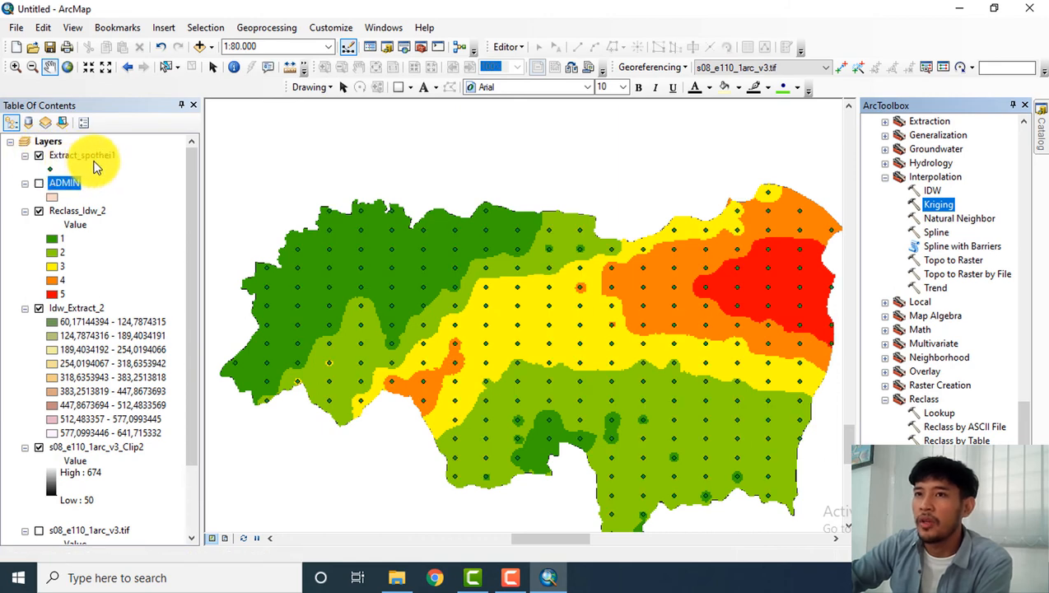
double_click(943, 205)
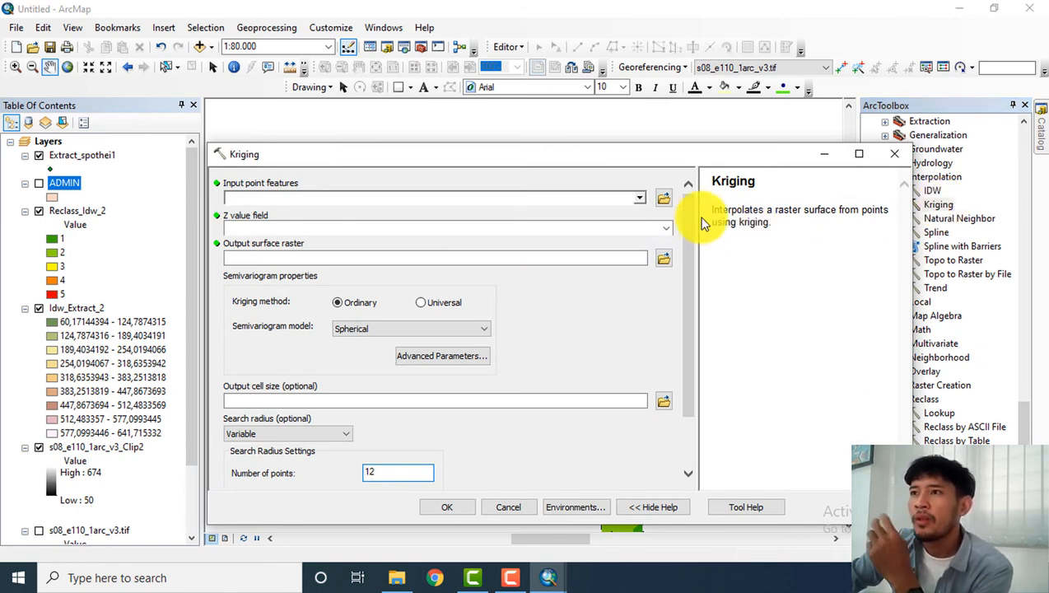
left_click(639, 199)
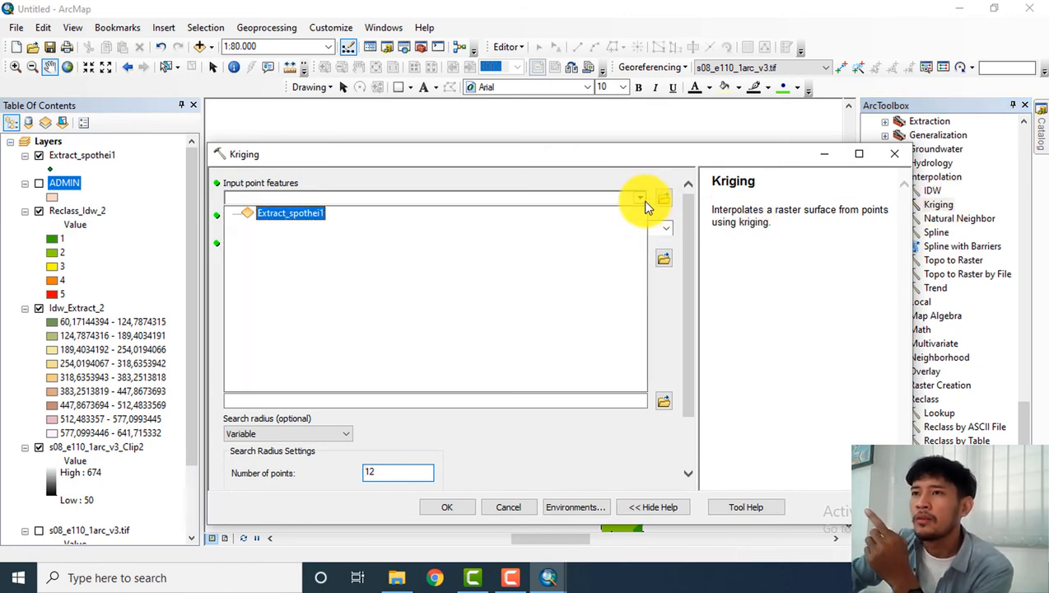
left_click(311, 222)
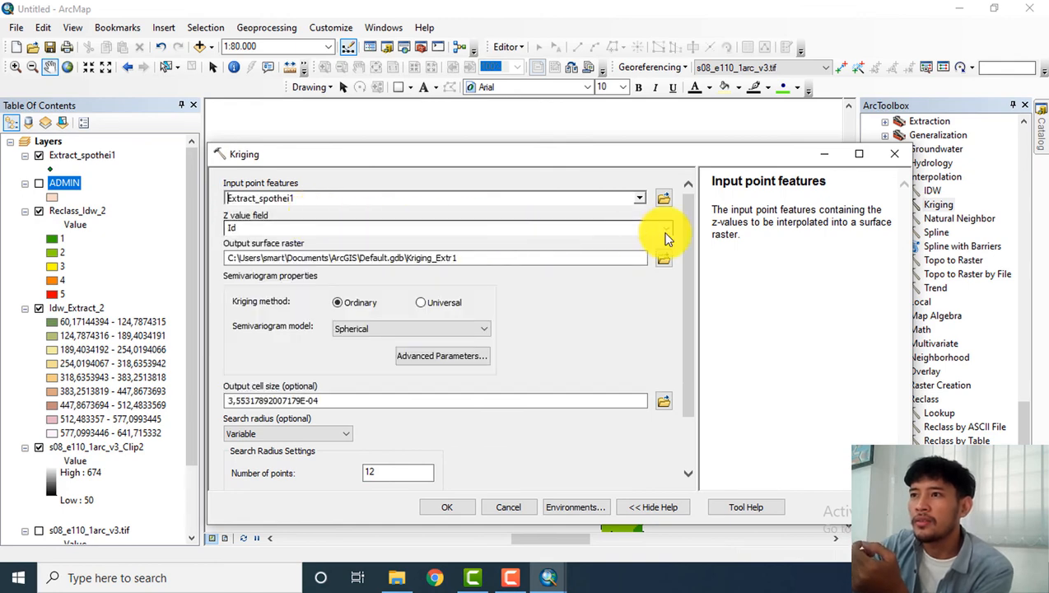
left_click(666, 229)
left_click(304, 247)
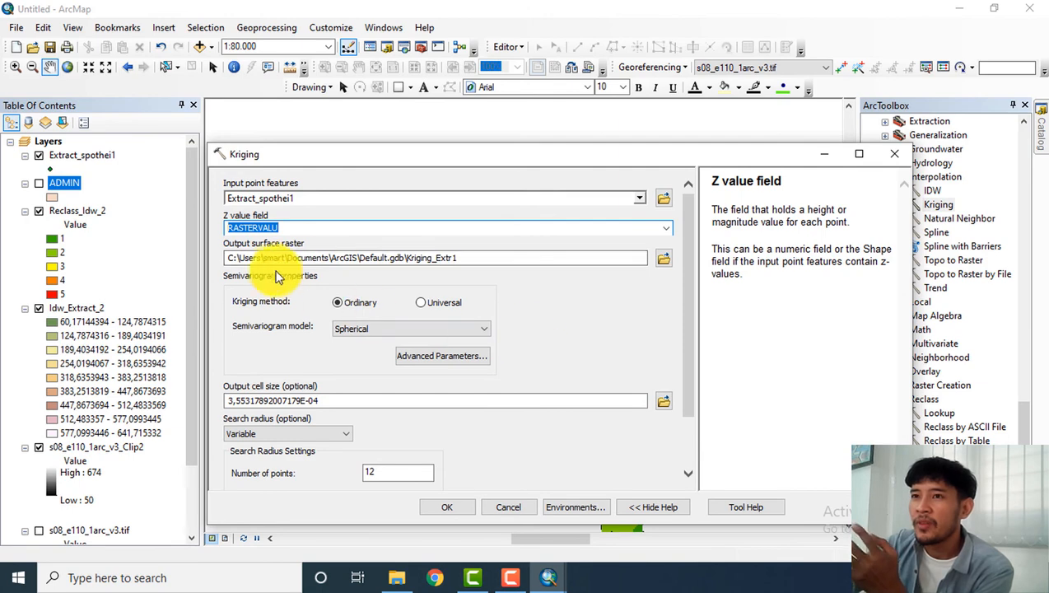
Set the Kriging environment's processing extent to the same as layer ADMIN and its raster analysis mask to ADMIN.
left_click(560, 506)
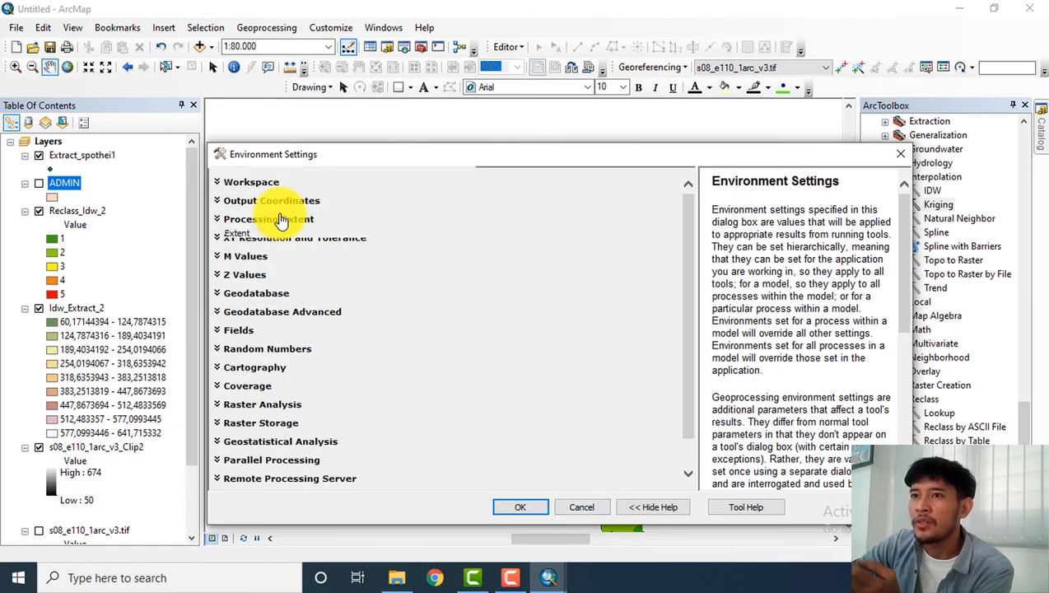
left_click(265, 219)
left_click(411, 251)
left_click(374, 318)
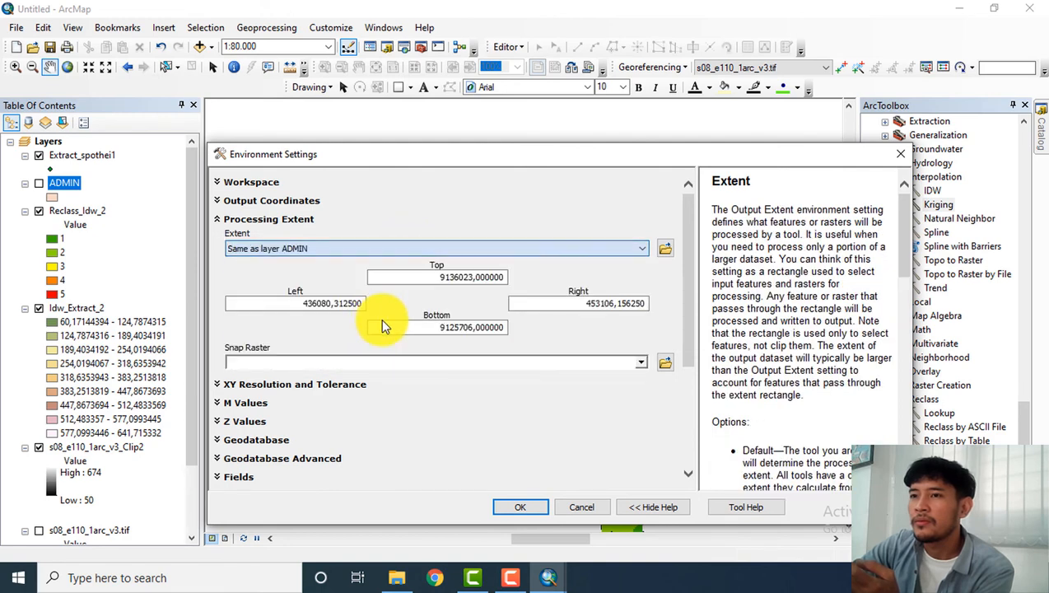
left_click_drag(690, 242, 693, 365)
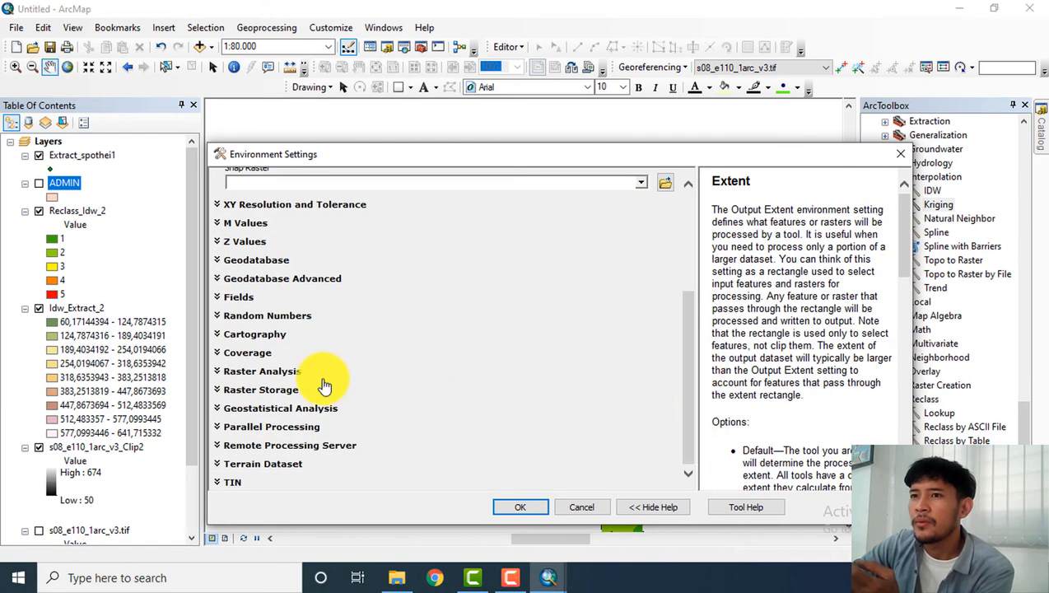
left_click(294, 372)
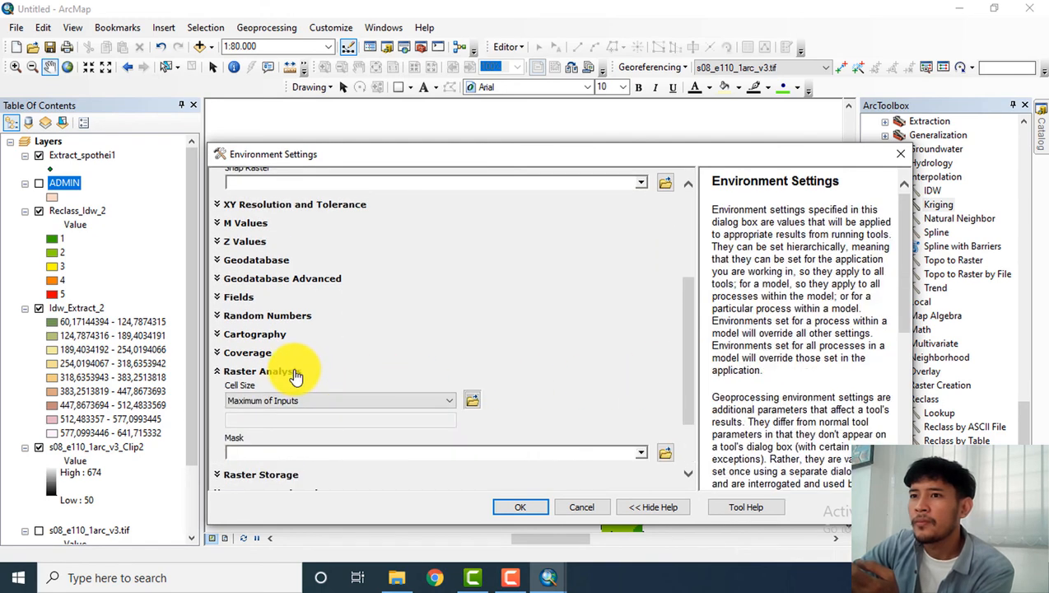
left_click(643, 454)
left_click(281, 280)
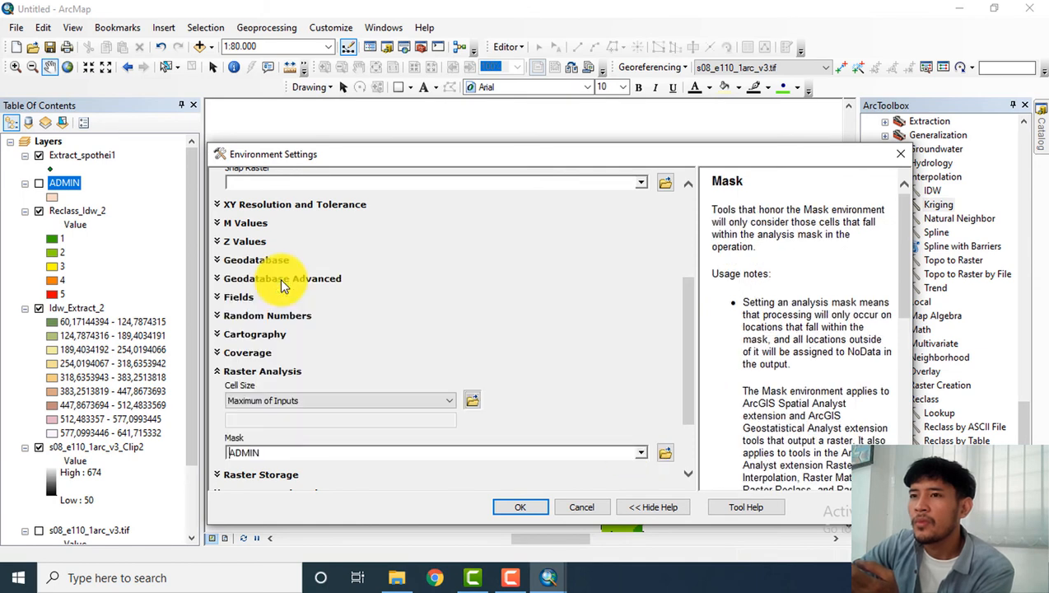
left_click(525, 507)
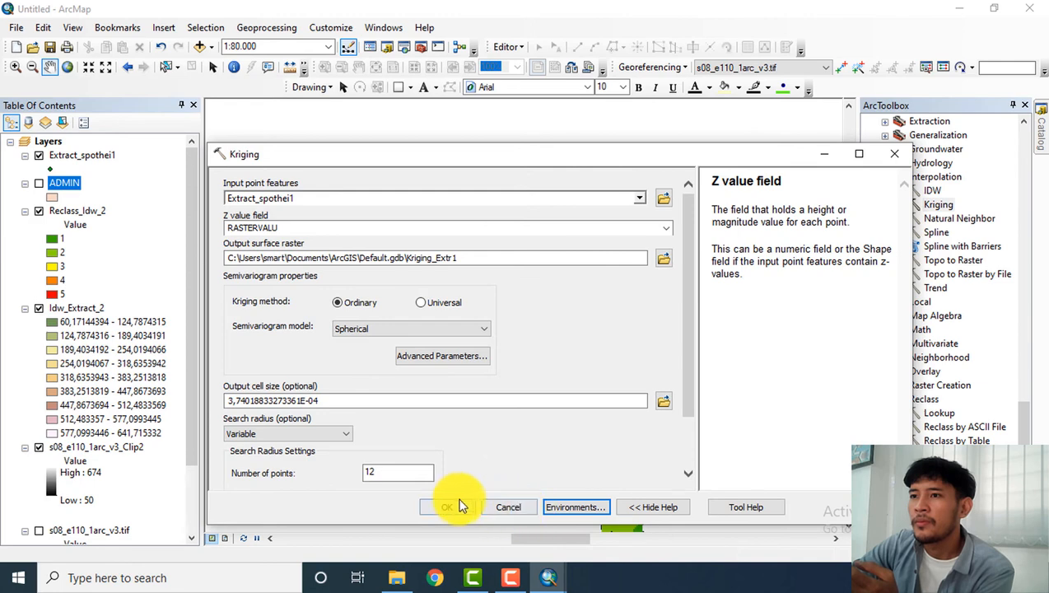
Try to run the ordinary spherical Kriging with the default output raster Kriging_Extr1, and dismiss the progress report.
left_click(454, 505)
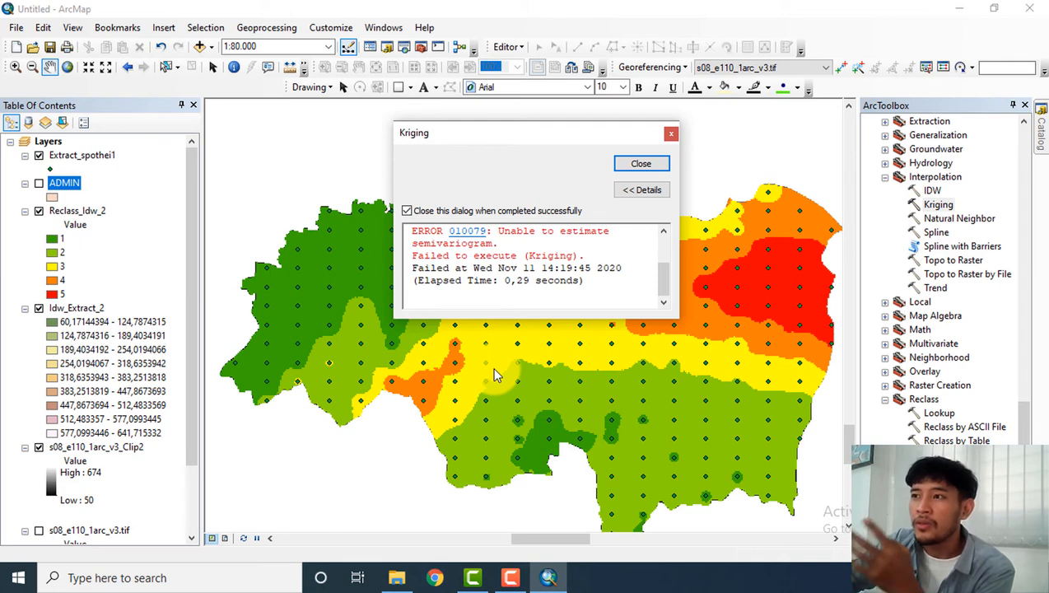
left_click(653, 166)
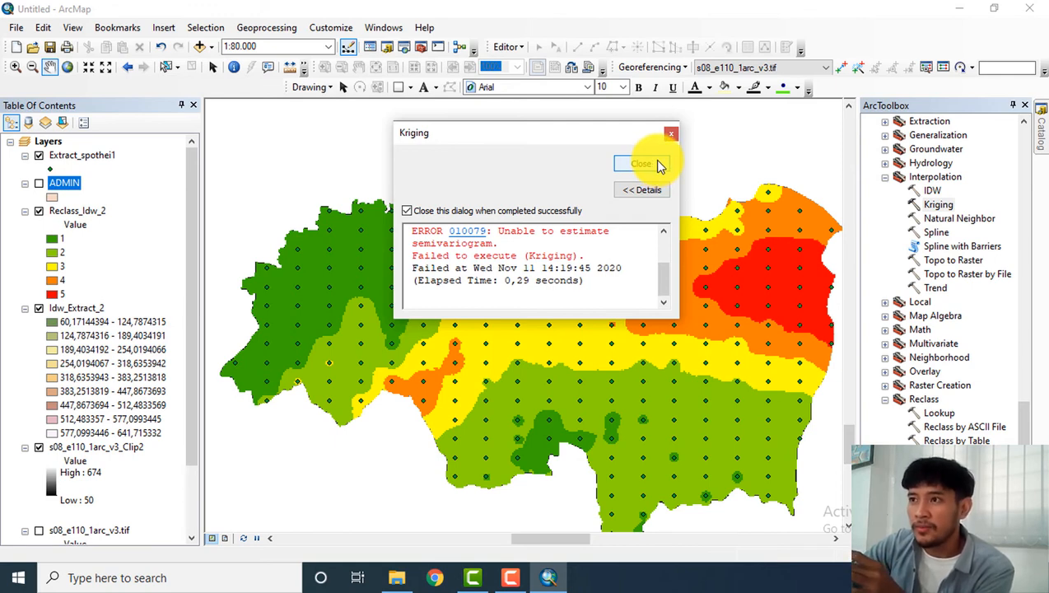
left_click(643, 164)
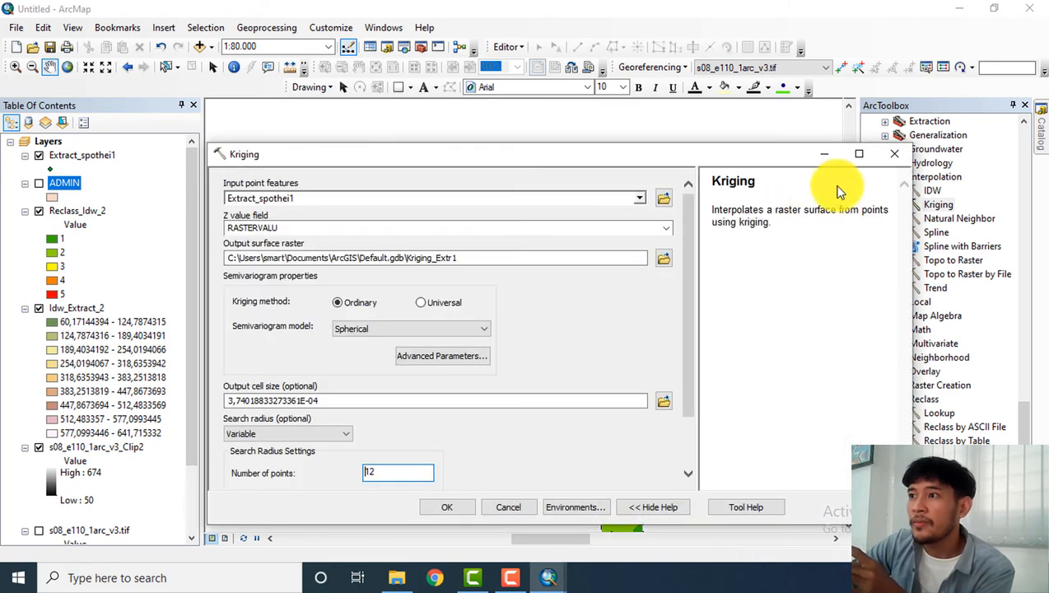
Set the Kriging output surface raster to the name kriging in the D:\HASIL folder.
left_click(663, 258)
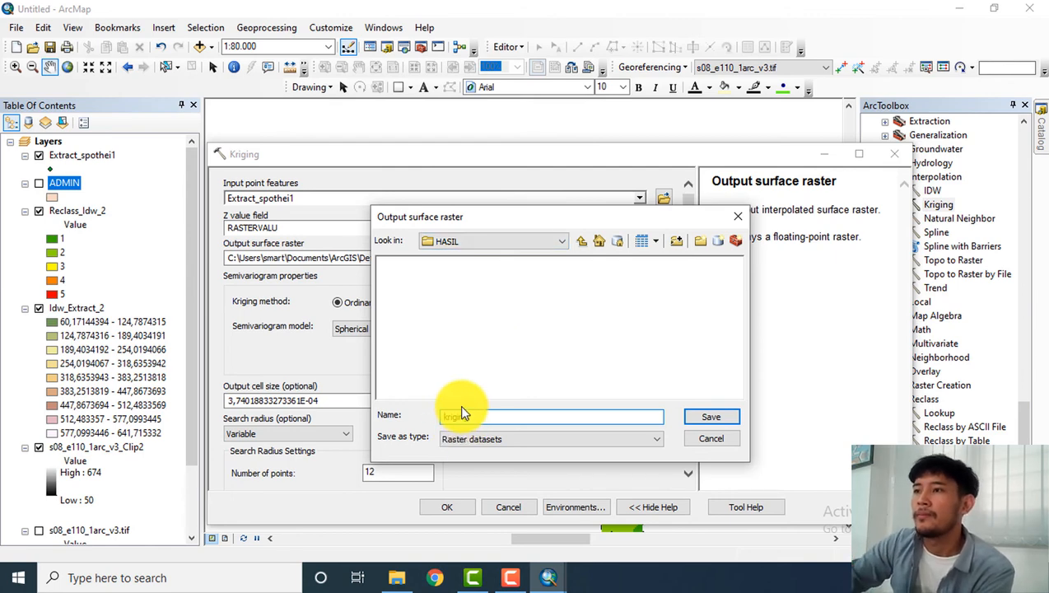
type("kriging")
left_click(696, 419)
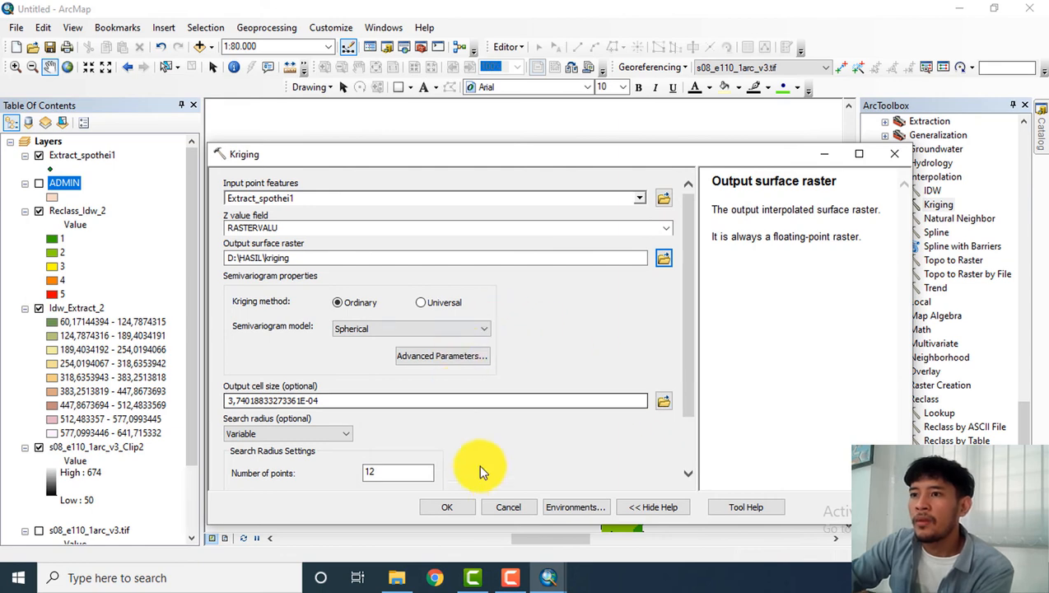
Reset the Kriging environment's processing extent to match a map layer, and try to run the tool with output D:\HASIL\kriging.
left_click(568, 507)
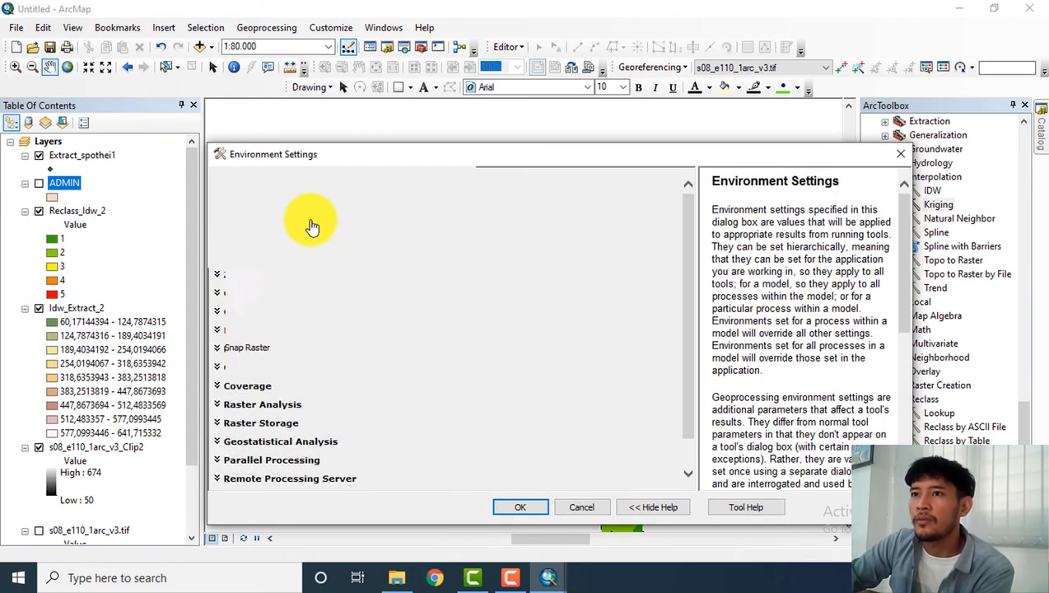
left_click(367, 258)
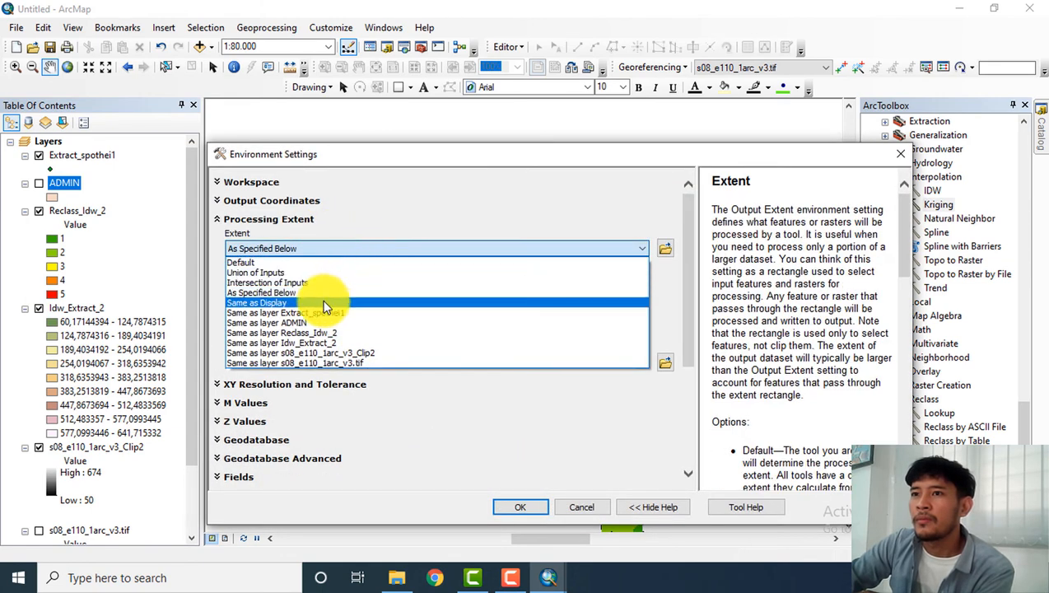
left_click(354, 329)
left_click_drag(691, 269, 693, 440)
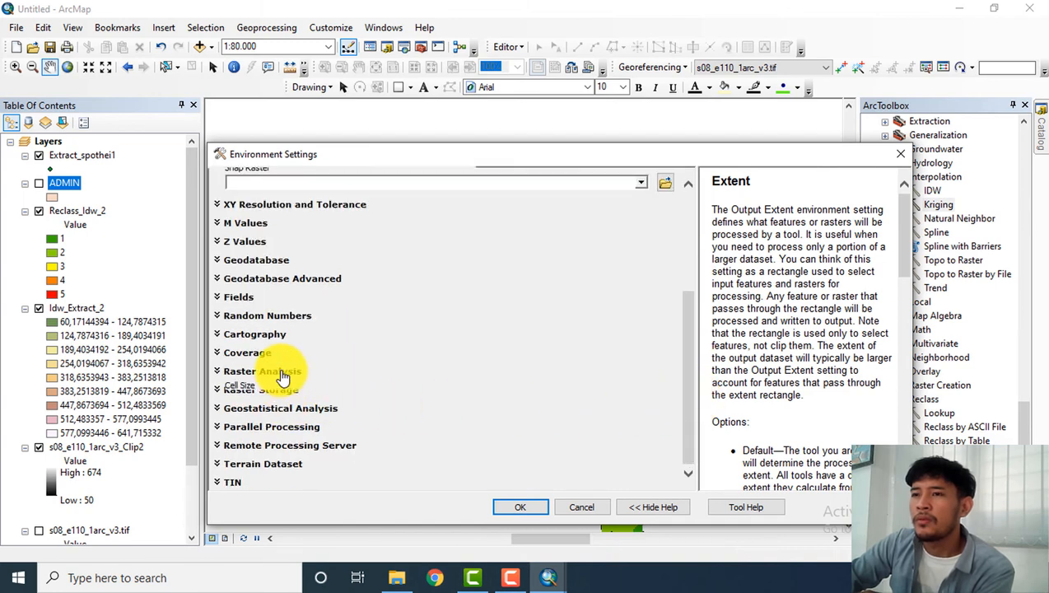
left_click(511, 511)
left_click(455, 505)
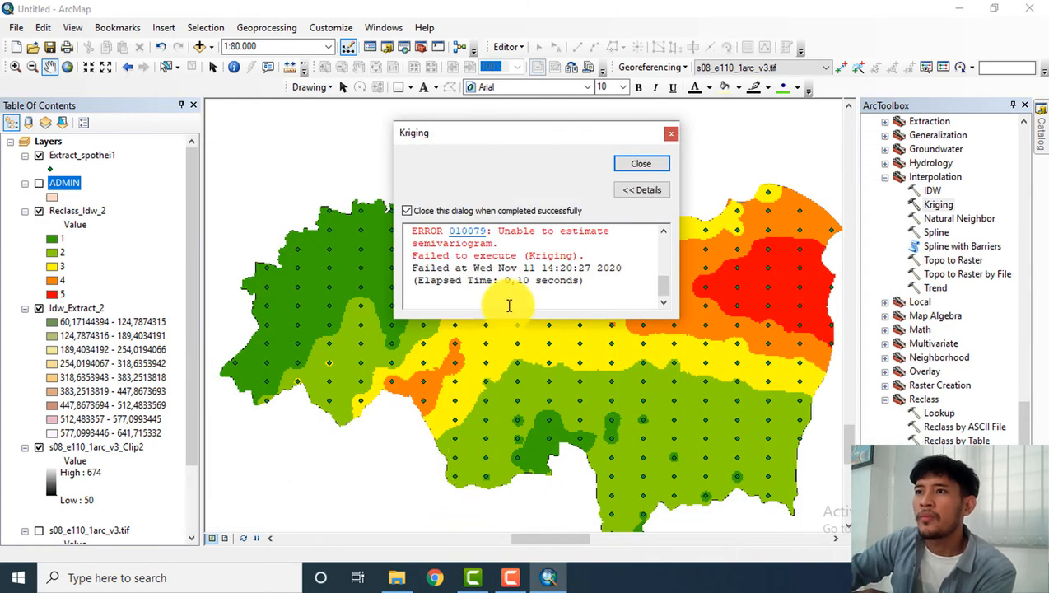
left_click(631, 164)
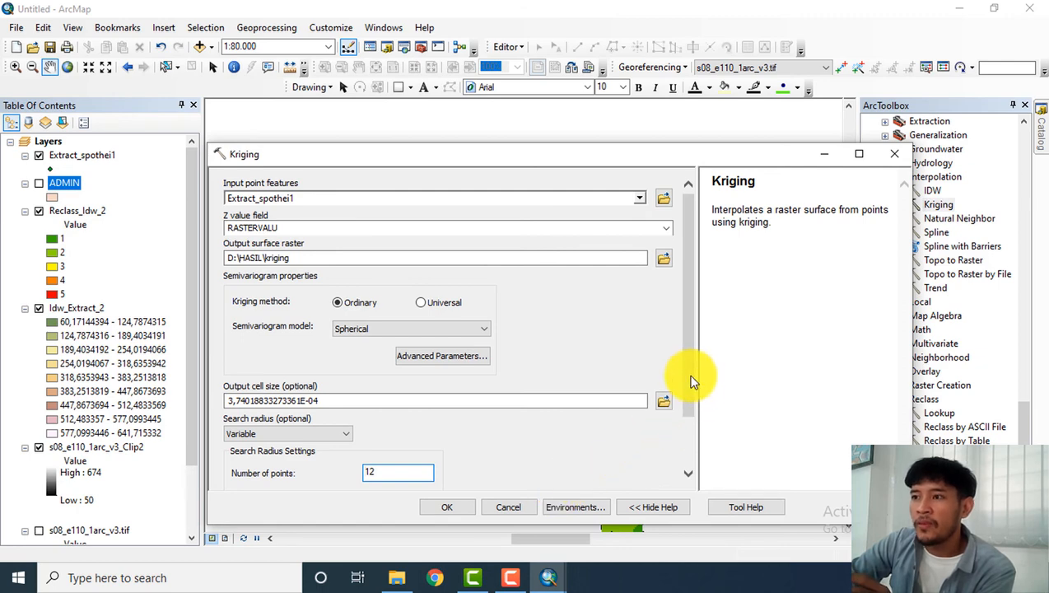
Review the Kriging environment's processing extent, reselect ADMIN as the raster analysis mask, and try to run the tool again.
left_click_drag(691, 382, 692, 466)
left_click(581, 510)
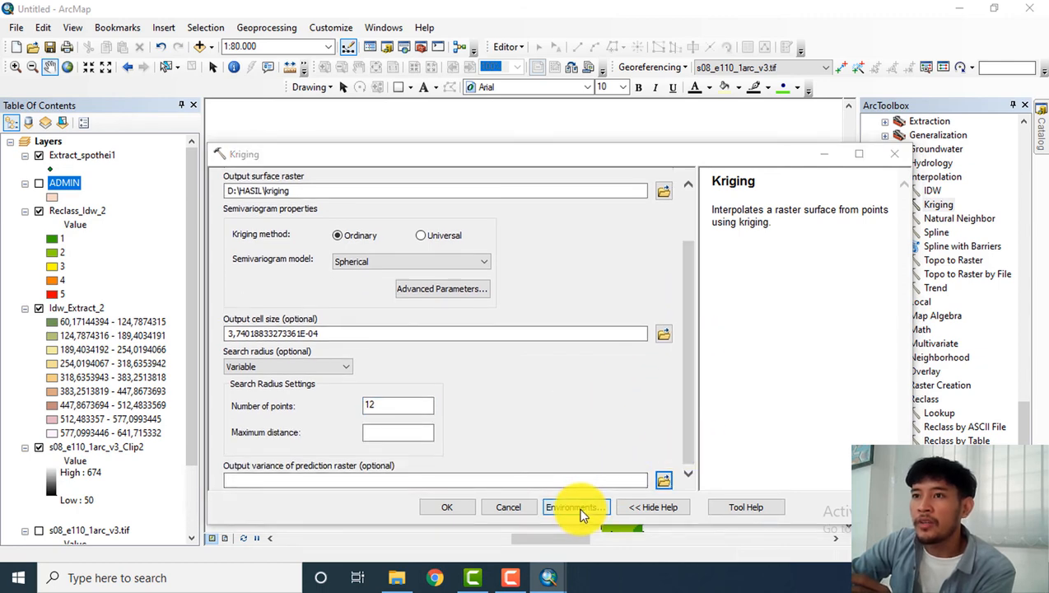
left_click(303, 220)
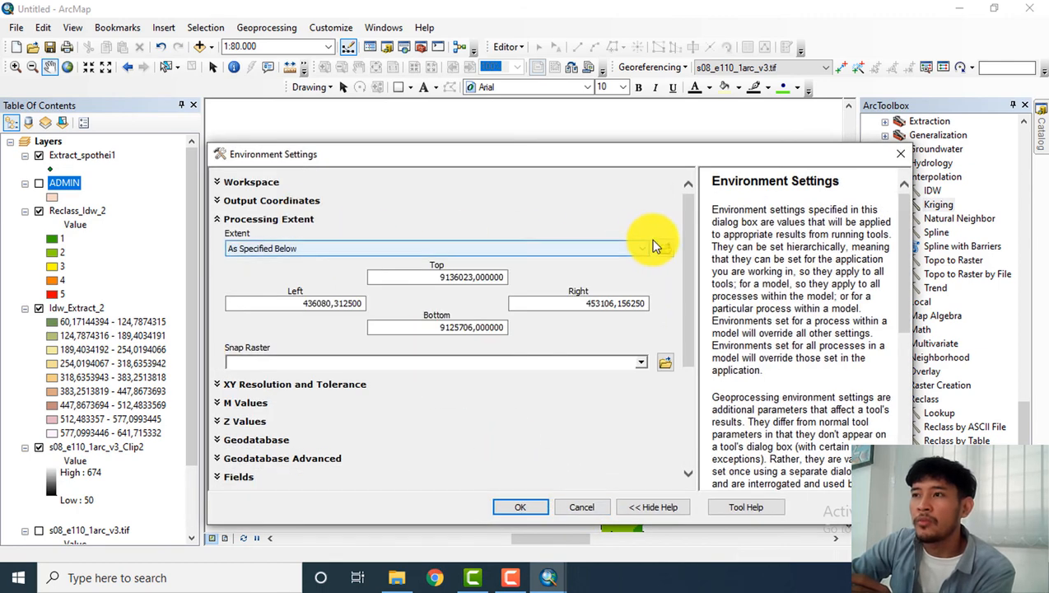
left_click_drag(690, 330, 683, 430)
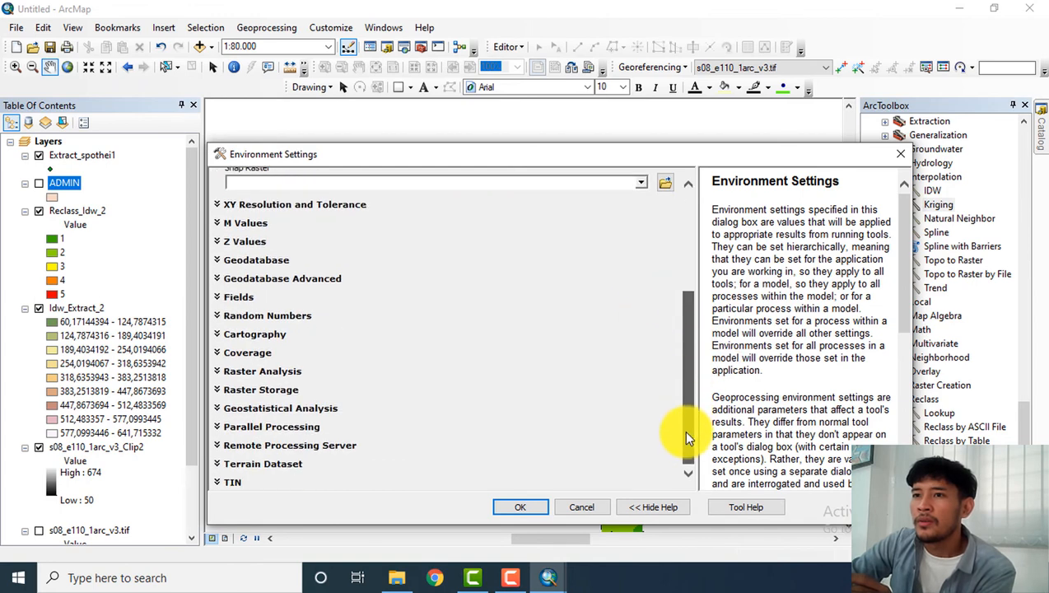
left_click(283, 373)
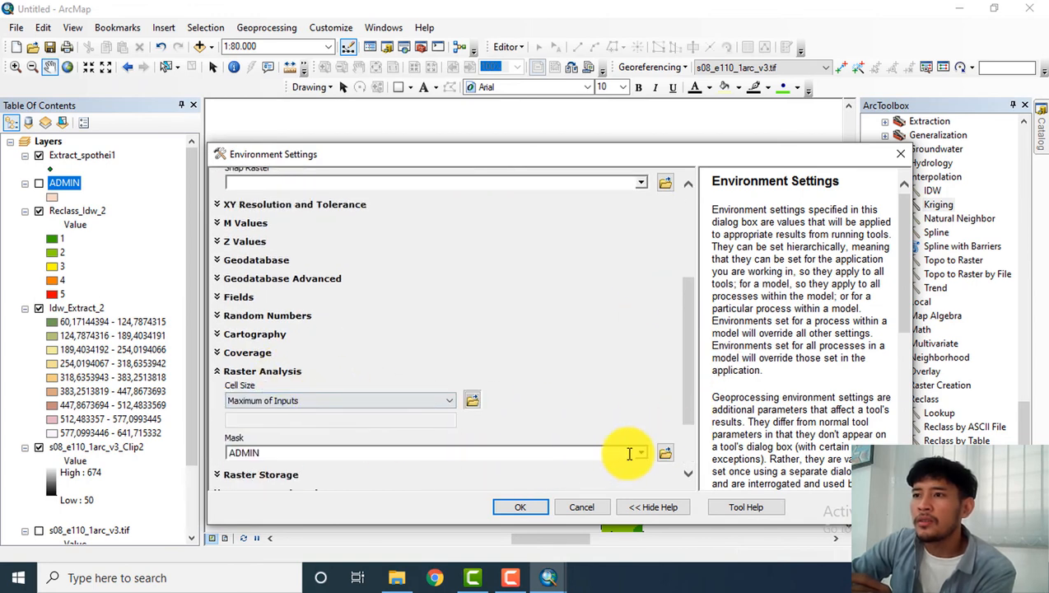
left_click(640, 453)
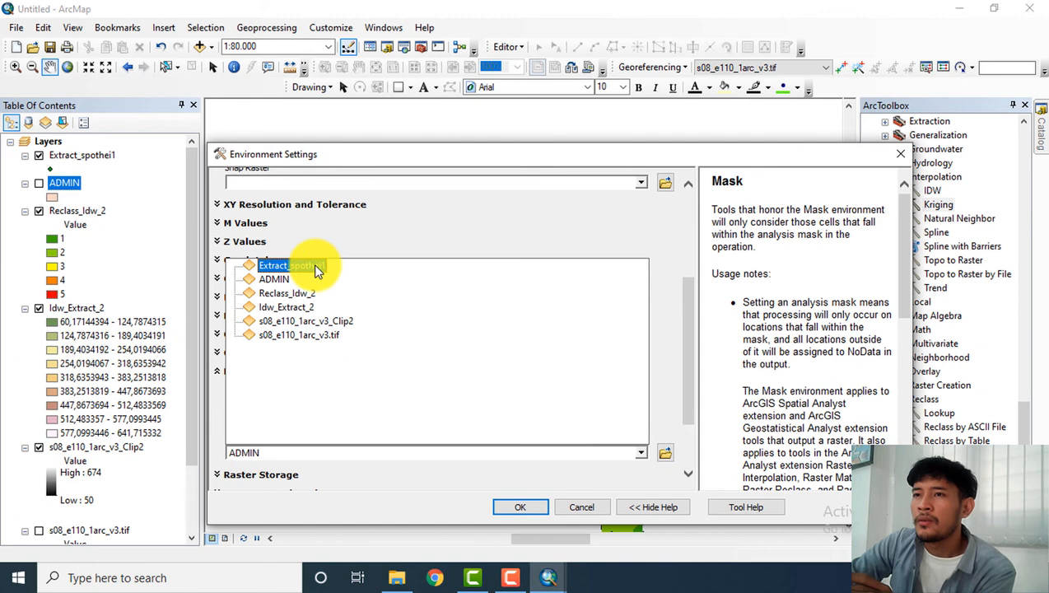
left_click(285, 281)
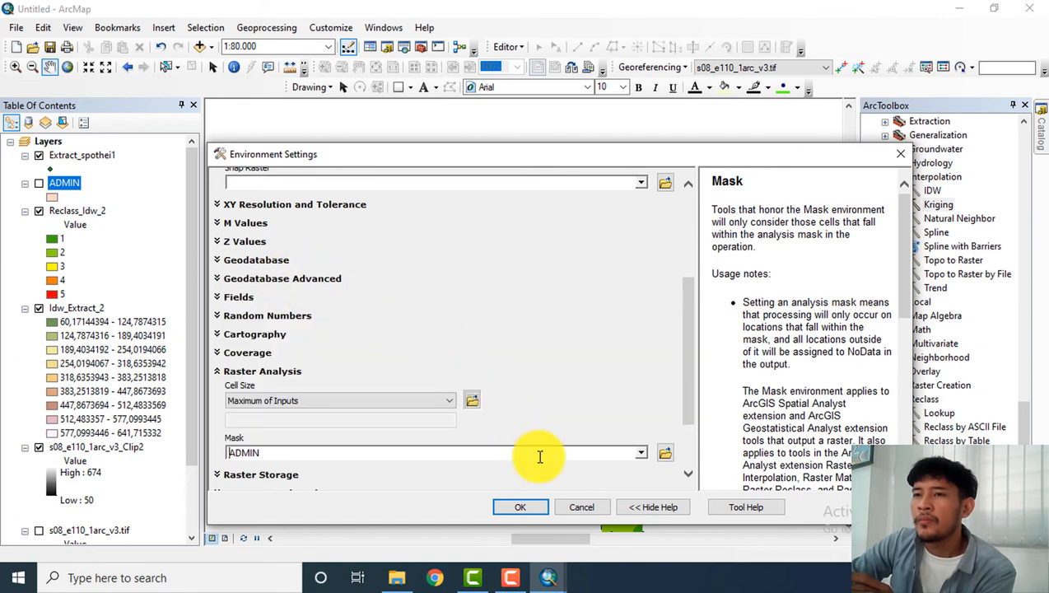
left_click(535, 508)
left_click(459, 505)
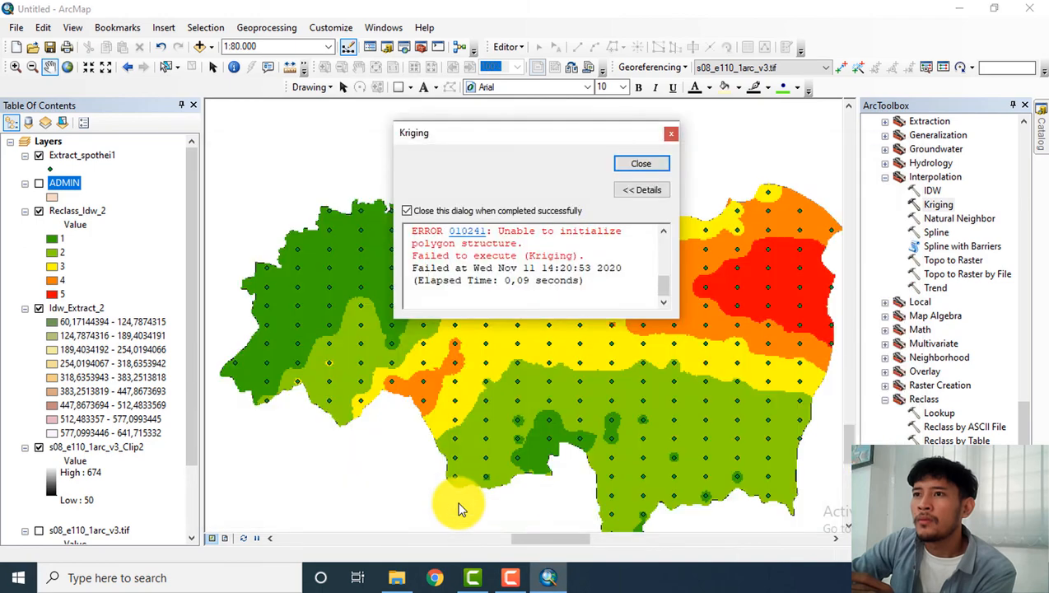
left_click(620, 167)
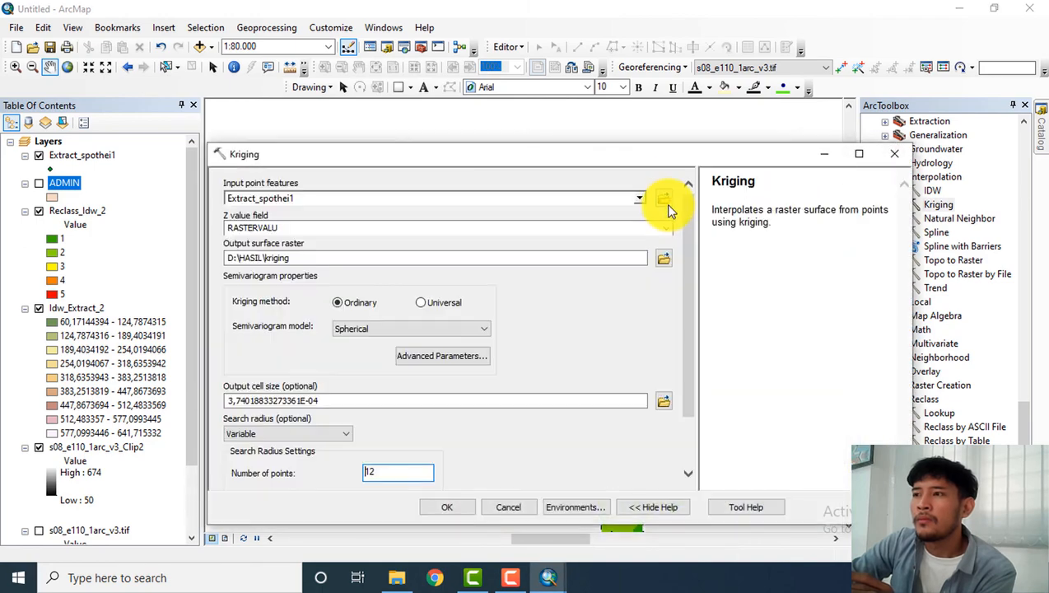
Retry the Kriging run with the same settings, dismiss its report, and close the tool.
left_click(454, 508)
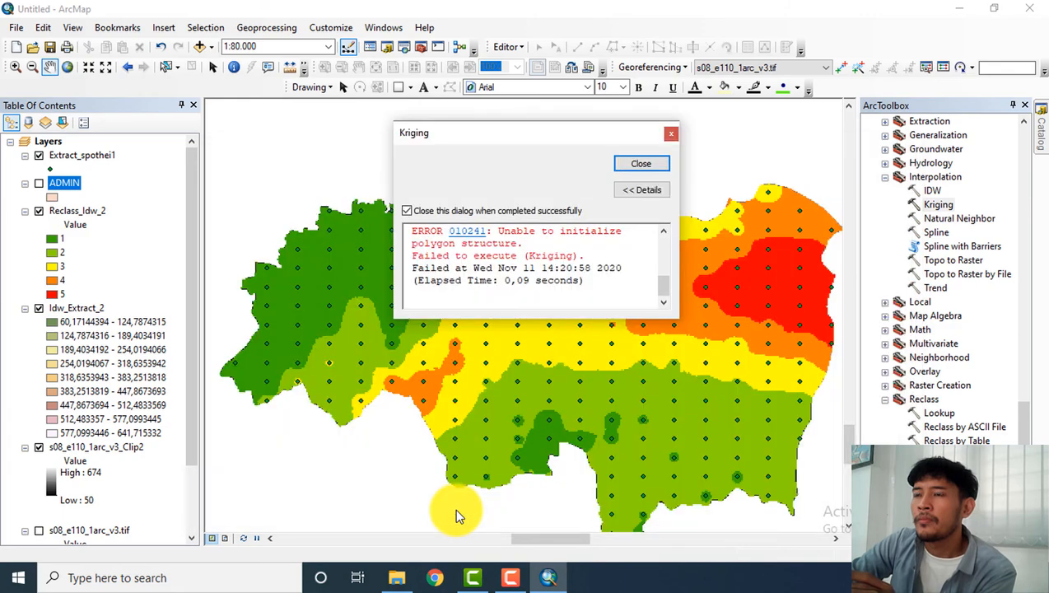
left_click(641, 165)
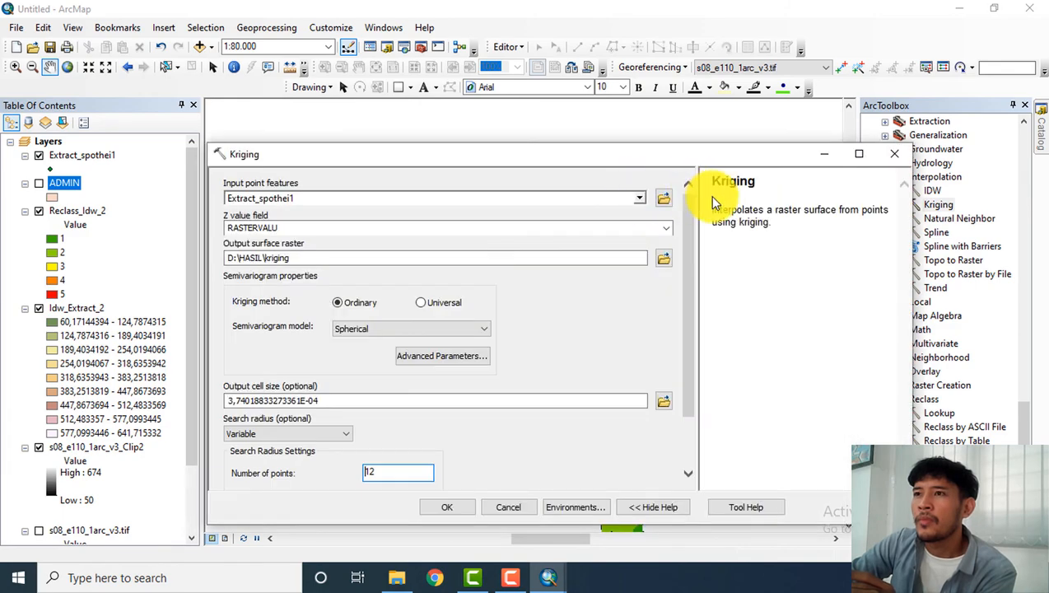
left_click(895, 154)
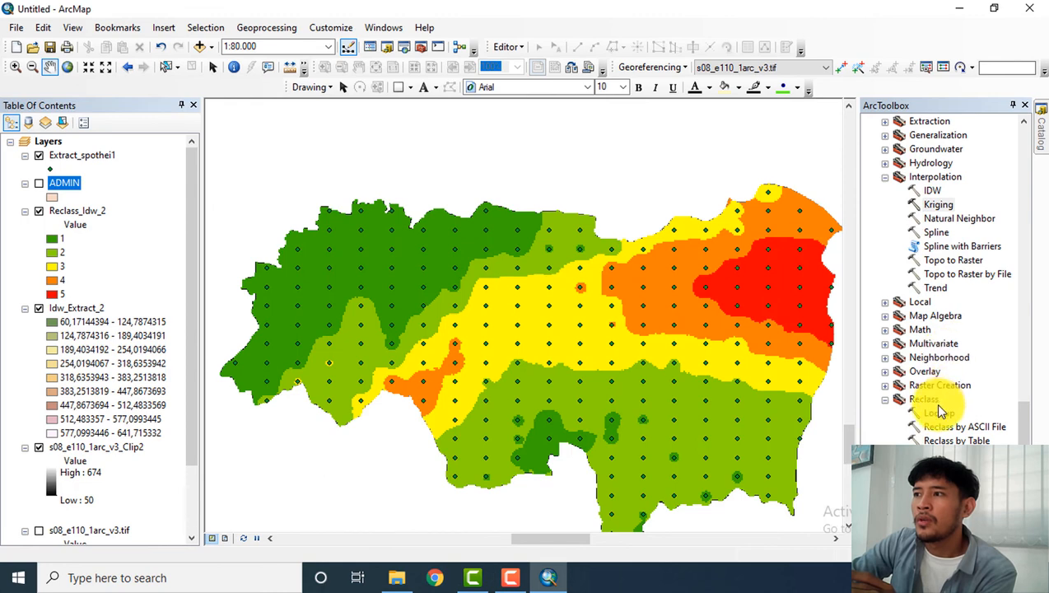
Run a fresh ordinary spherical Kriging on Extract_spothei1 with RASTERVALU as the Z value field and the default output raster Kriging_Extr1.
double_click(932, 211)
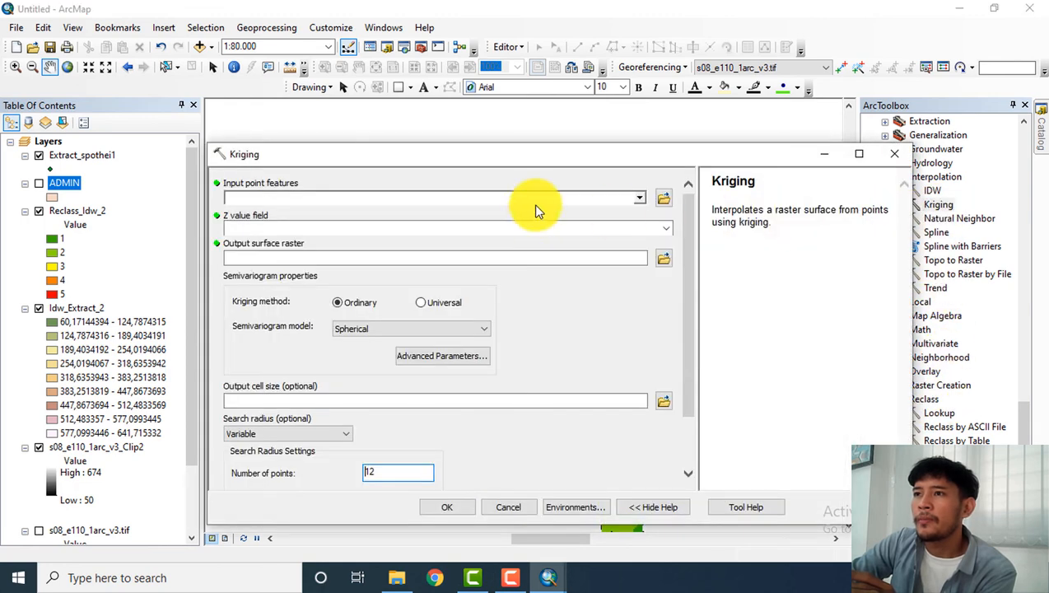
left_click(640, 199)
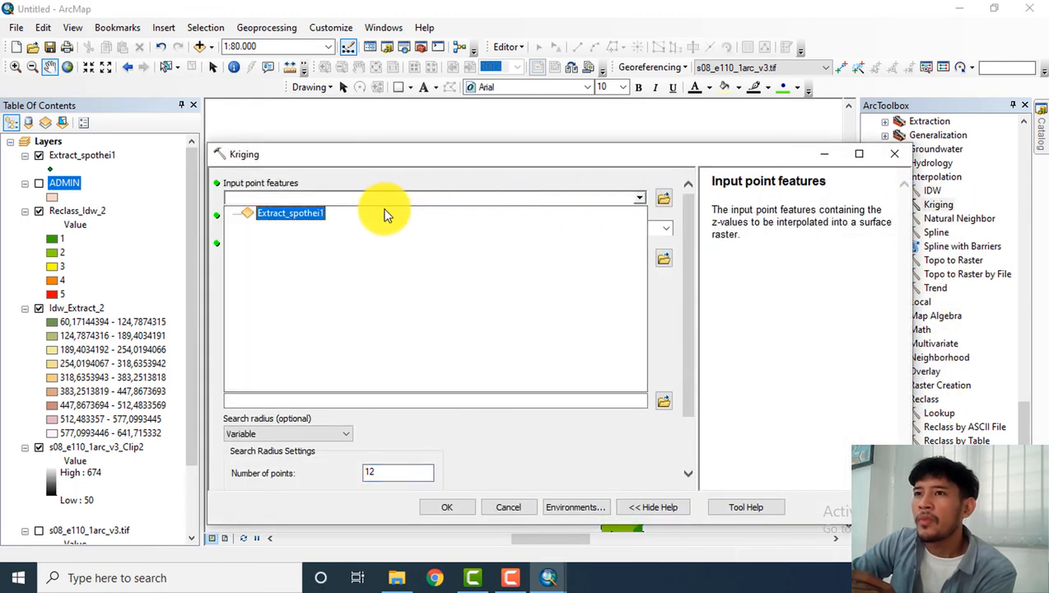
left_click(304, 214)
left_click(666, 228)
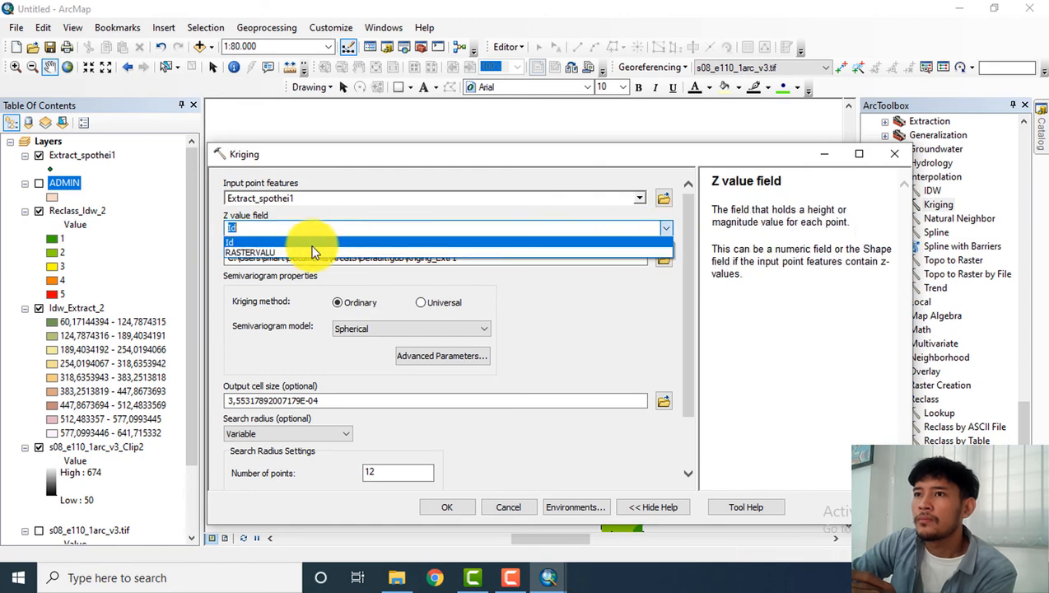
left_click(300, 249)
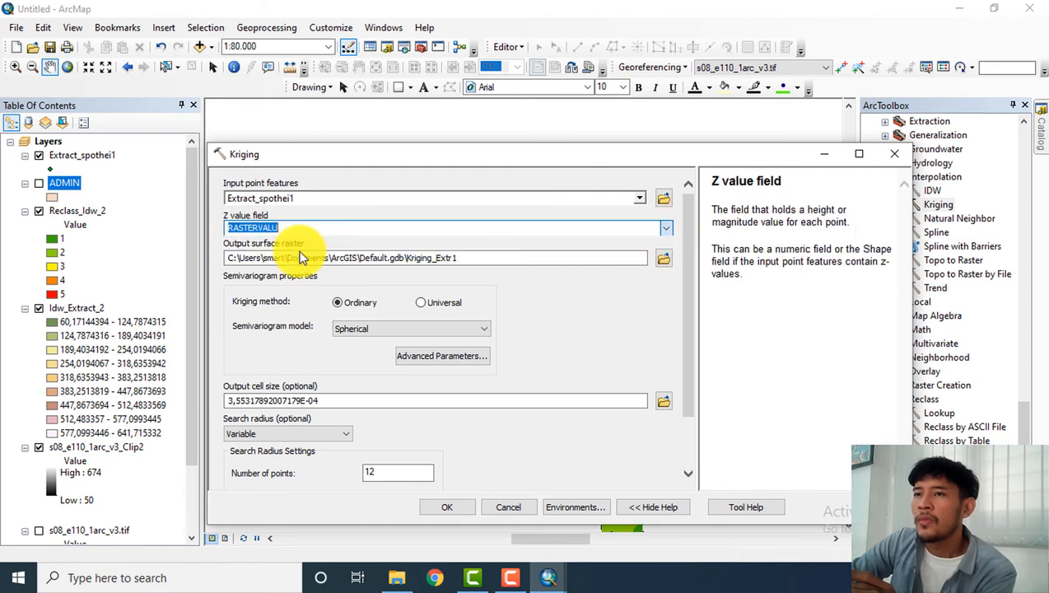
left_click(439, 508)
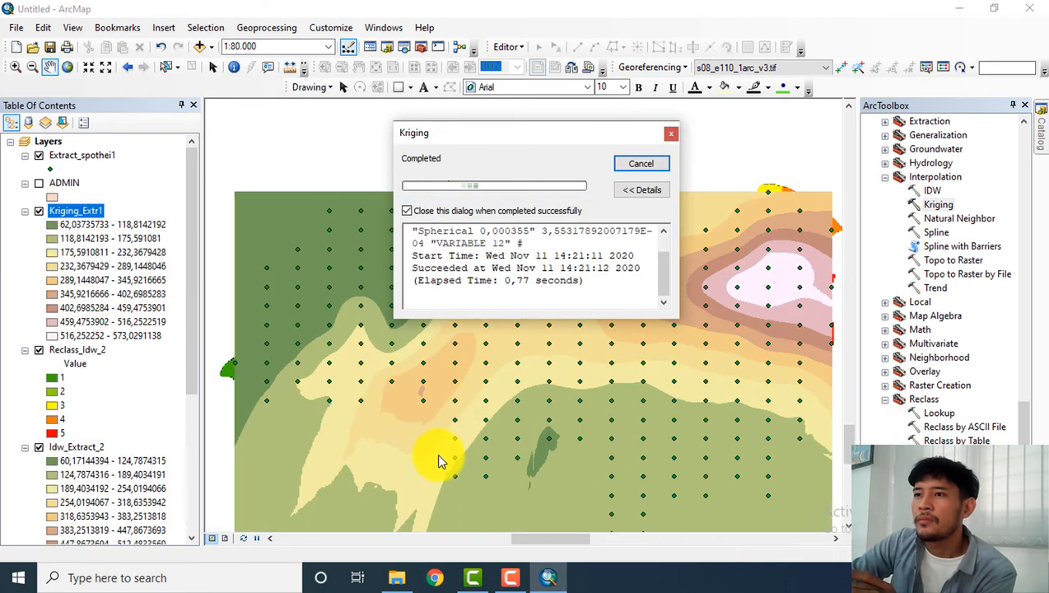
Inspect the Kriging surface on the map and hide the Reclass_Idw_2 layer.
scroll(474, 294, "up", 2)
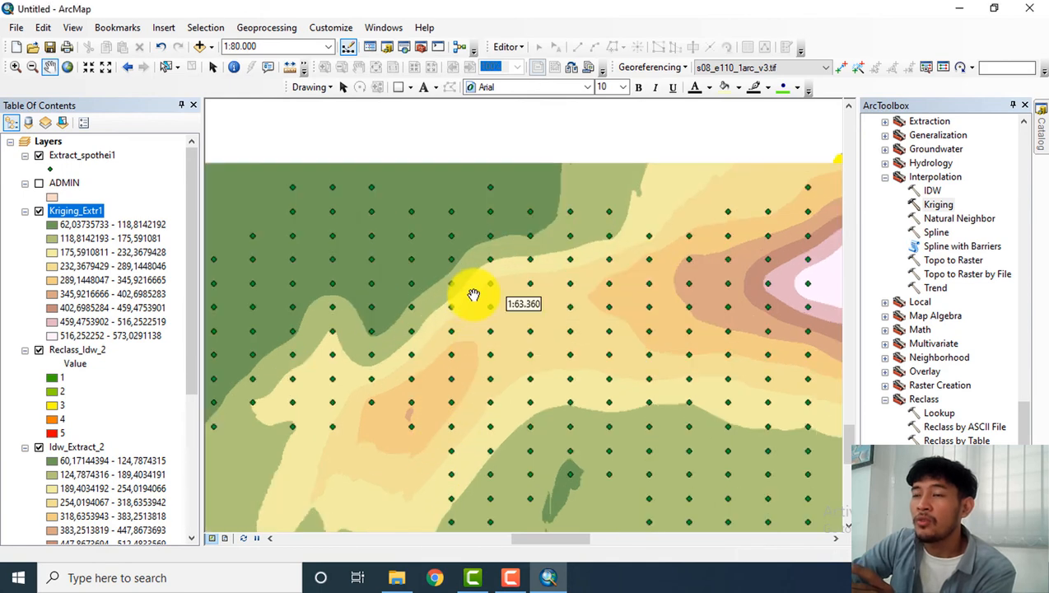
scroll(474, 295, "up", 1)
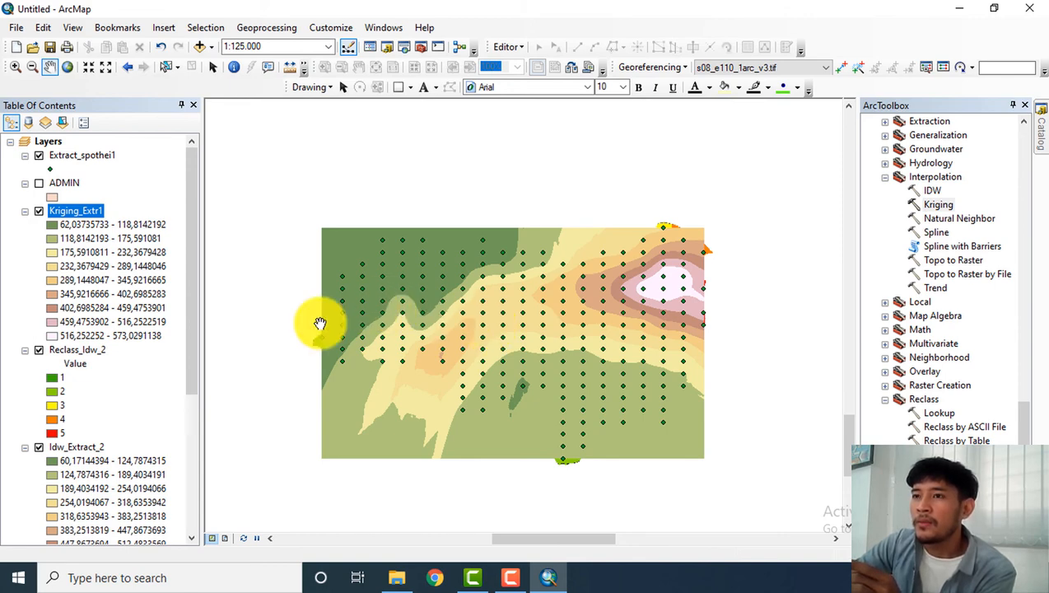
left_click(39, 350)
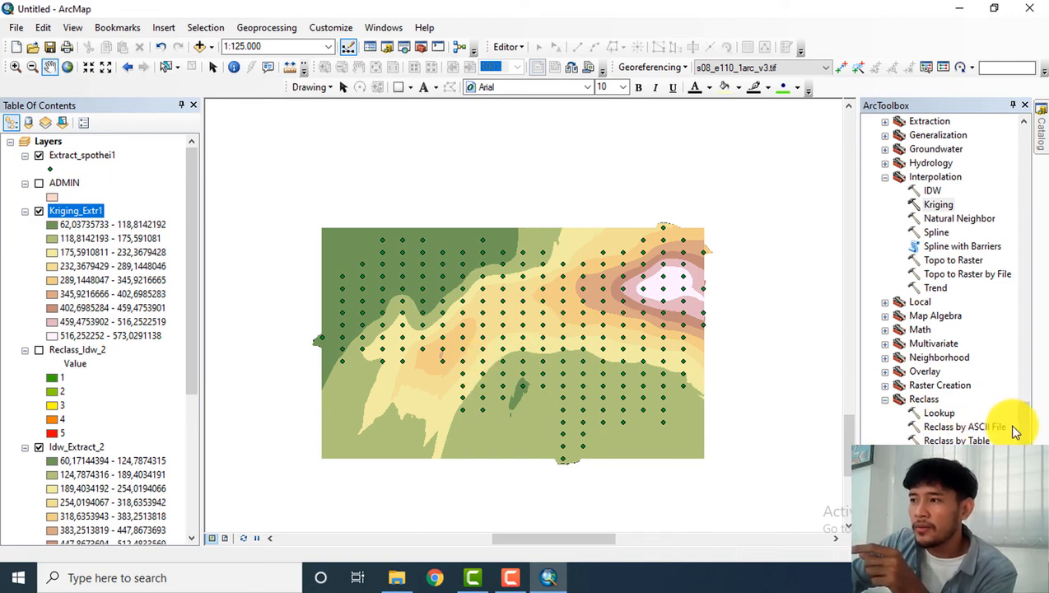
Start the Raster Processing Clip tool with Kriging_Extr1 as the input raster and ADMIN as the output extent.
scroll(1027, 425, "down", 1)
left_click_drag(1021, 432, 1033, 368)
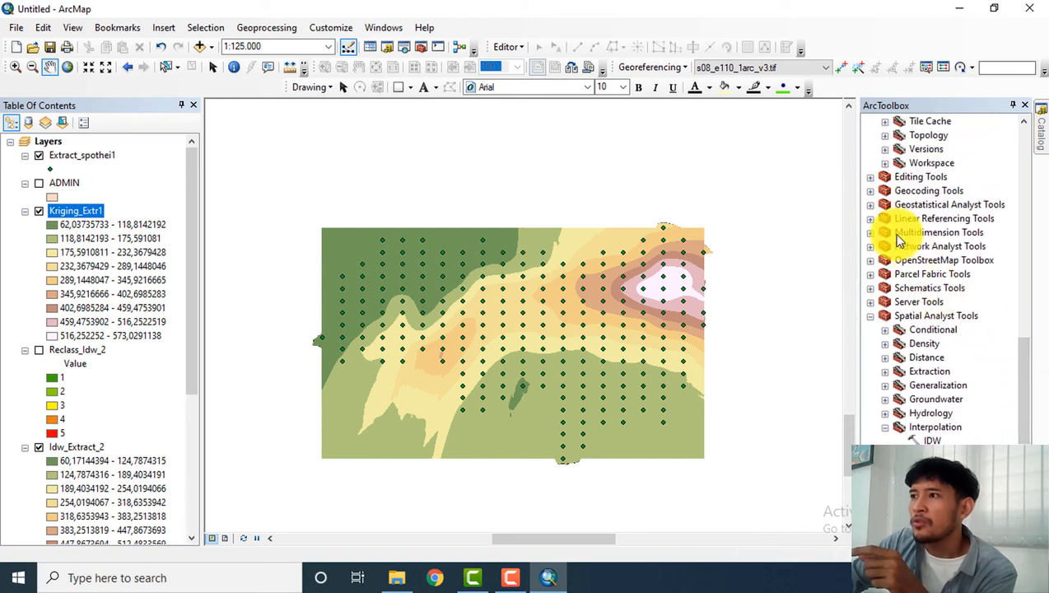
scroll(888, 229, "up", 5)
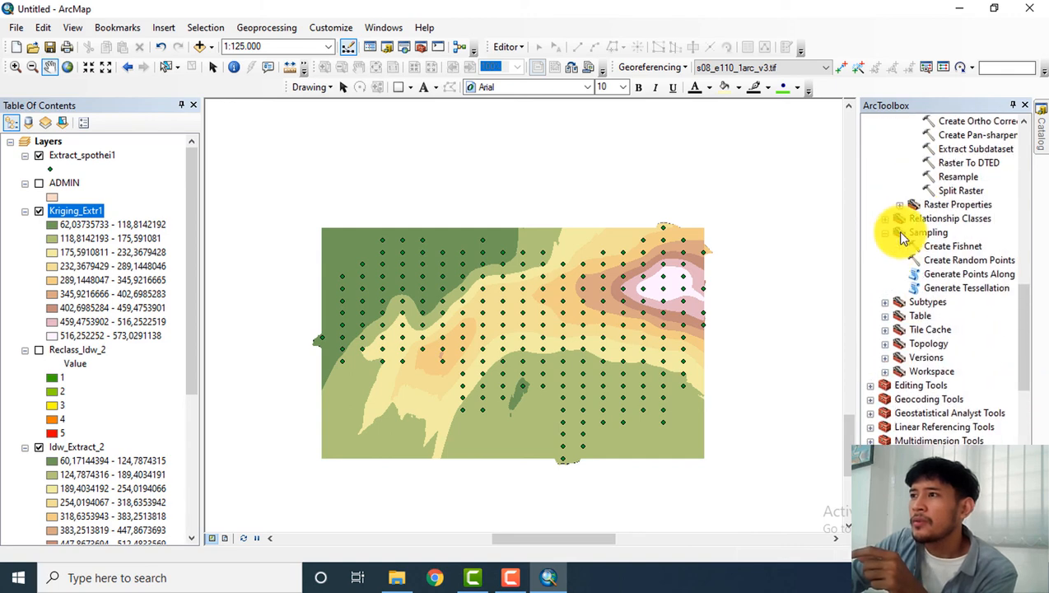
scroll(954, 257, "up", 2)
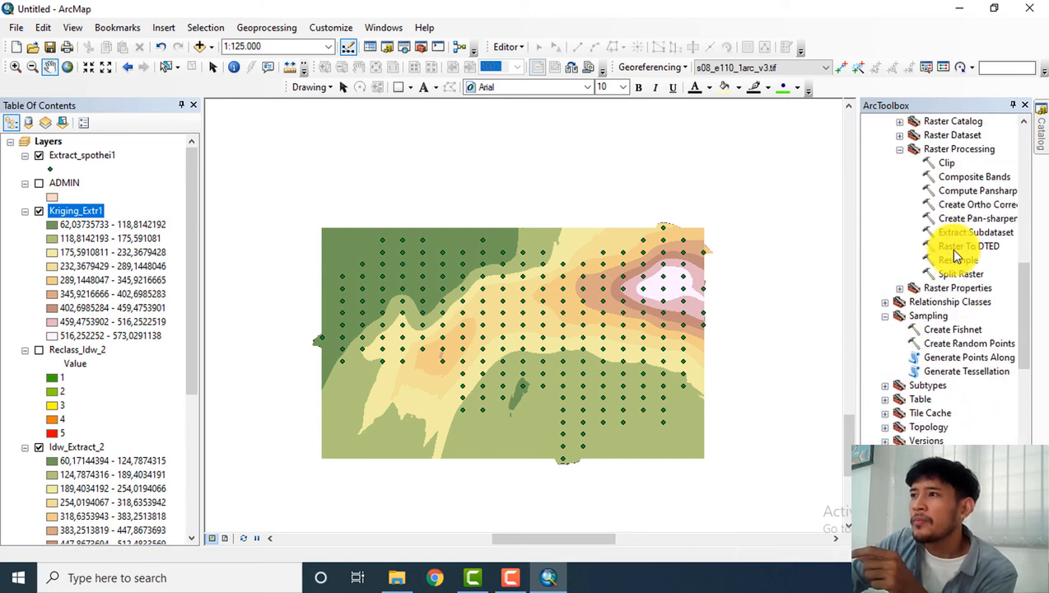
double_click(949, 164)
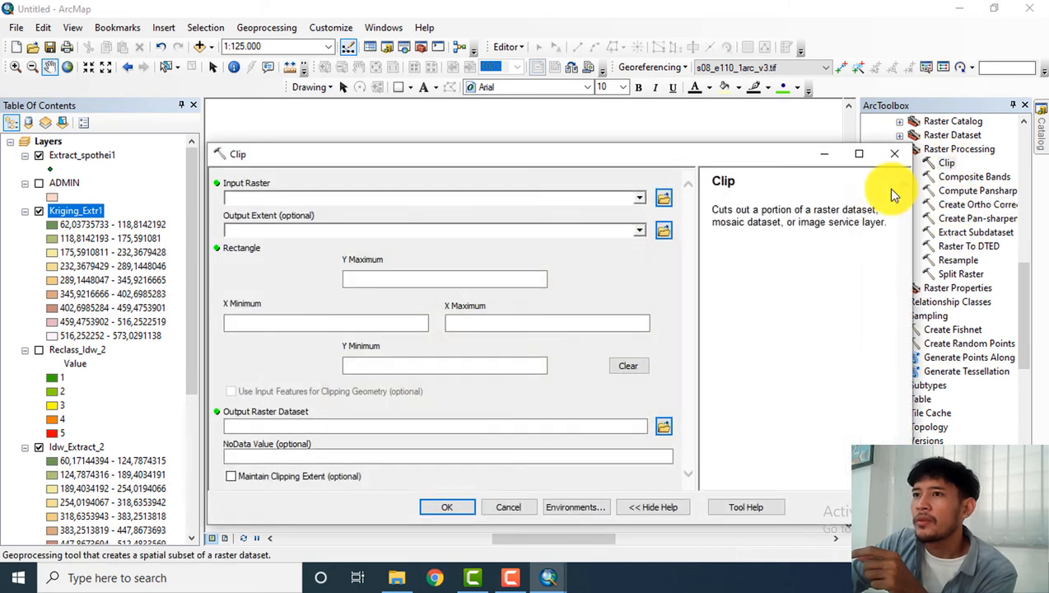
left_click(641, 199)
left_click(284, 213)
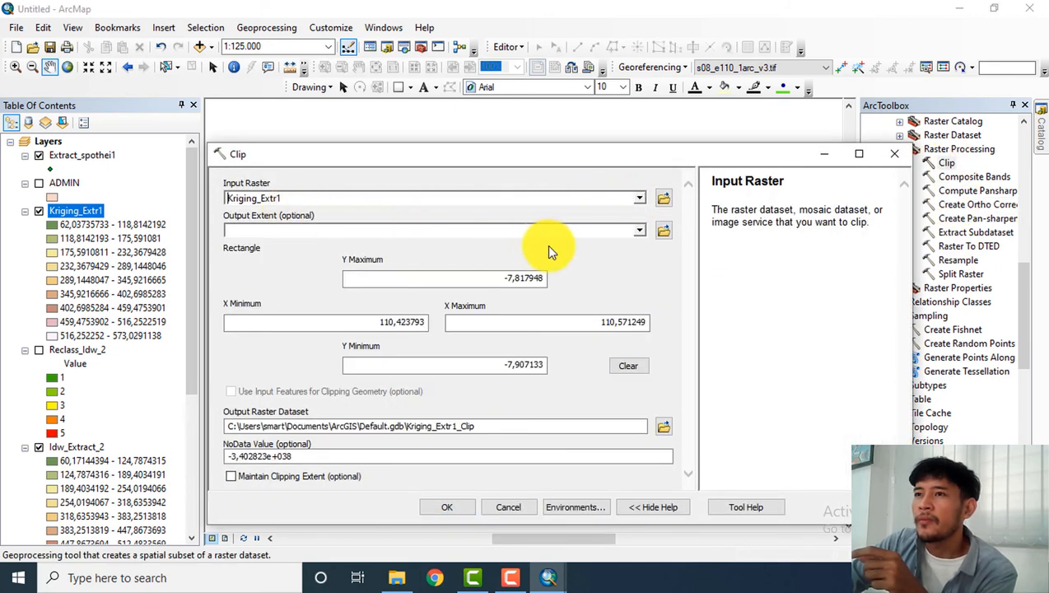
left_click(641, 230)
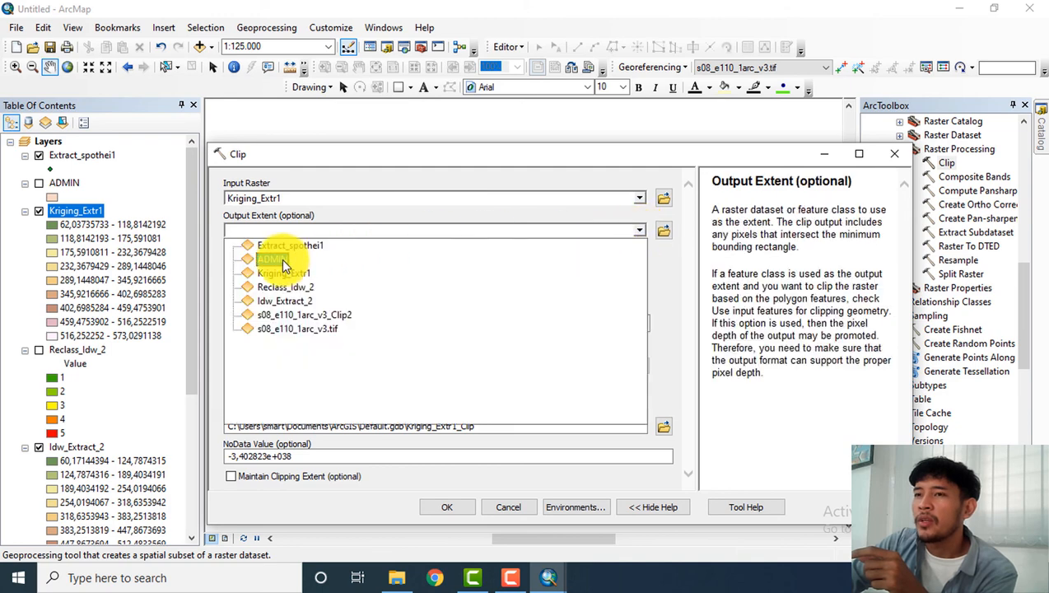
left_click(281, 258)
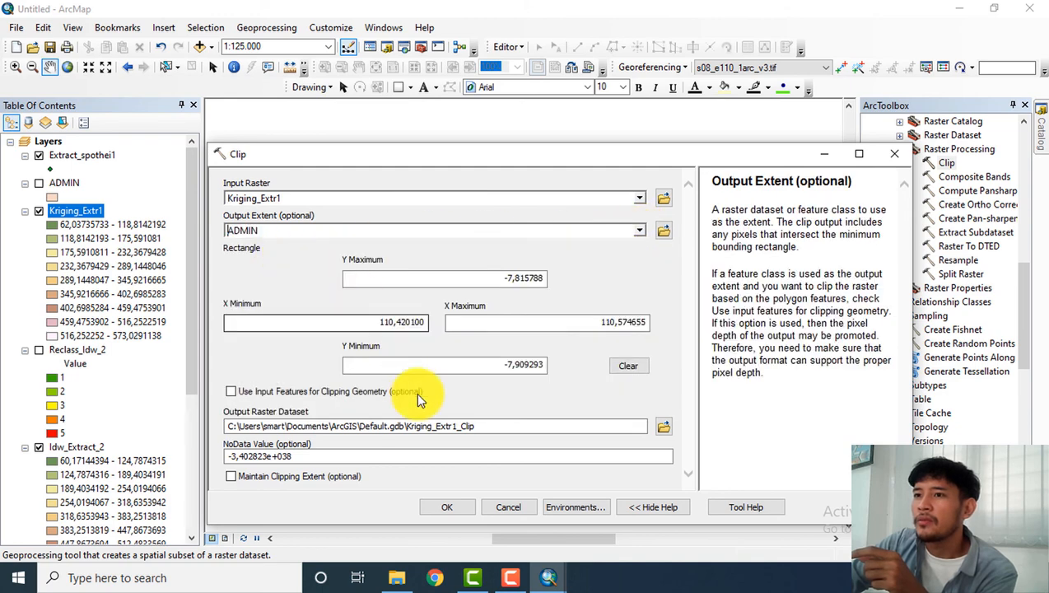
Run the clip using input features for clipping geometry and maintaining the clipping extent, and hide the unclipped Kriging_Extr1 layer.
left_click(232, 392)
left_click(231, 478)
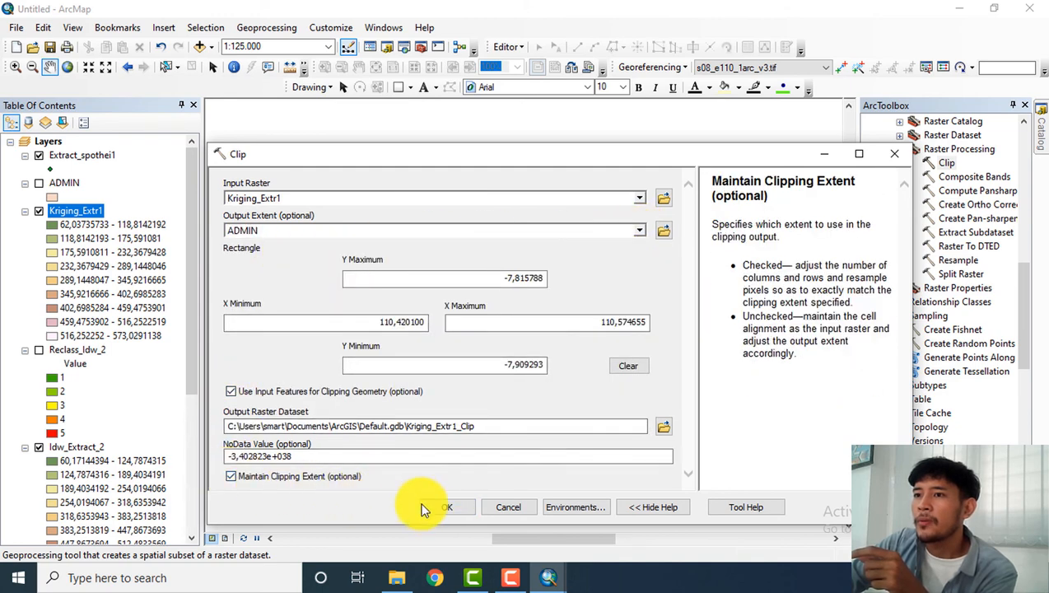
left_click(446, 507)
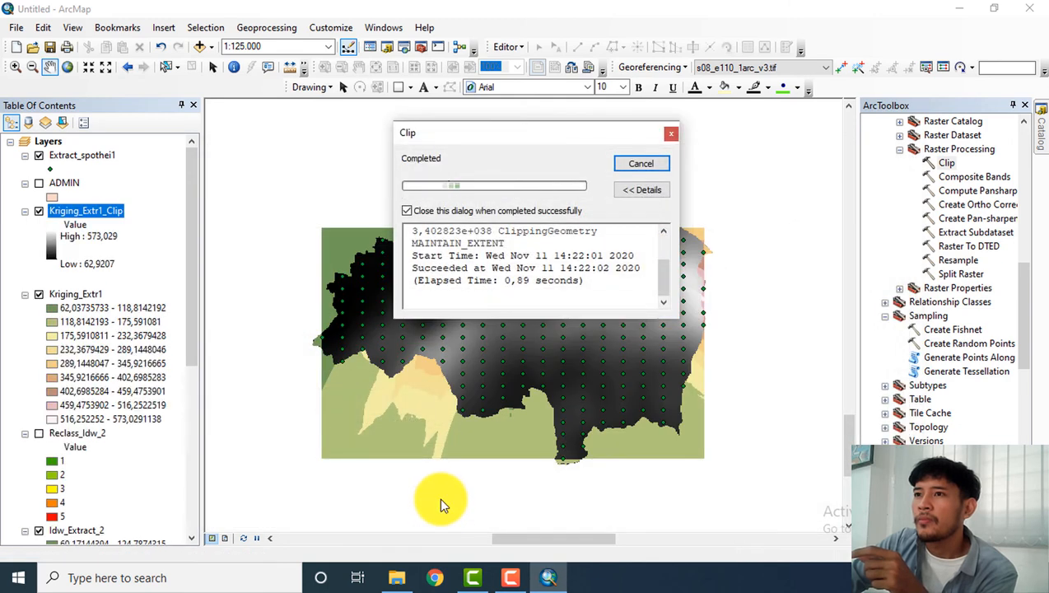
left_click(39, 294)
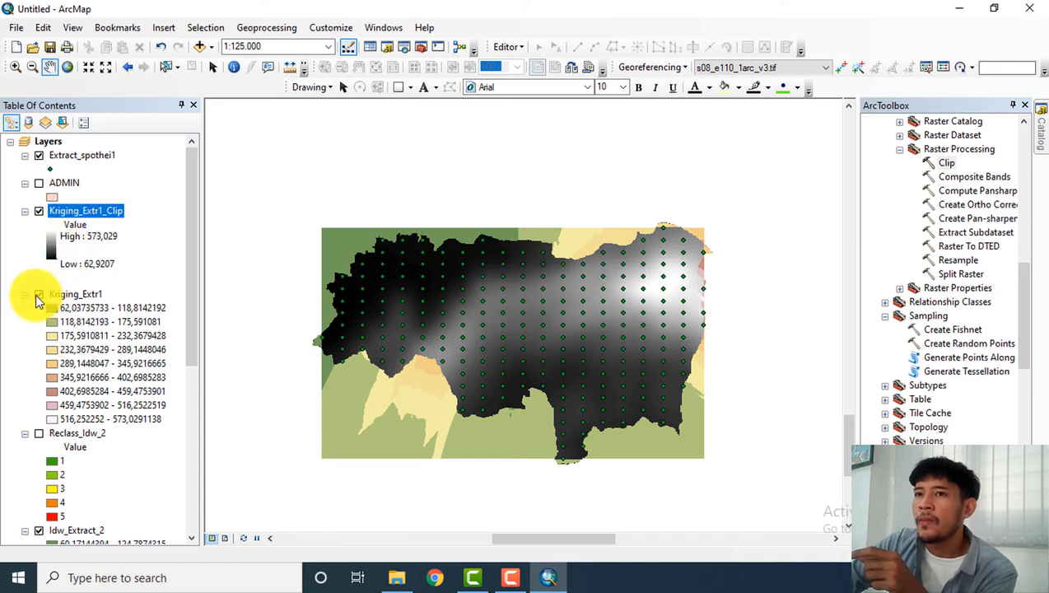
left_click(38, 294)
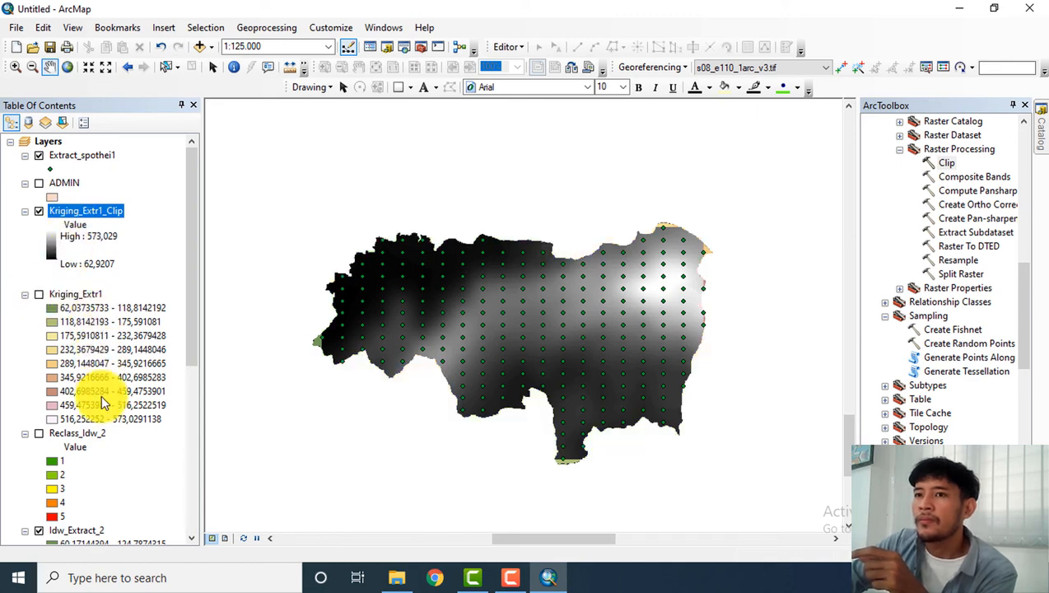
Hide the Idw_Extract_2 layer so only the clipped Kriging surface displays beneath the spot height points.
scroll(98, 392, "down", 2)
left_click(39, 449)
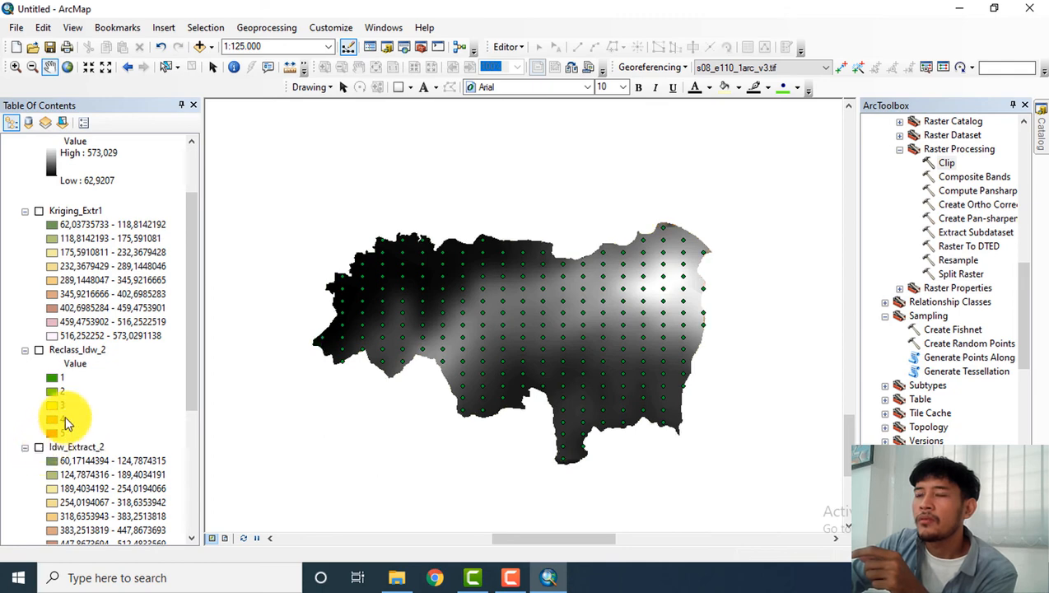
scroll(90, 190, "up", 3)
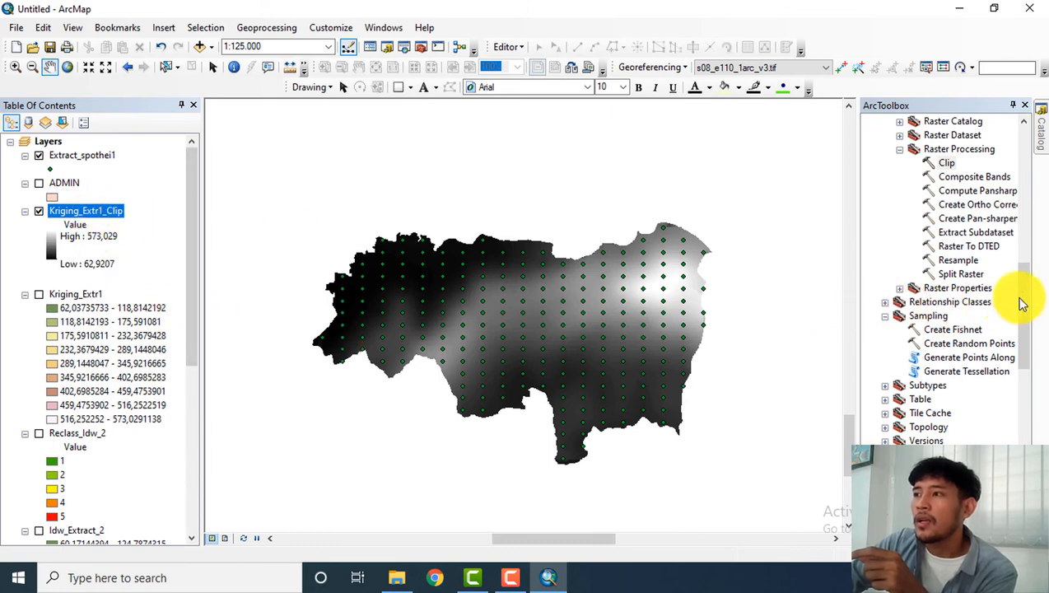
Start the Spatial Analyst Reclassify tool with Kriging_Extr1_Clip as the input raster.
left_click_drag(1030, 298, 968, 434)
left_click(946, 427)
double_click(949, 428)
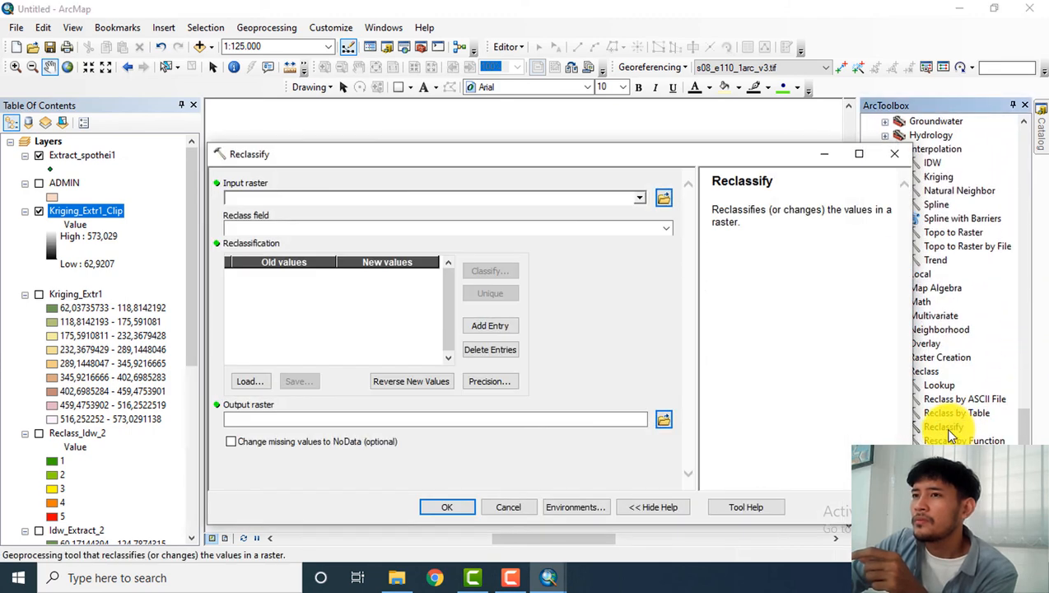
left_click(638, 200)
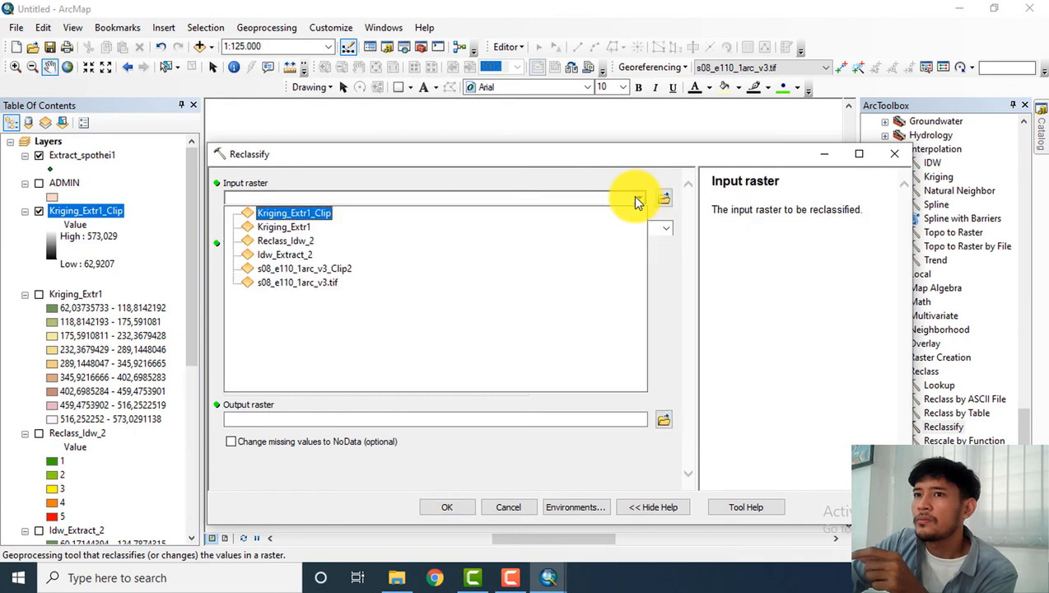
left_click(314, 212)
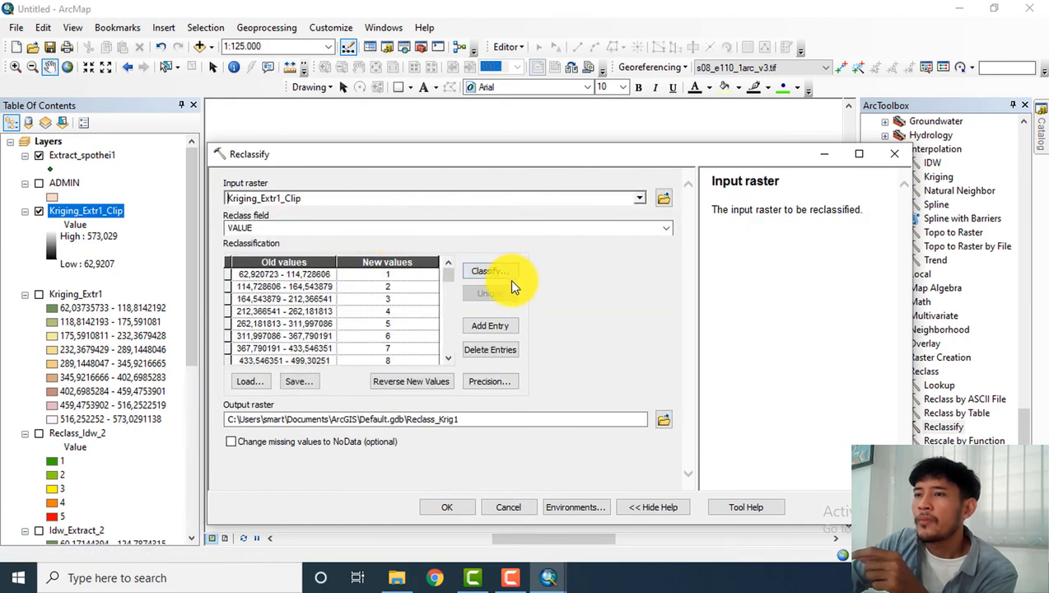
Set the classification to 5 natural breaks (Jenks) classes and run the reclassification to the default output raster Reclass_Krig1.
left_click(485, 271)
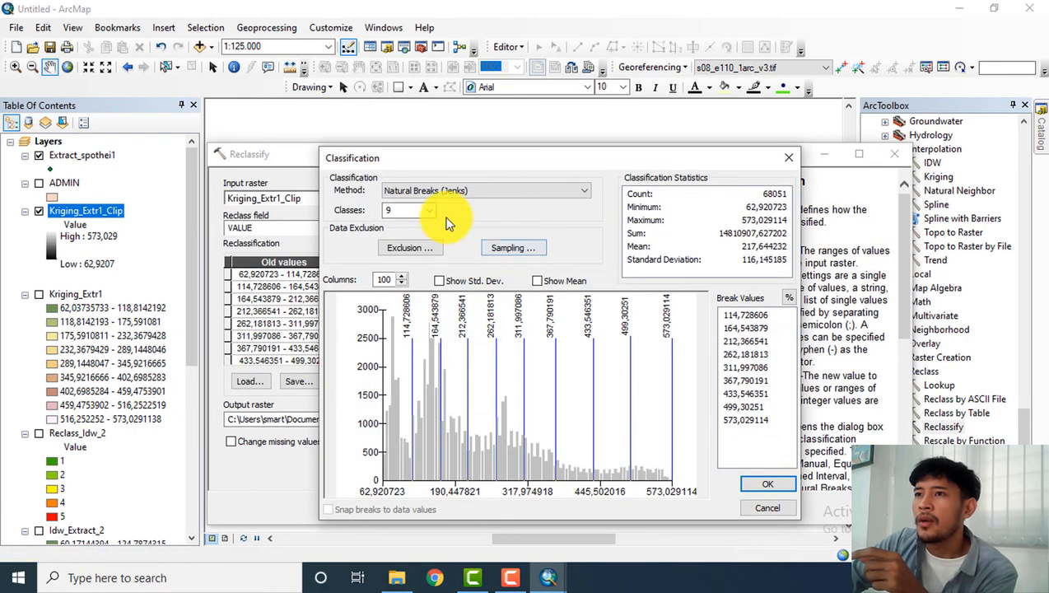
left_click(428, 211)
left_click(395, 246)
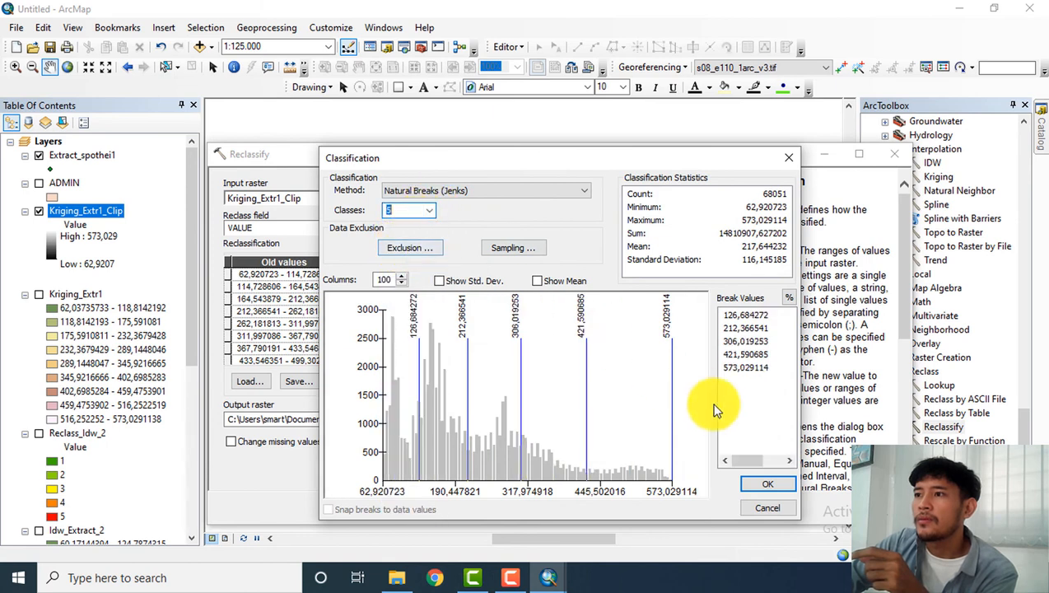
left_click(766, 486)
left_click(466, 510)
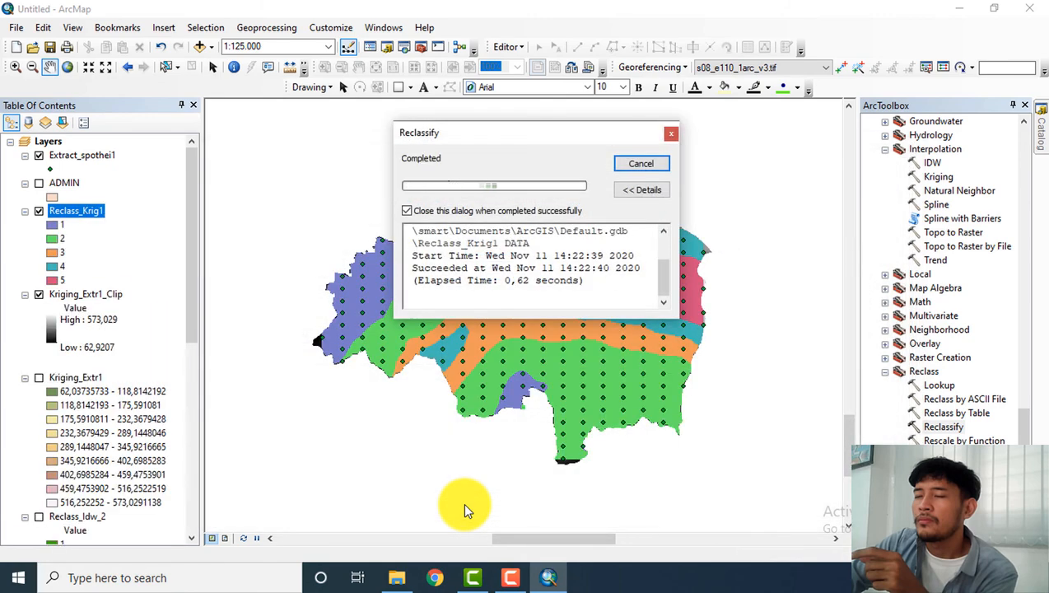
Apply the green-yellow-red color scheme to the Reclass_Krig1 classes and hide the Kriging_Extr1_Clip layer.
right_click(81, 214)
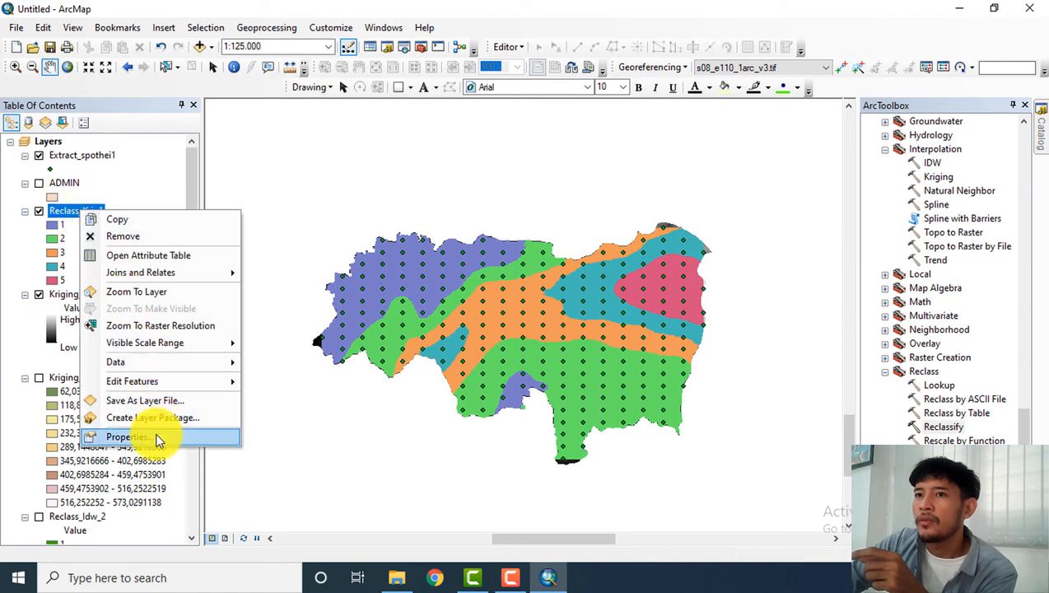
left_click(155, 433)
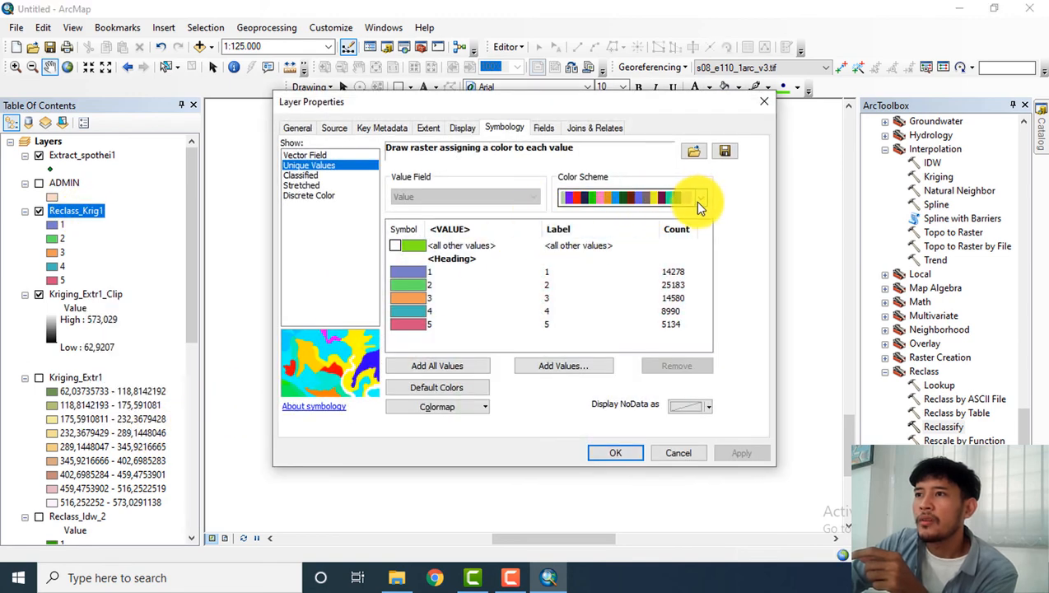
left_click(699, 201)
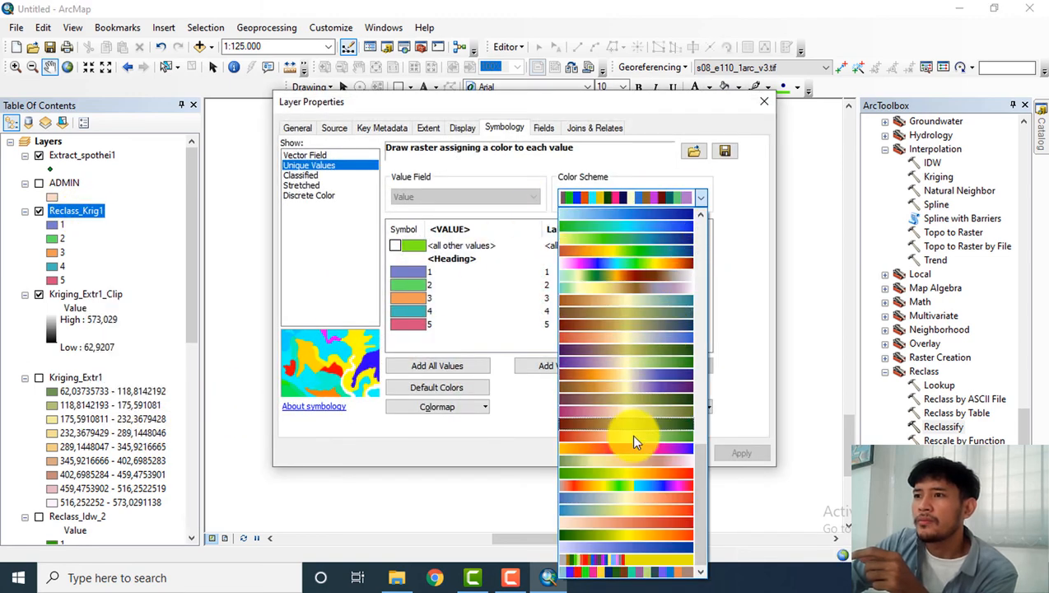
left_click(633, 473)
left_click(609, 453)
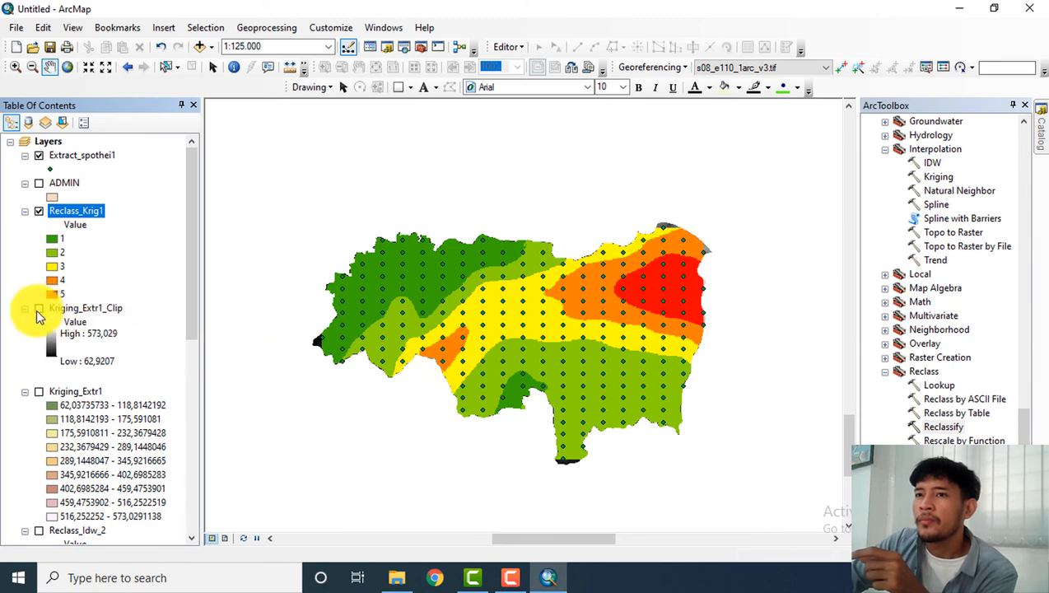
scroll(83, 313, "down", 9)
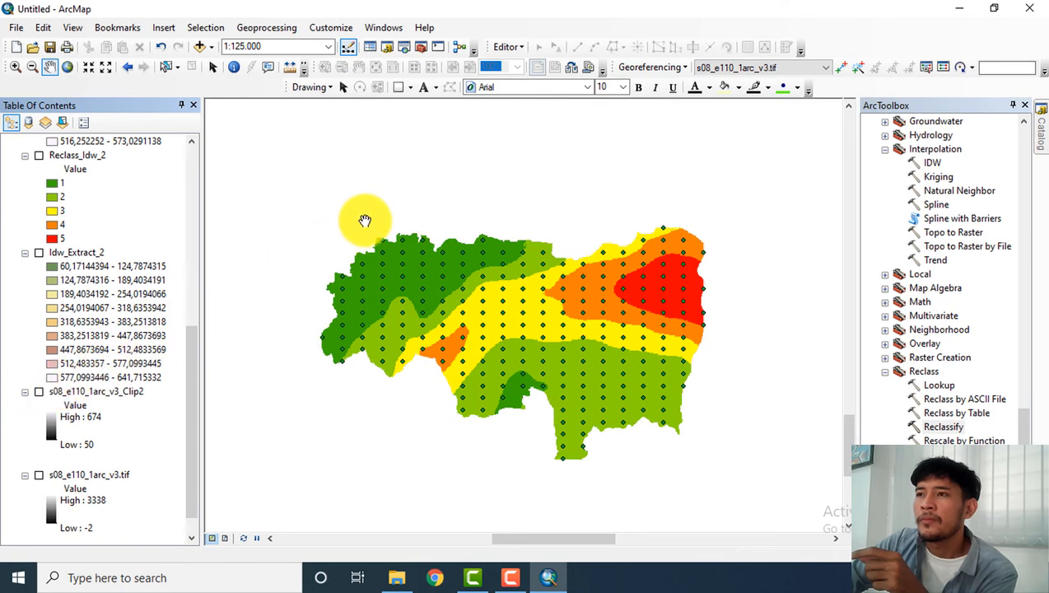
Compare the Reclass_Krig1 map with Reclass_Idw_2 by repeatedly showing and hiding the Reclass_Idw_2 layer, examining the area's edges.
scroll(368, 224, "up", 2)
scroll(368, 224, "down", 3)
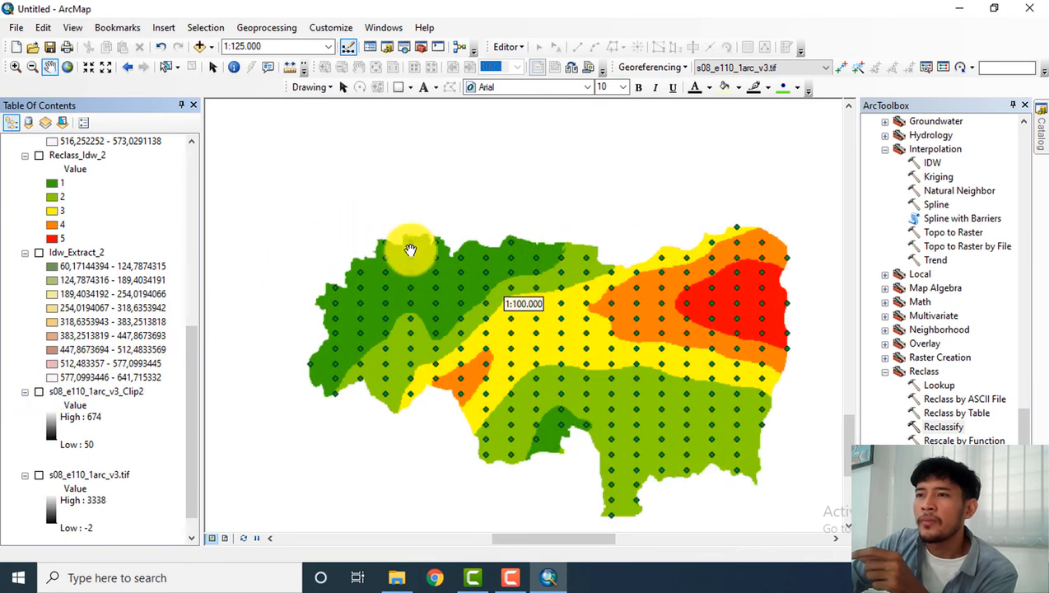
scroll(461, 255, "down", 1)
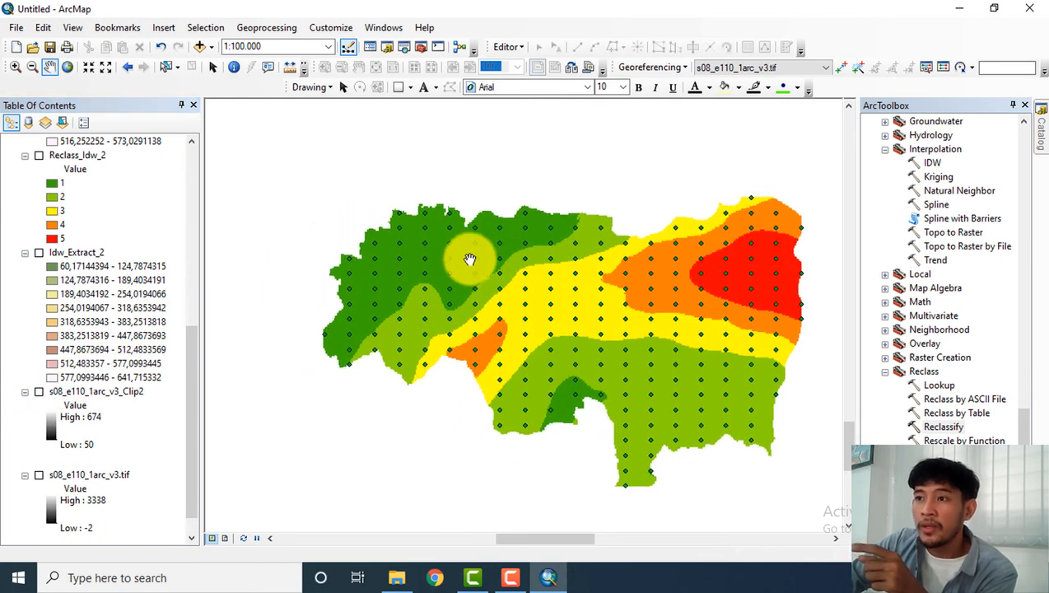
scroll(446, 260, "up", 1)
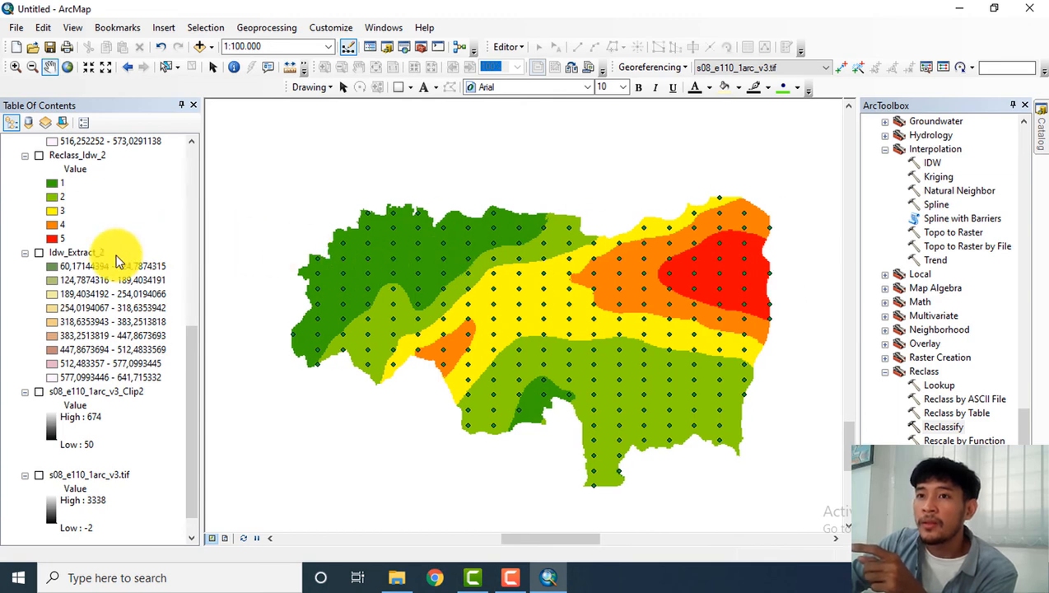
left_click_drag(199, 327, 203, 228)
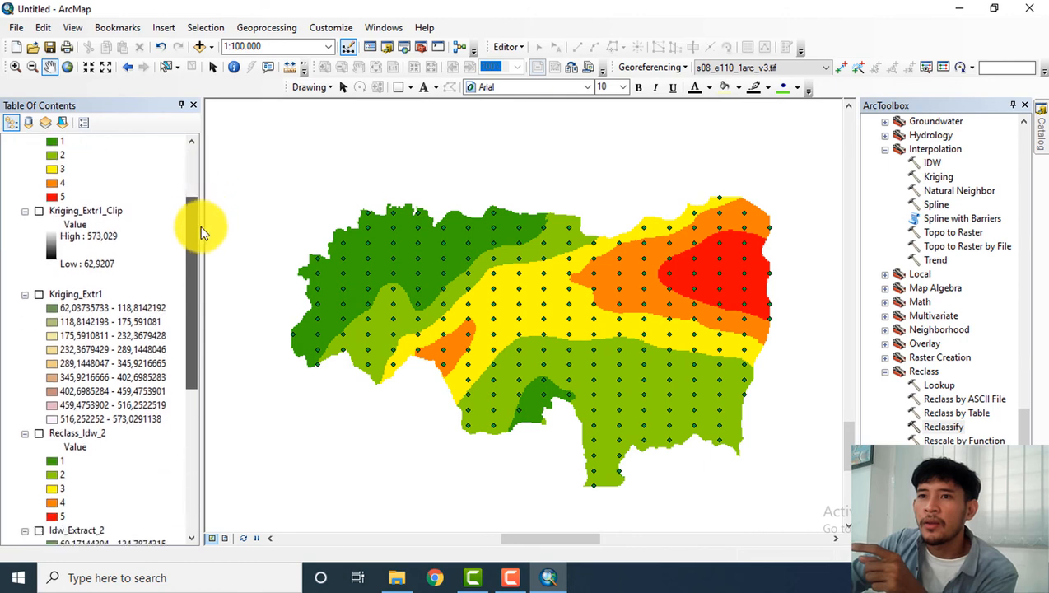
left_click(39, 435)
left_click(39, 435)
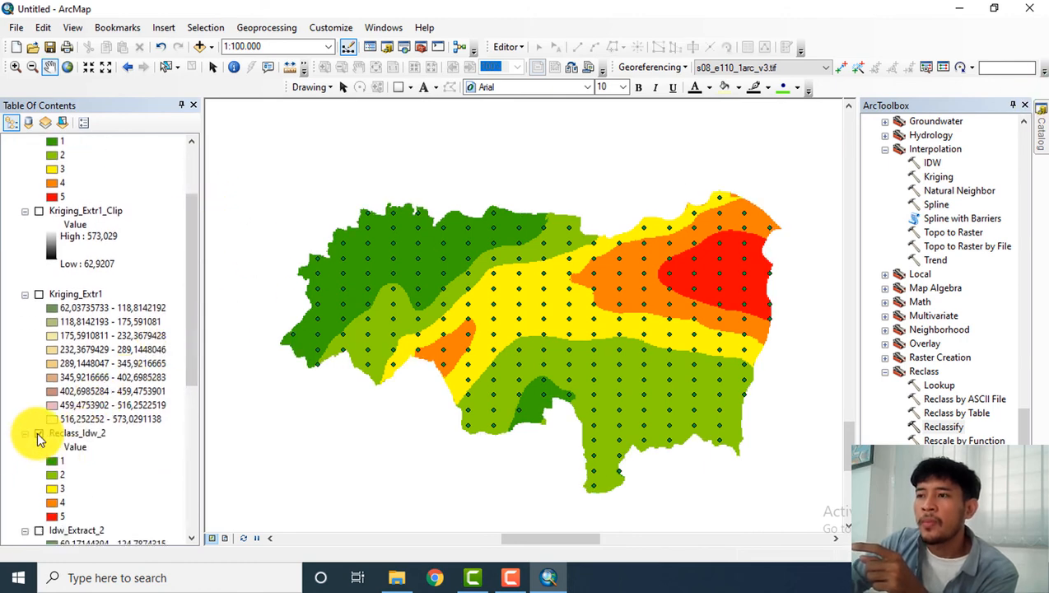
left_click(39, 435)
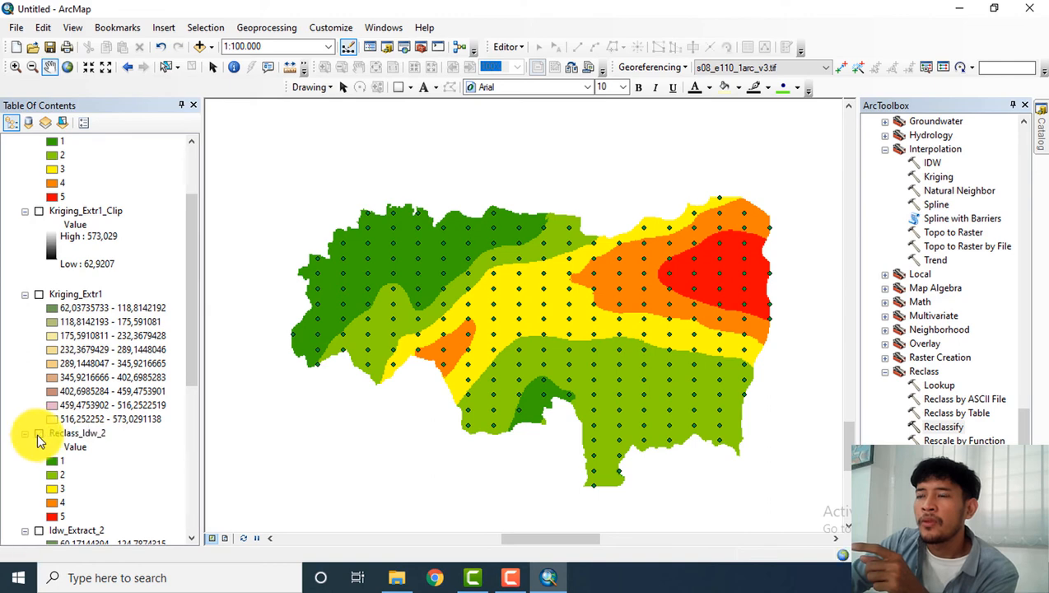
left_click(38, 434)
left_click(38, 434)
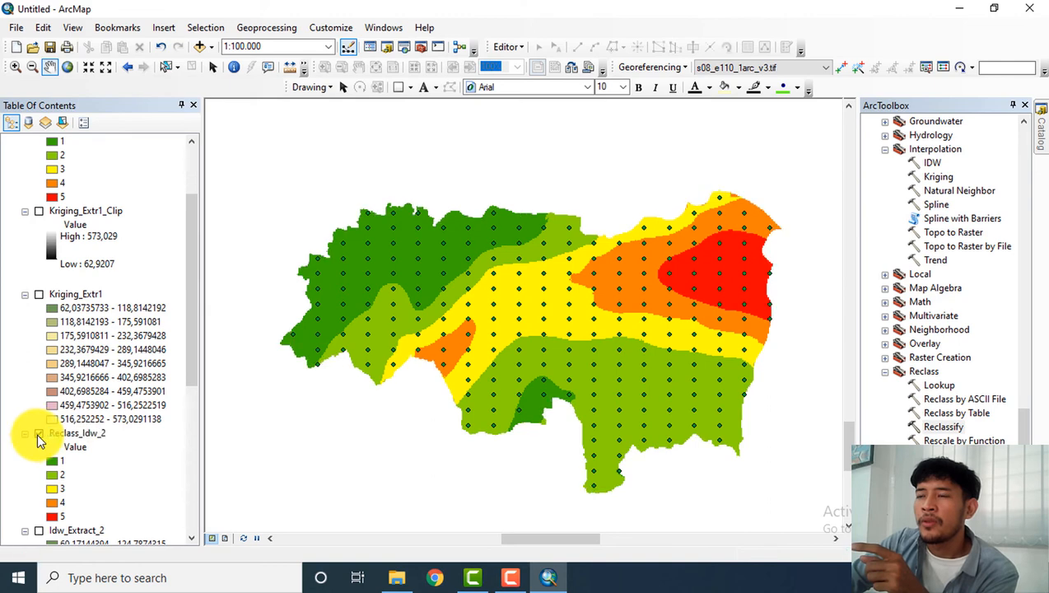
left_click(38, 434)
left_click(38, 434)
left_click(38, 435)
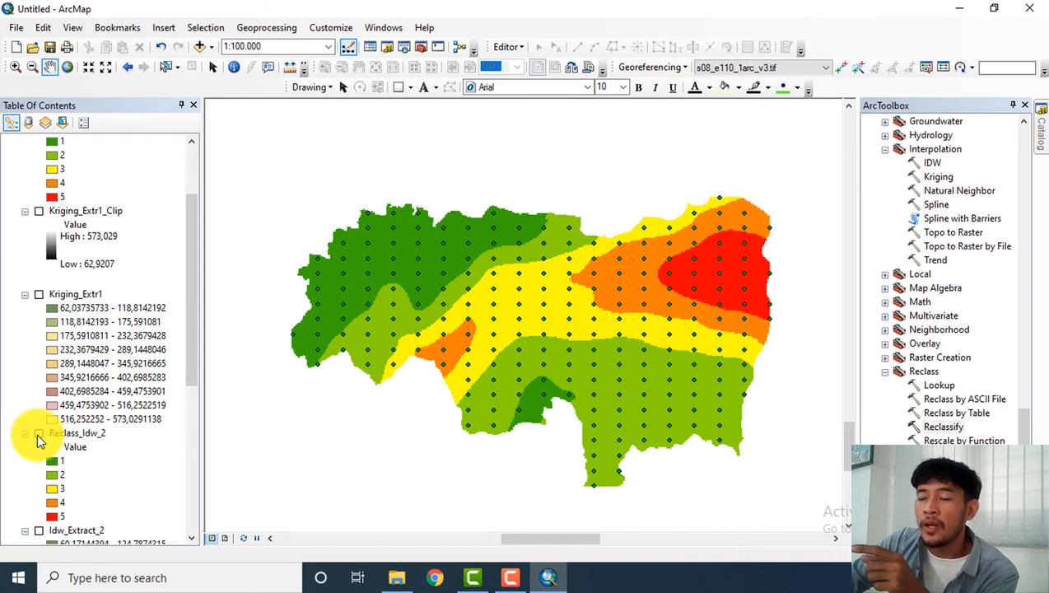
left_click(38, 434)
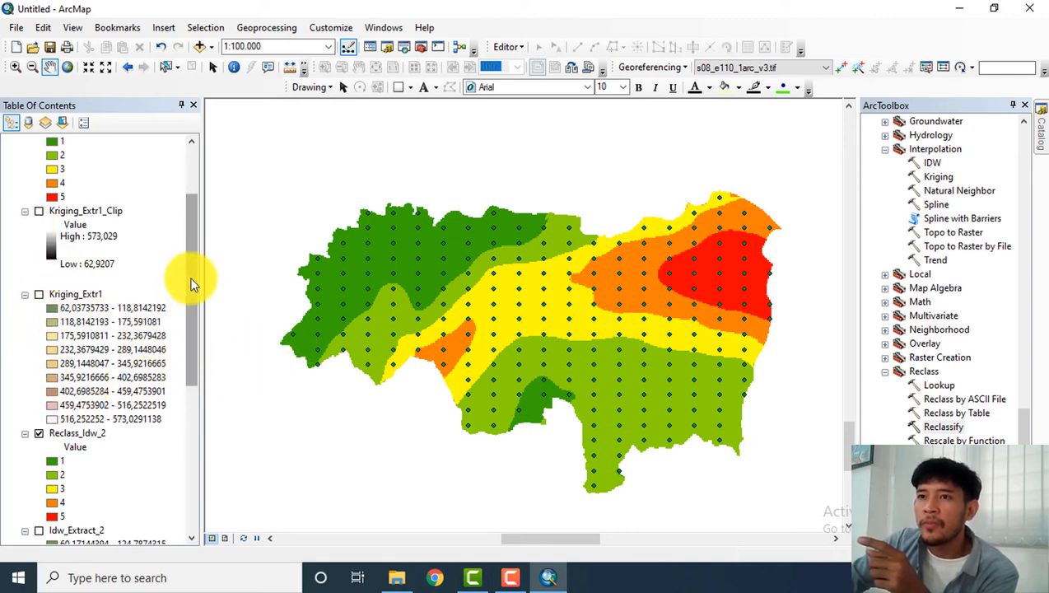
left_click_drag(192, 281, 190, 331)
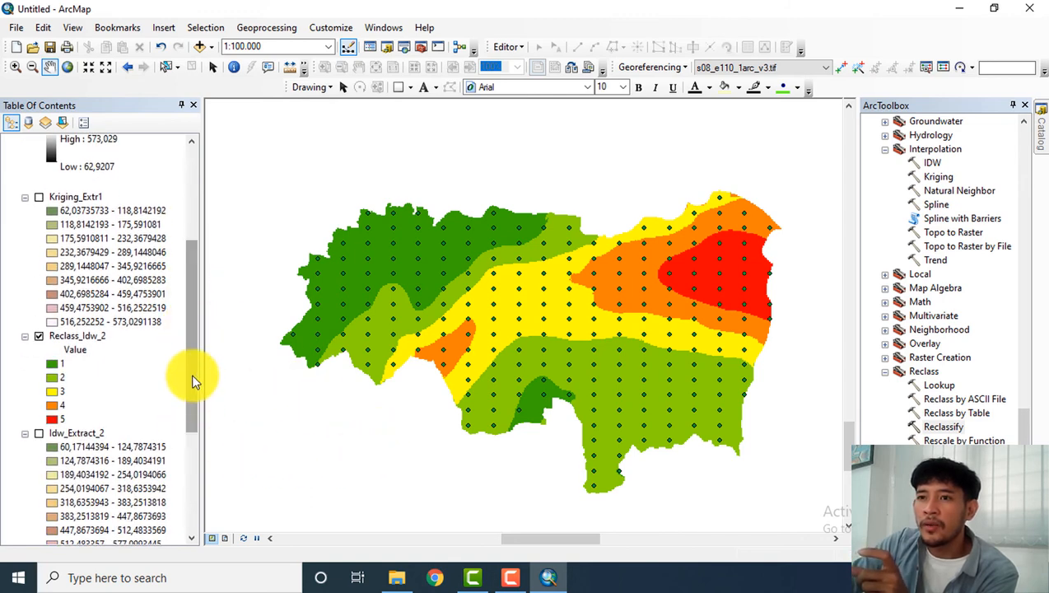
left_click_drag(196, 375, 186, 405)
left_click(38, 266)
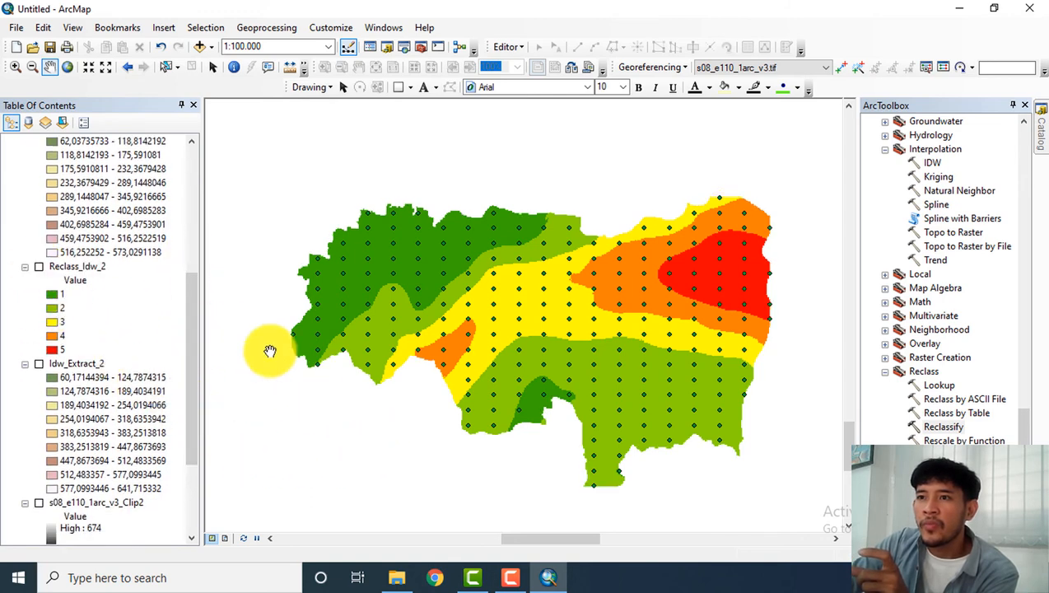
left_click(39, 268)
left_click(39, 268)
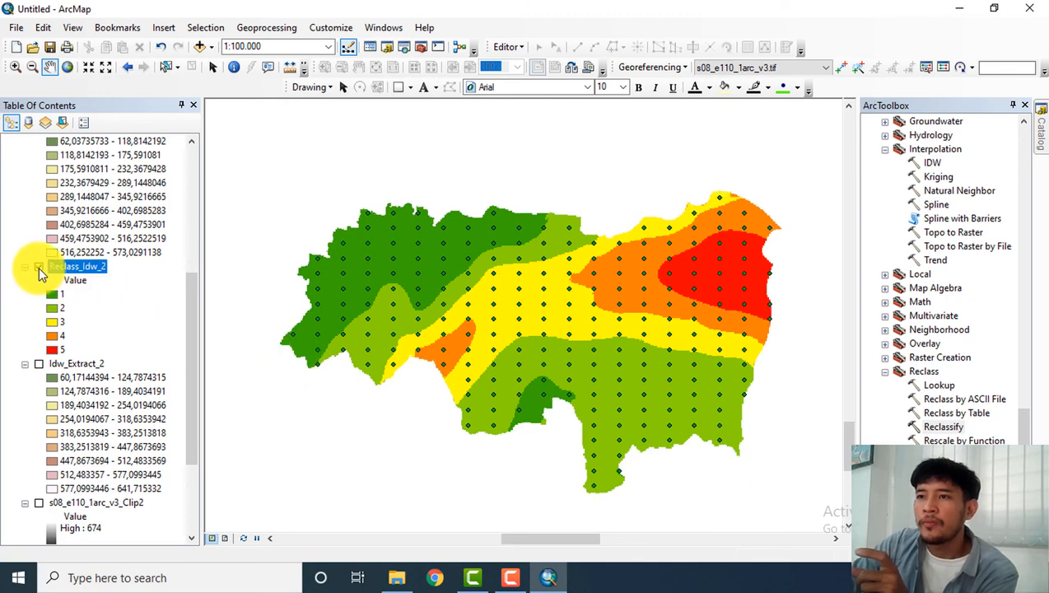
left_click(39, 268)
left_click(38, 268)
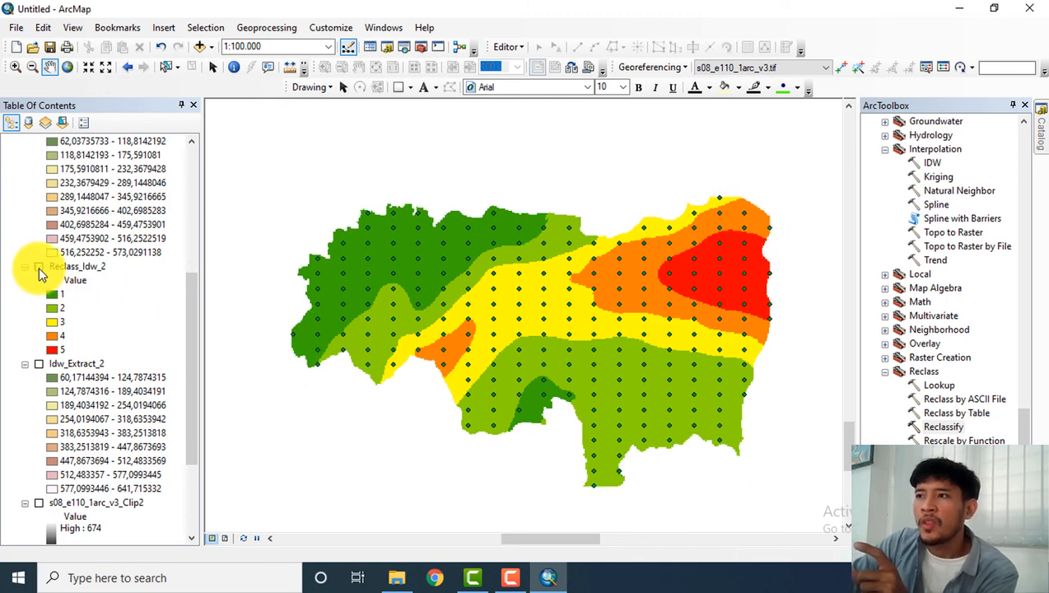
left_click(39, 267)
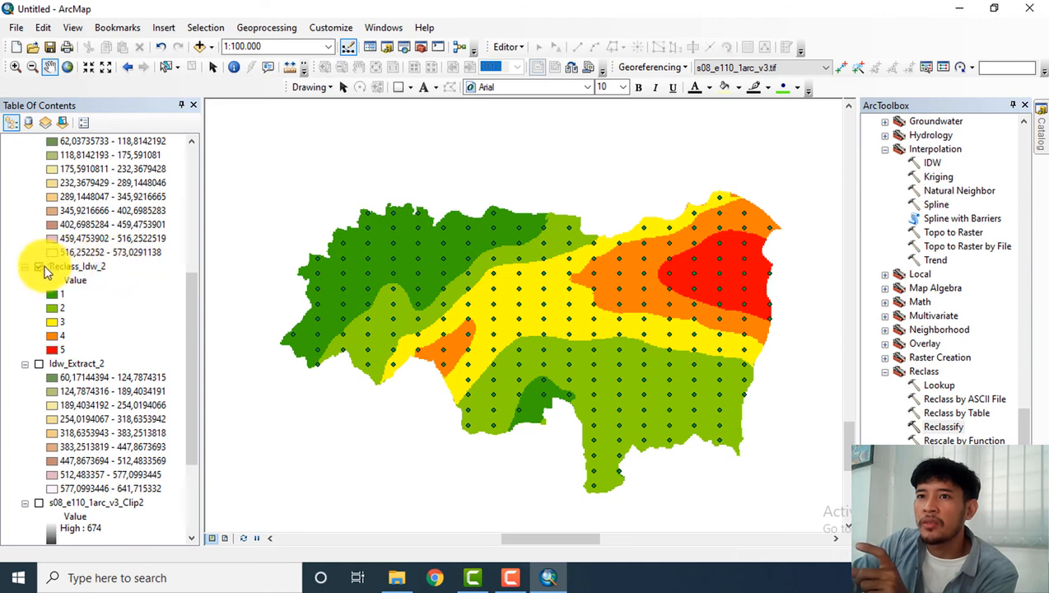
left_click(35, 264)
left_click(35, 264)
Hide the Extract_spothei1 points and show the Kriging_Extr1_Clip layer beneath Reclass_Krig1.
left_click_drag(189, 300, 189, 200)
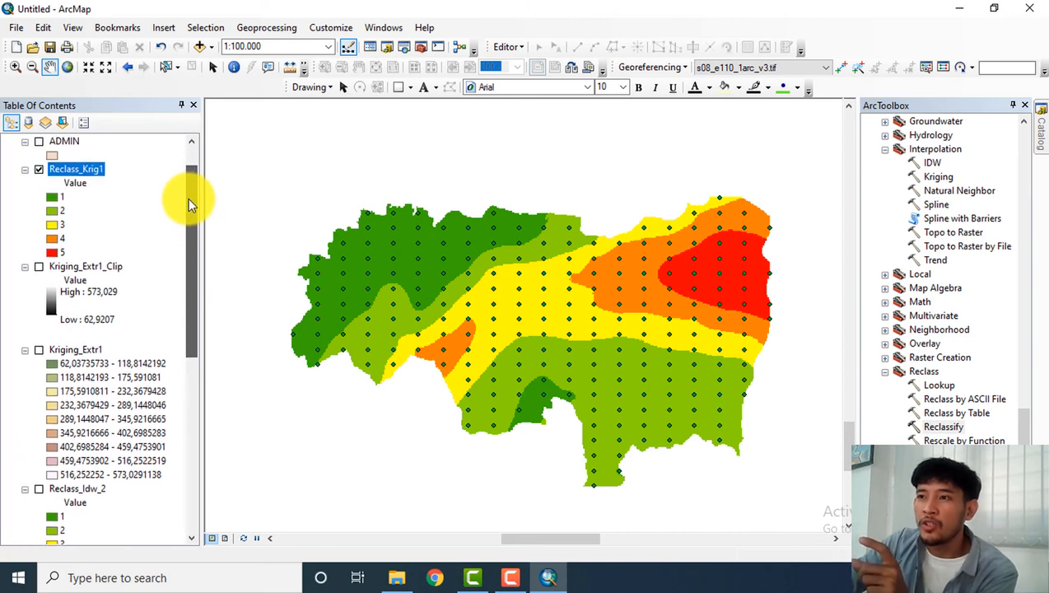
left_click_drag(189, 206, 180, 179)
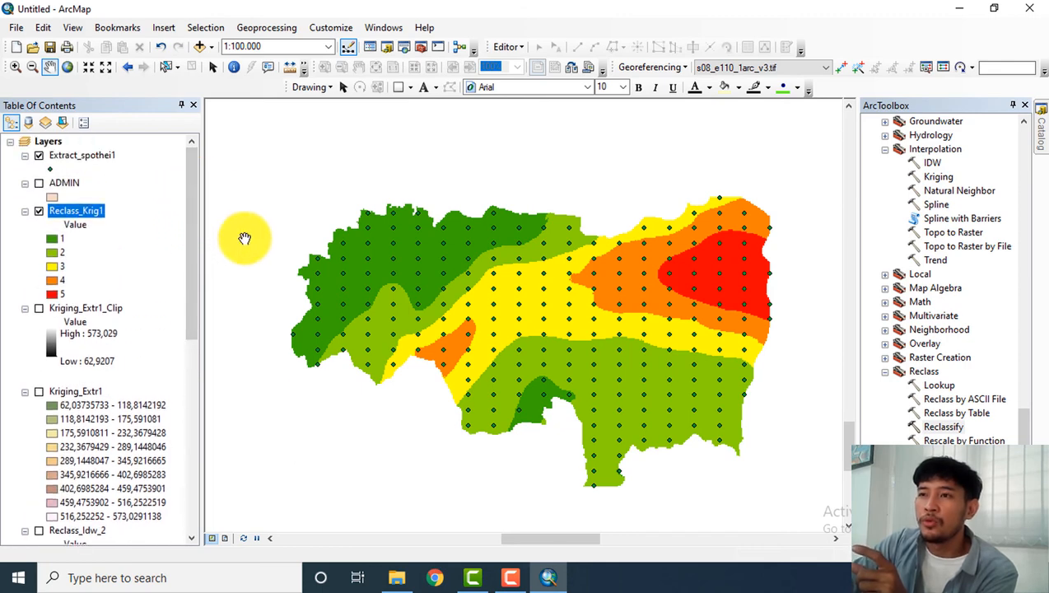
left_click(39, 156)
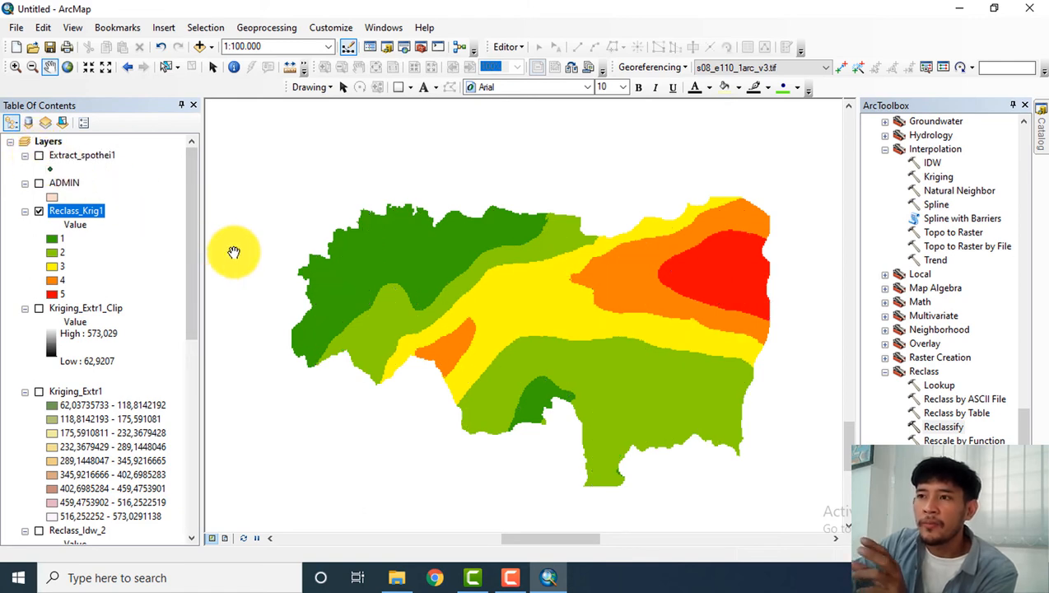
left_click_drag(192, 221, 172, 259)
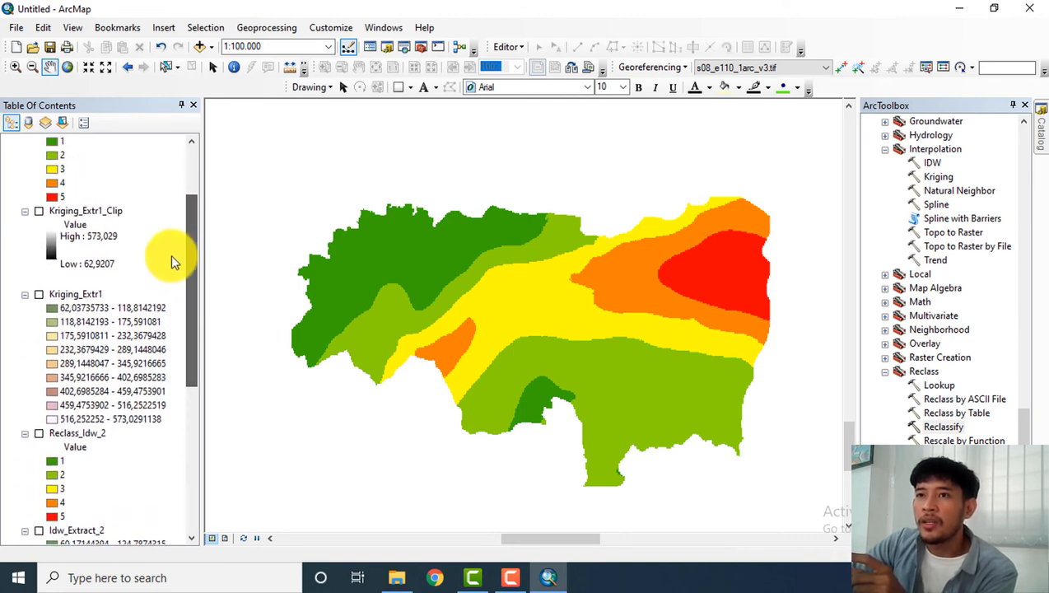
mouse_move(190, 221)
left_mouse_down()
mouse_move(193, 178)
mouse_move(192, 229)
left_mouse_up()
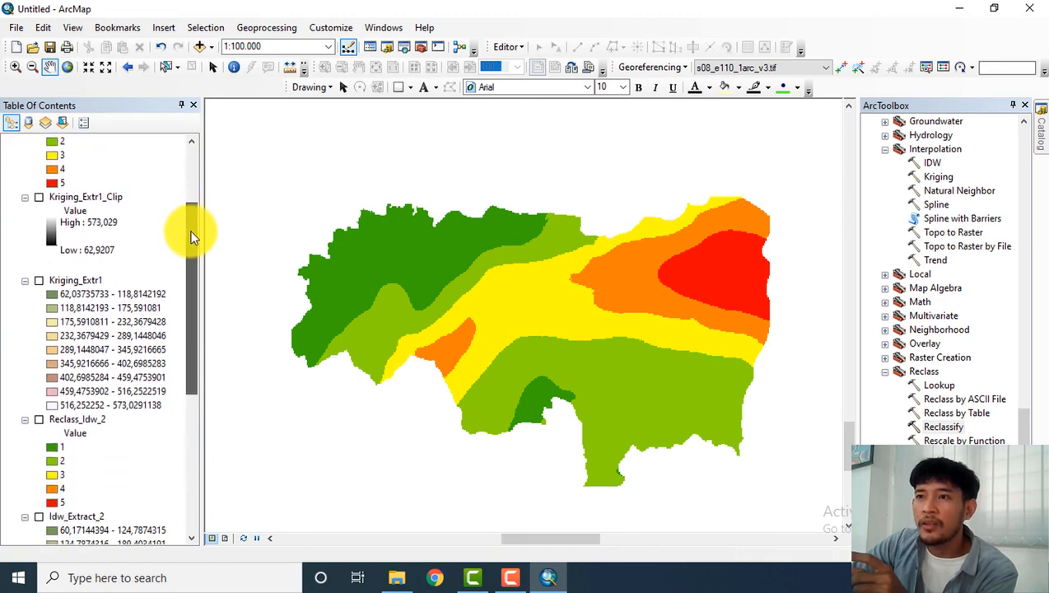
left_click(40, 197)
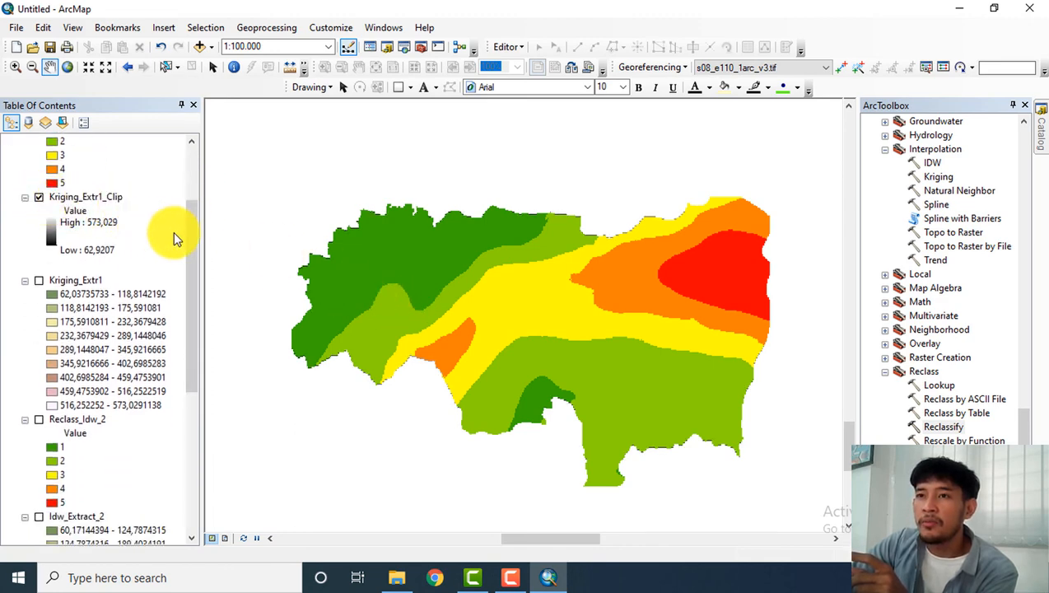
left_click_drag(192, 230, 192, 206)
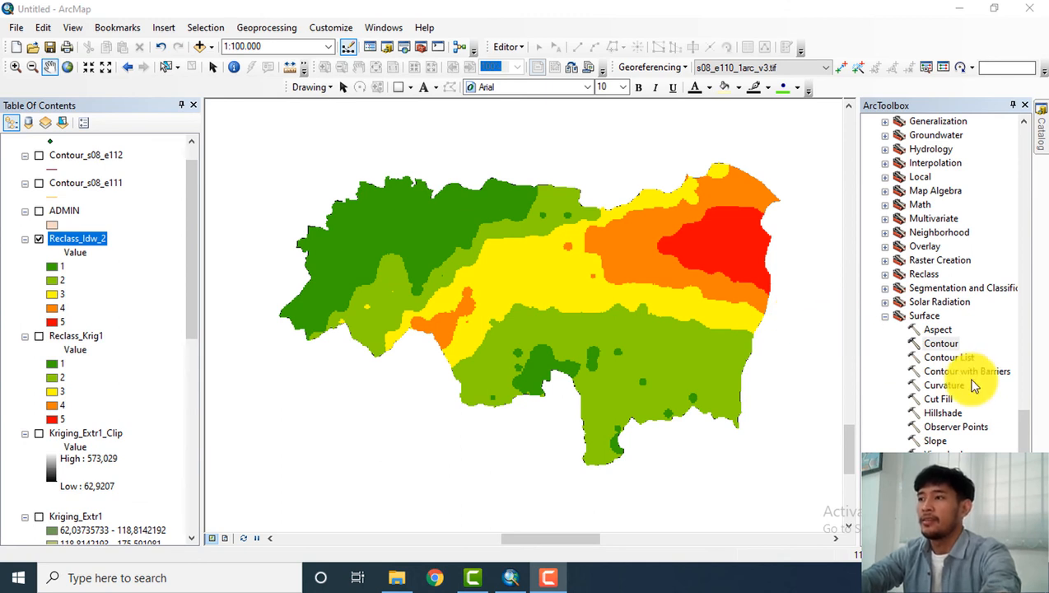
Run the Contour tool on s08_e110_1arc_v3_Clip2, writing the contour lines to the default output Contour_s08_e113.
left_click_drag(1022, 422, 1030, 386)
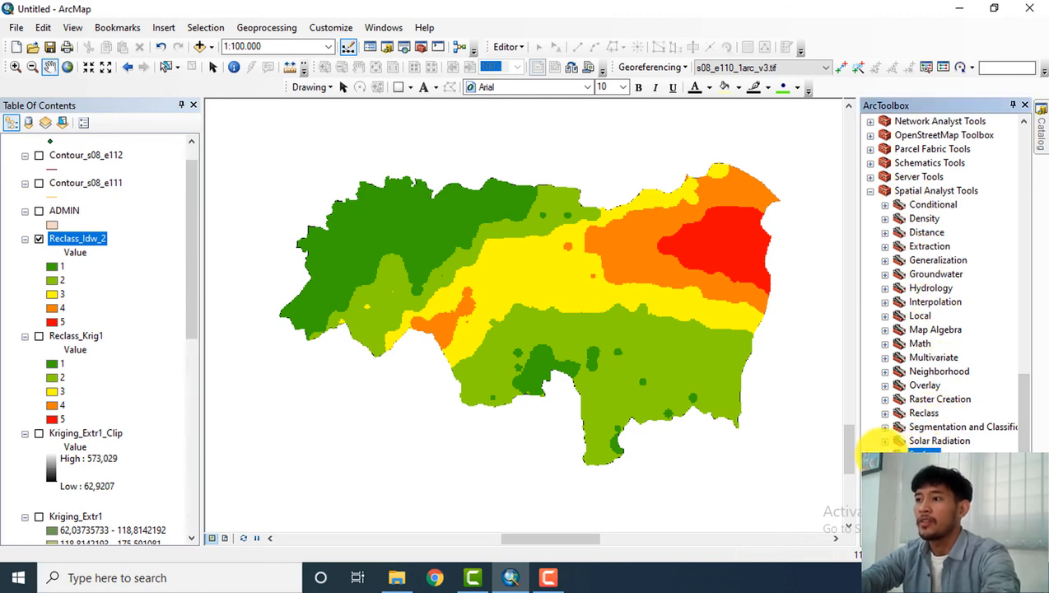
scroll(889, 443, "up", 1)
scroll(939, 329, "down", 3)
double_click(924, 358)
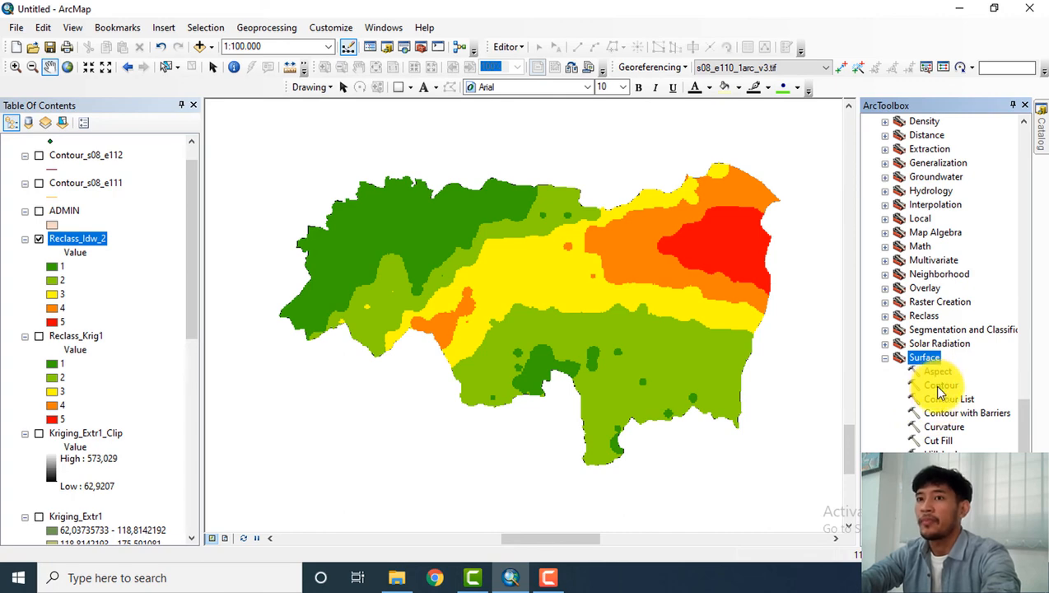
double_click(940, 385)
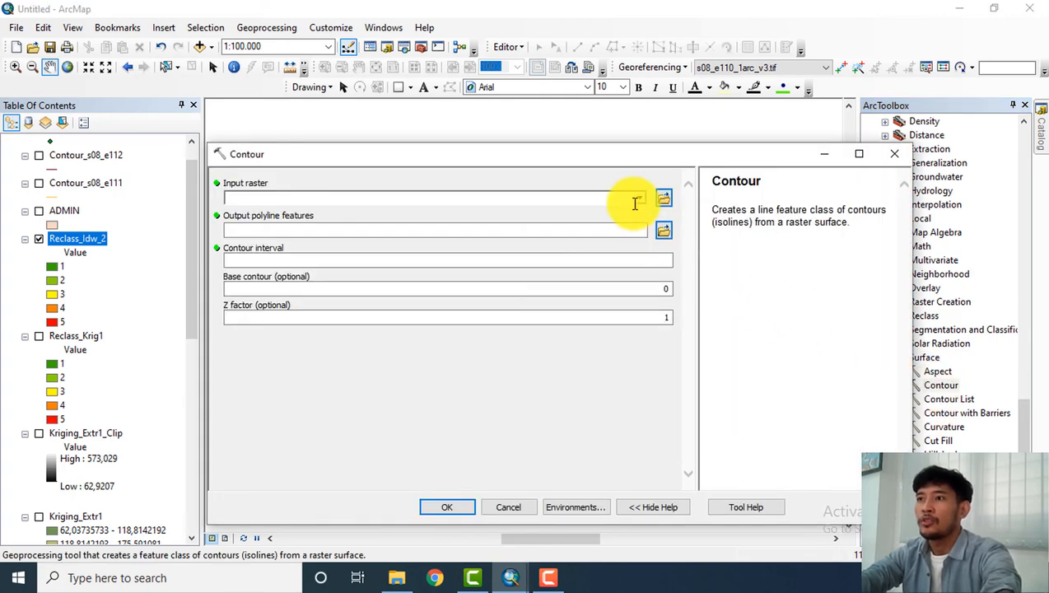
left_click(640, 199)
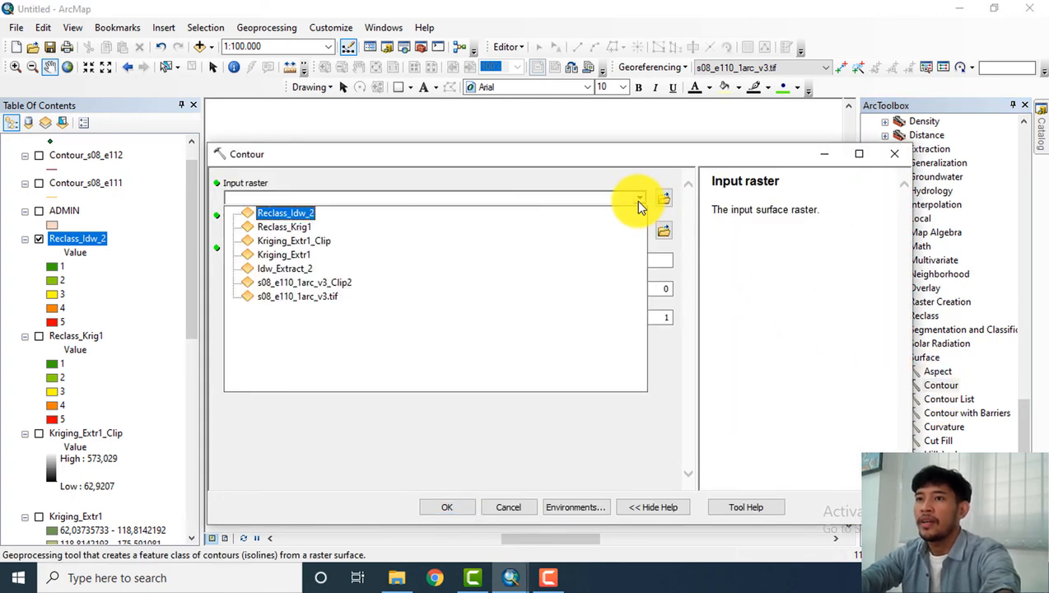
left_click(344, 285)
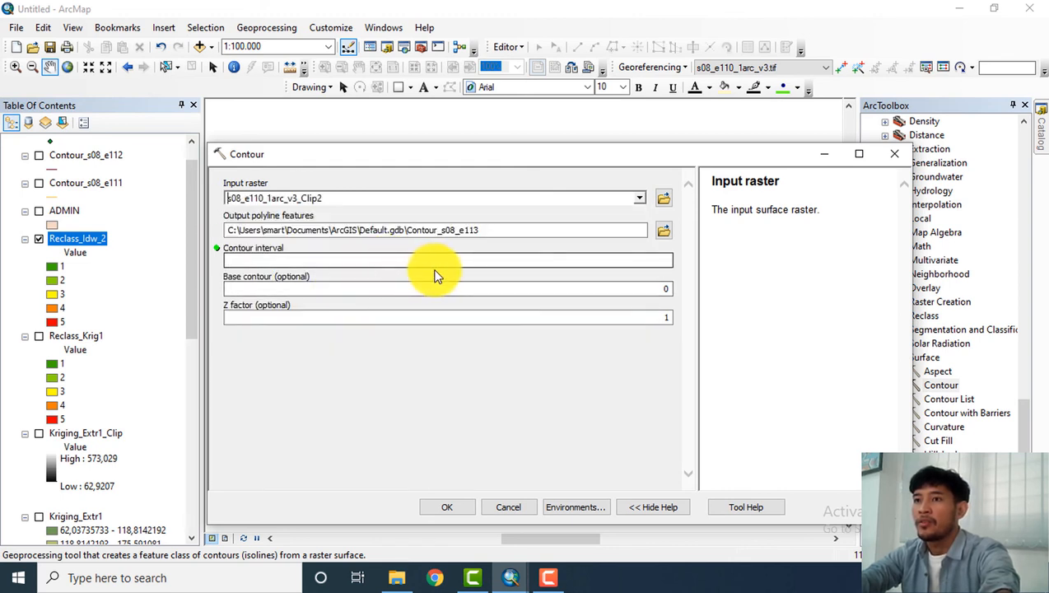
left_click(635, 259)
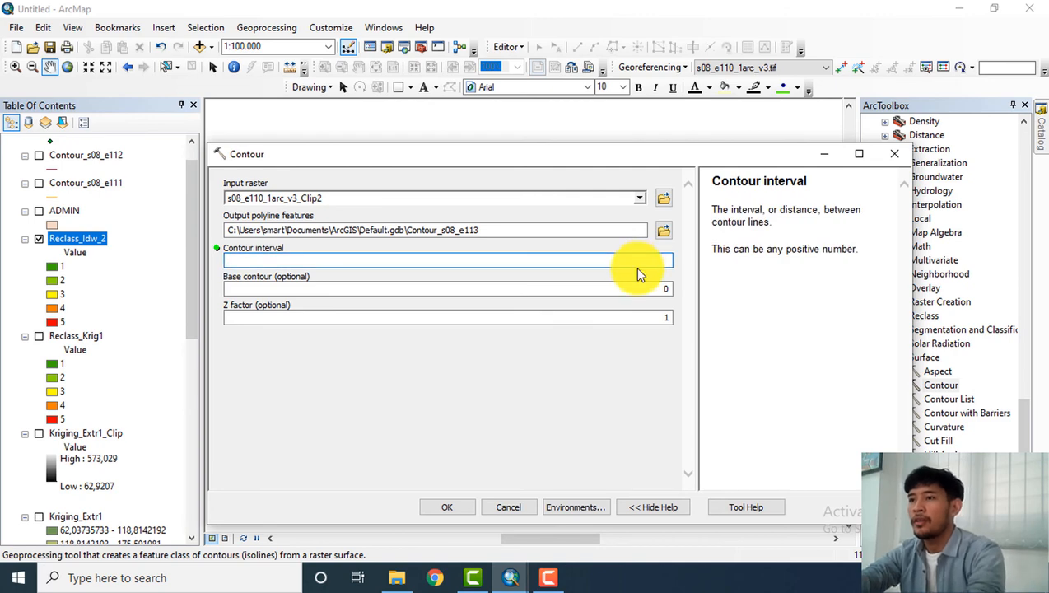
left_click(448, 506)
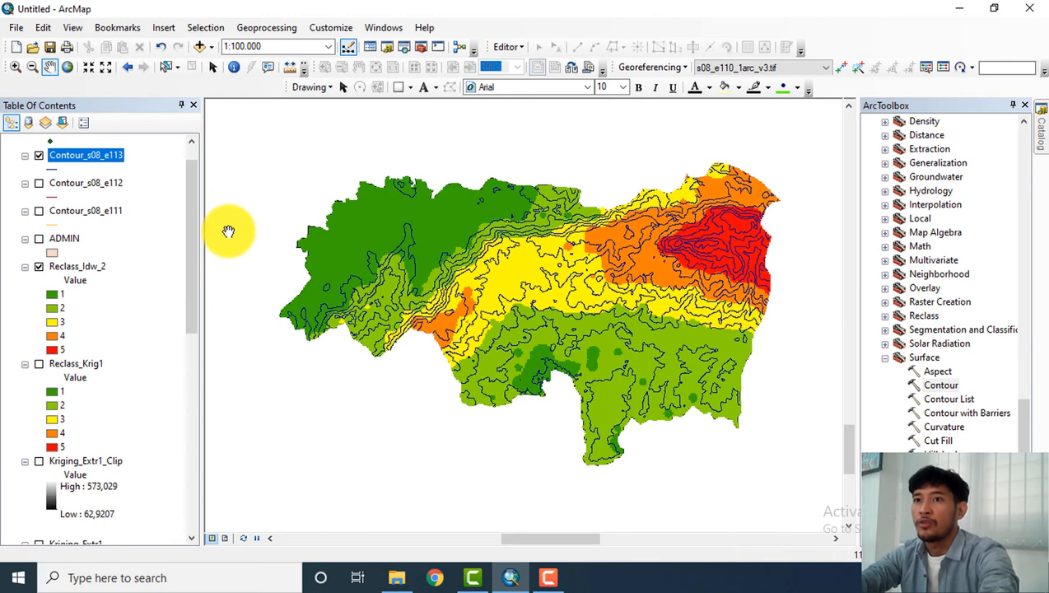
Start the Hillshade surface tool with s08_e110_1arc_v3_Clip2 as its input raster.
scroll(192, 190, "up", 1)
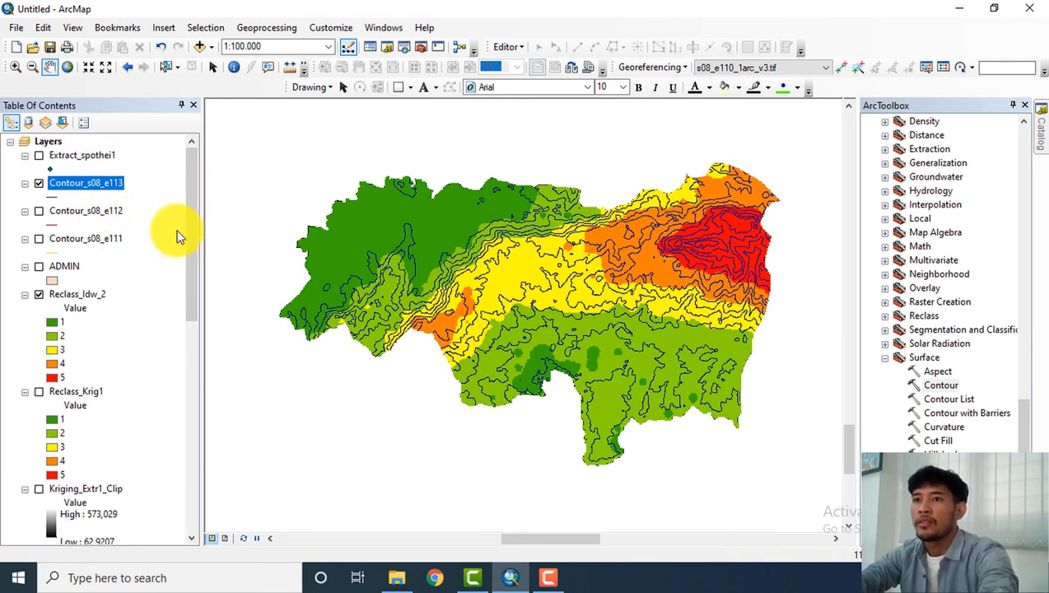
mouse_move(192, 206)
left_mouse_down()
mouse_move(186, 278)
mouse_move(204, 297)
mouse_move(193, 192)
left_mouse_up()
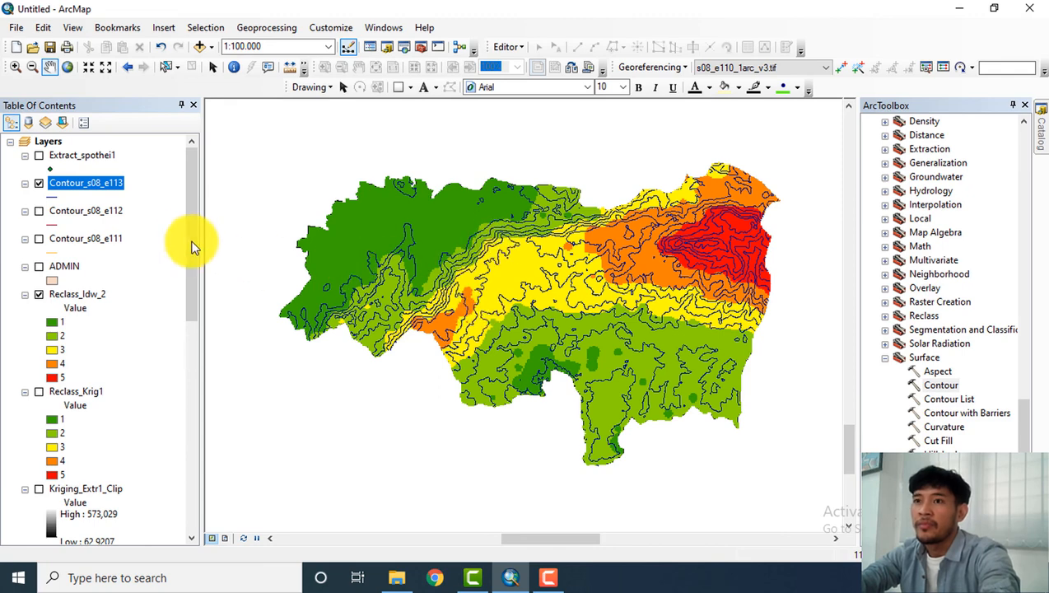
scroll(194, 238, "down", 2)
left_click_drag(194, 245, 197, 422)
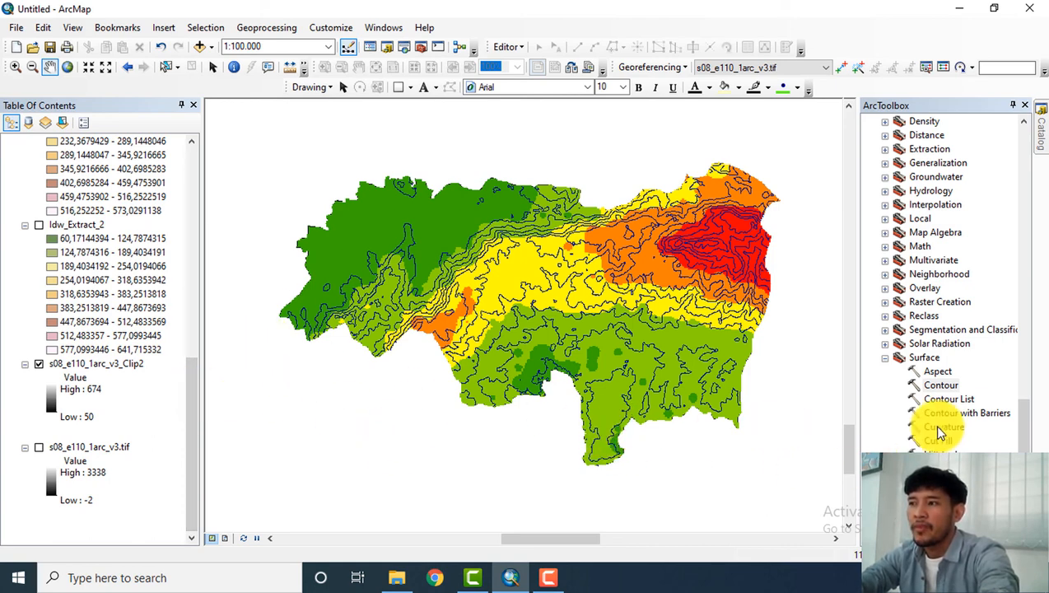
scroll(1027, 427, "down", 1)
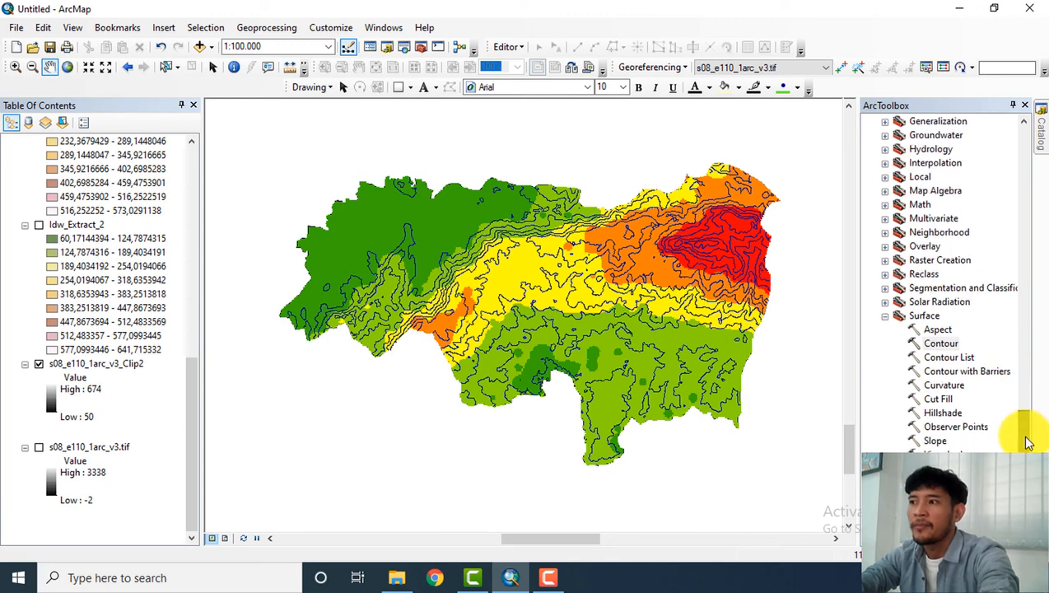
double_click(945, 421)
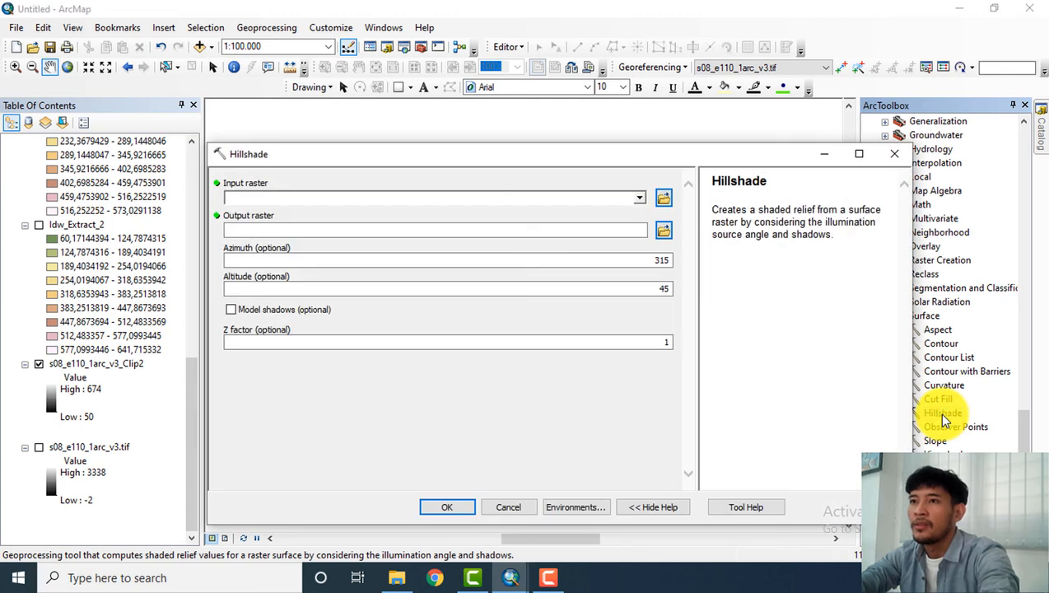
left_click(641, 199)
left_click(346, 282)
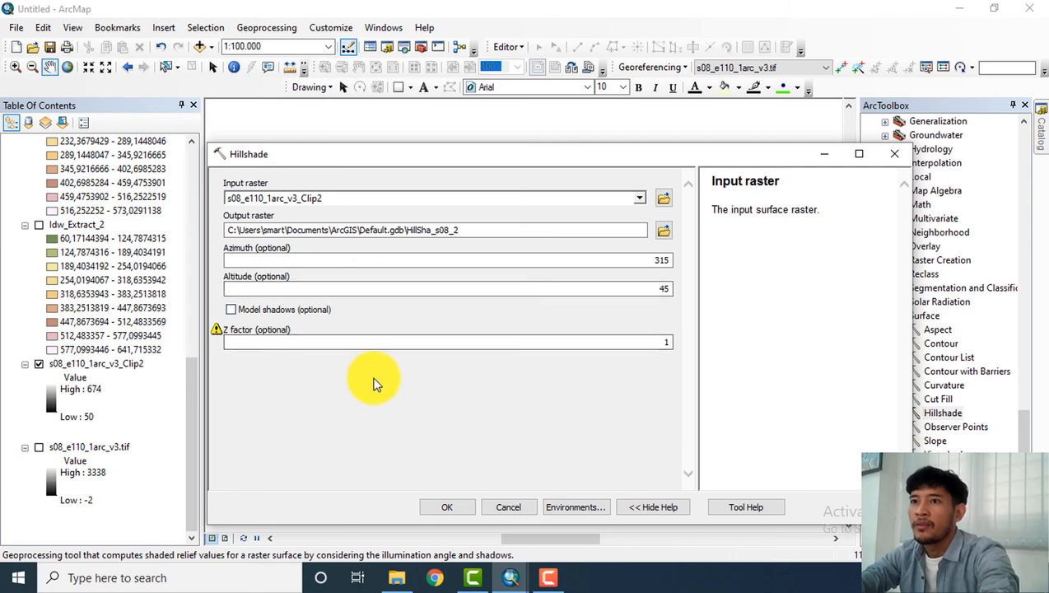
Keep the Z factor at 1, azimuth at 315 and altitude at 45, and run the hillshade to the default output HillSha_s08_2.
left_click(281, 347)
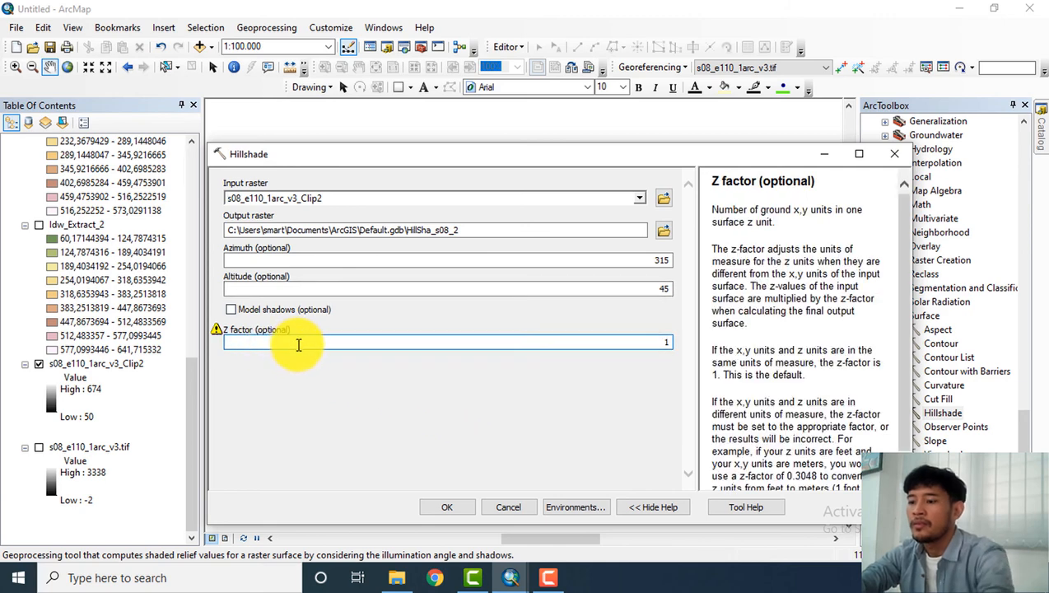
left_click(525, 382)
left_click_drag(620, 345, 714, 351)
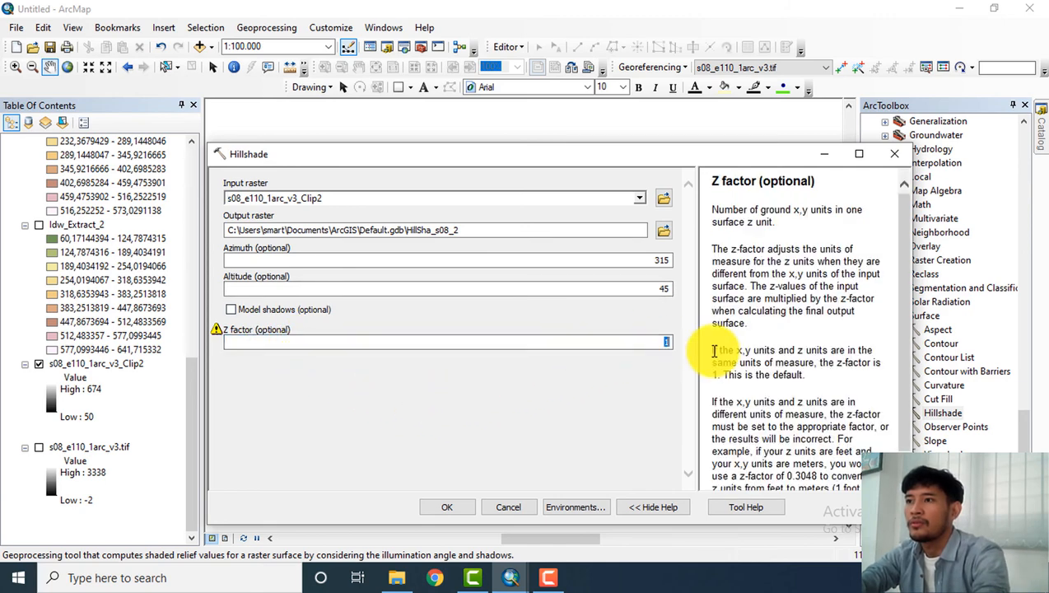
left_click(632, 399)
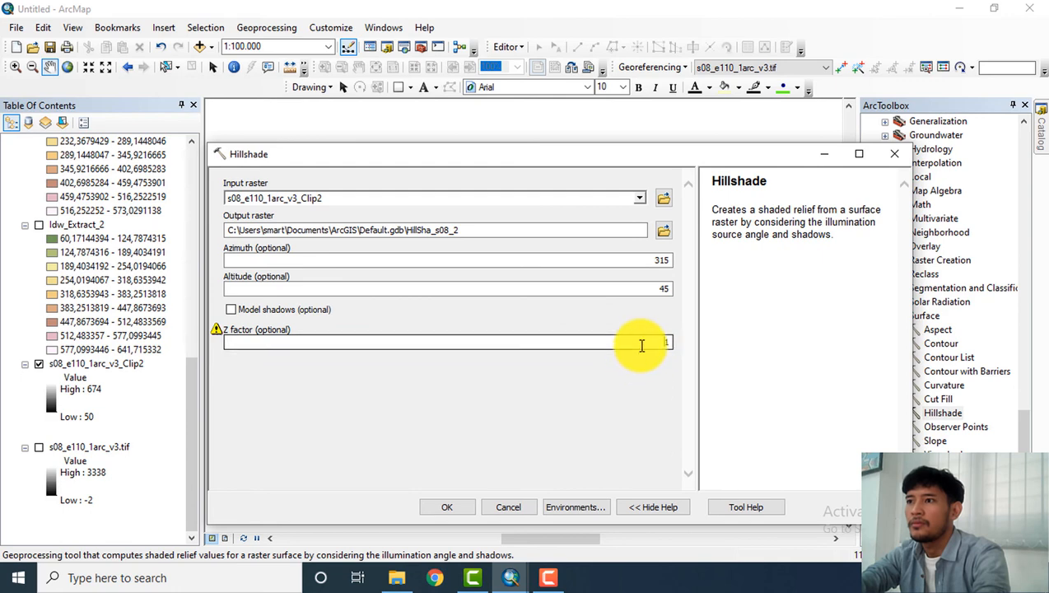
left_click_drag(642, 345, 692, 355)
left_click(628, 363)
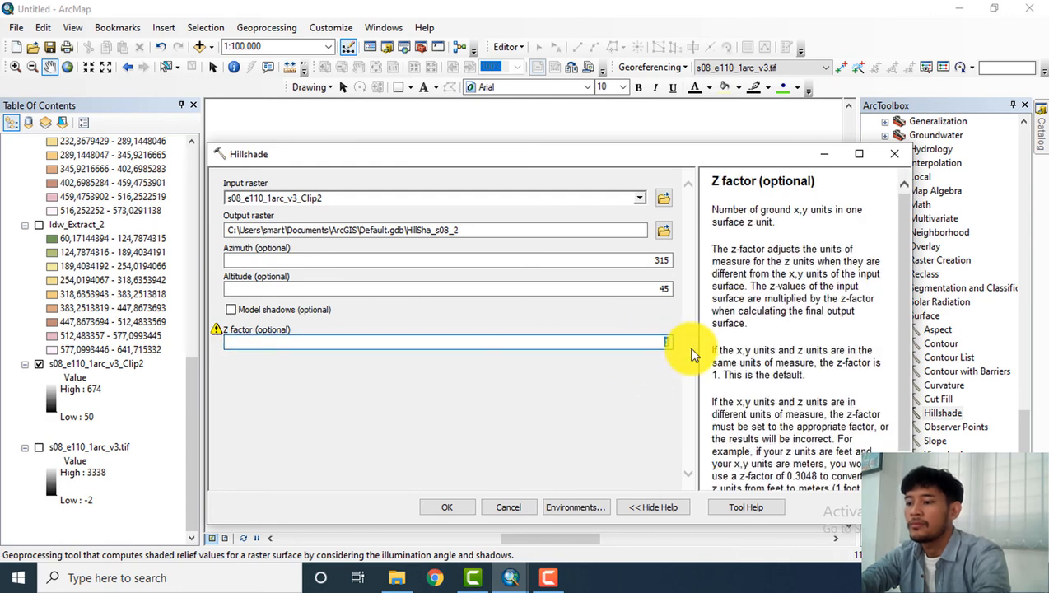
left_click(628, 398)
left_click(438, 508)
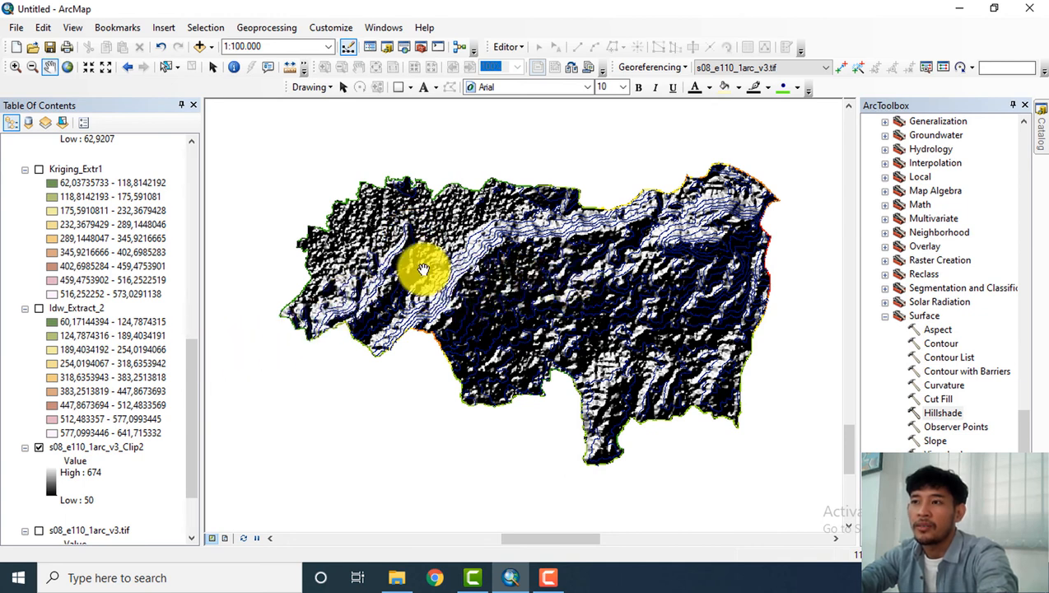
Set the Reclass_Idw_2 layer's transparency to 40% and move it above HillSha_s08_2 in the layer order.
left_click_drag(198, 338, 198, 169)
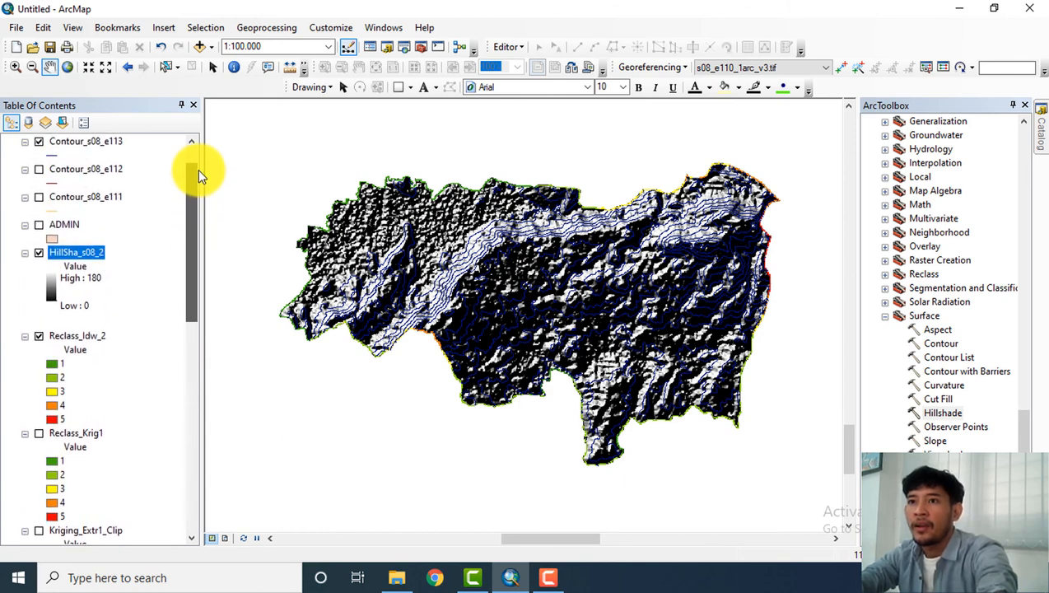
right_click(99, 333)
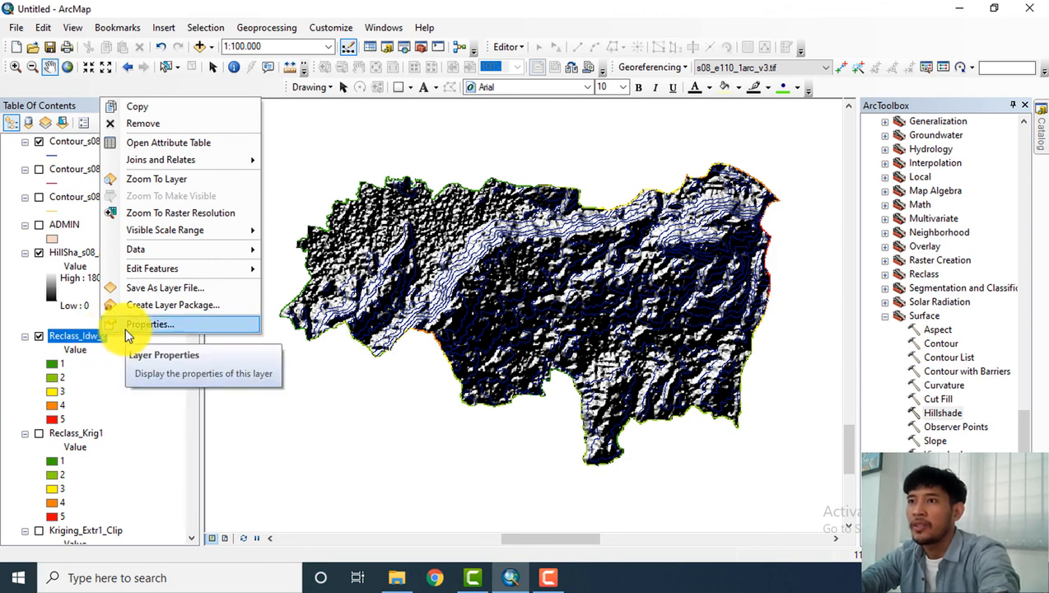
left_click(125, 328)
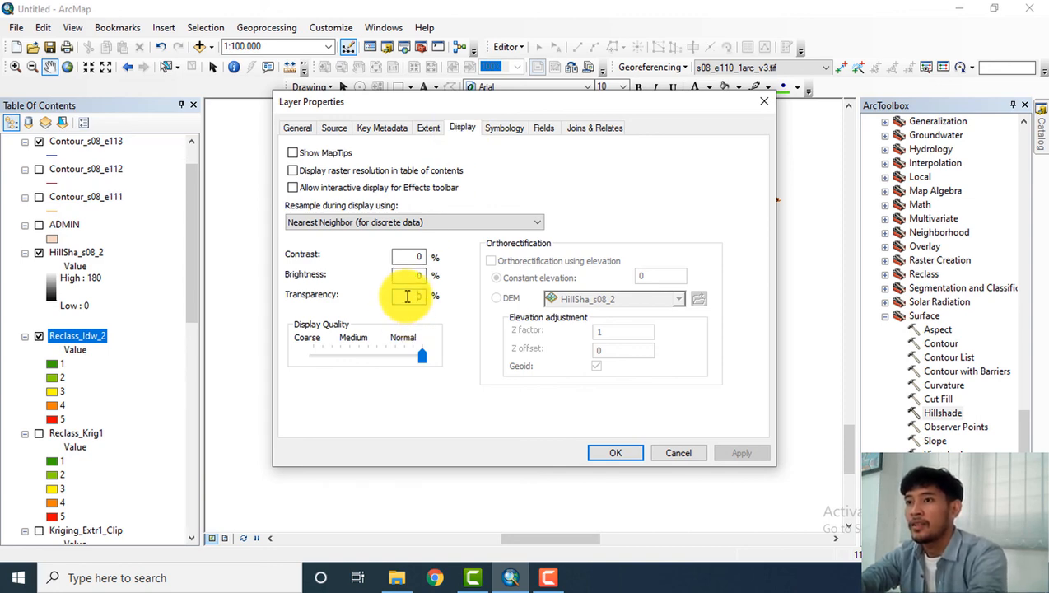
type("40")
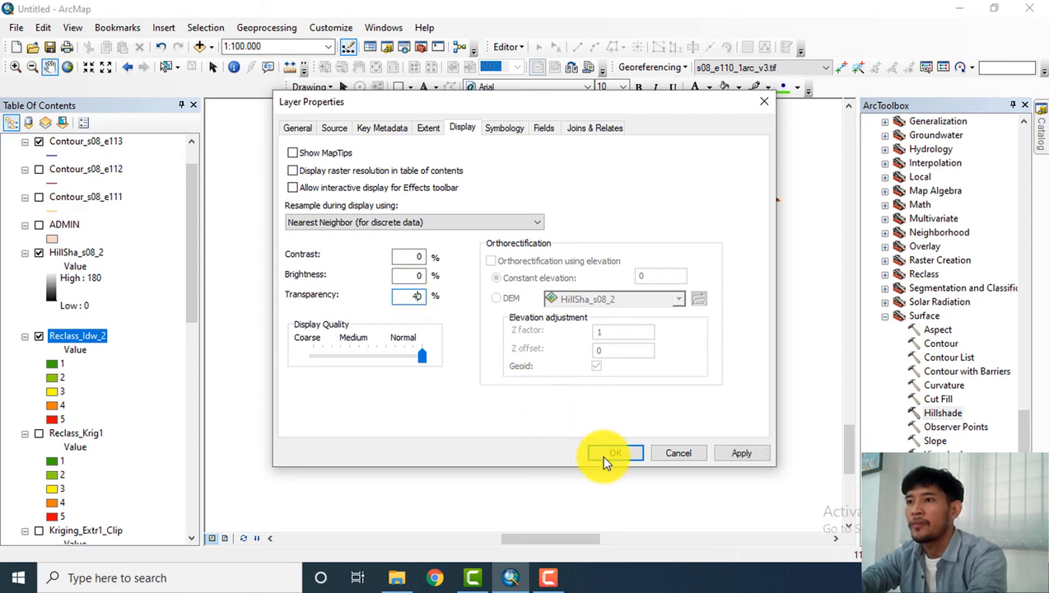
left_click(611, 456)
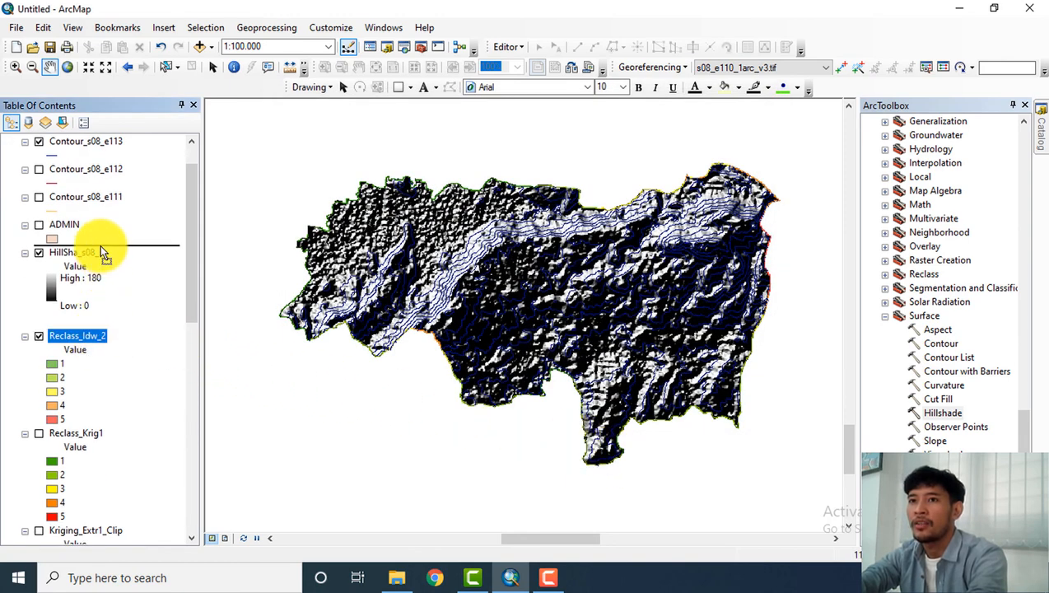
left_click_drag(103, 253, 102, 252)
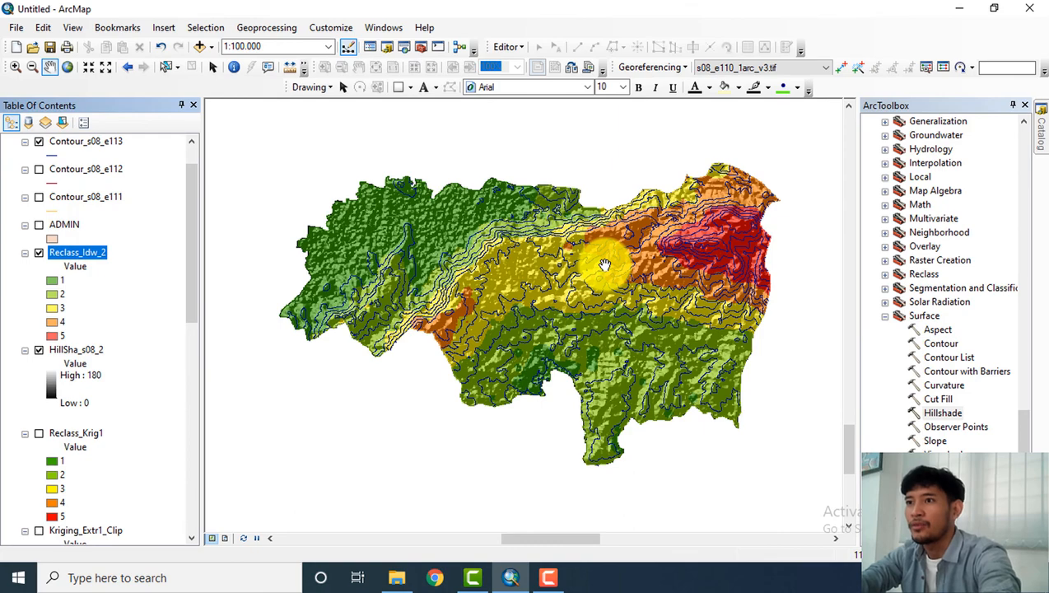
scroll(604, 264, "up", 1)
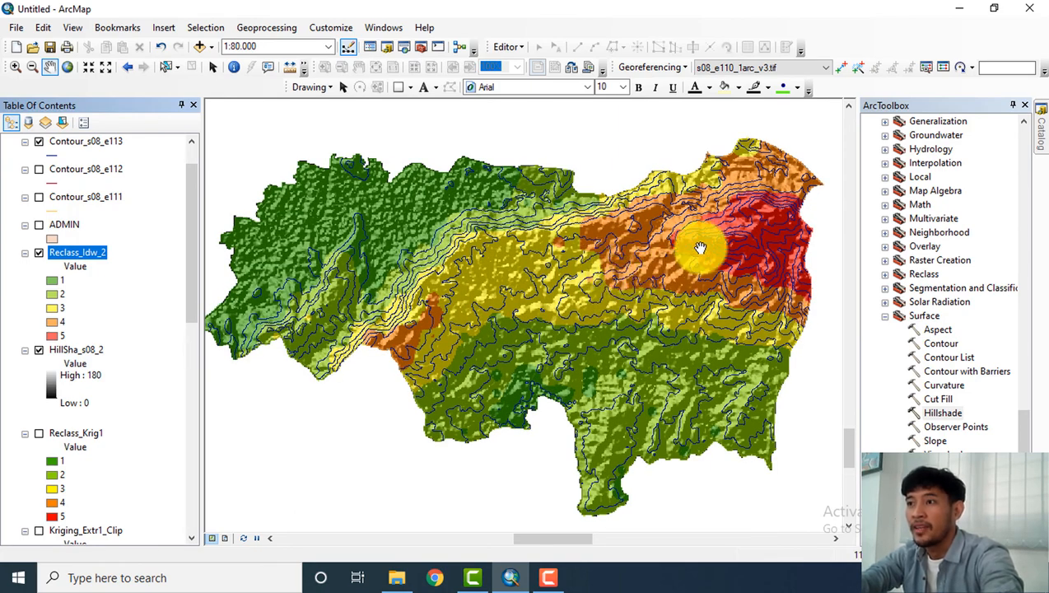
scroll(668, 320, "down", 1)
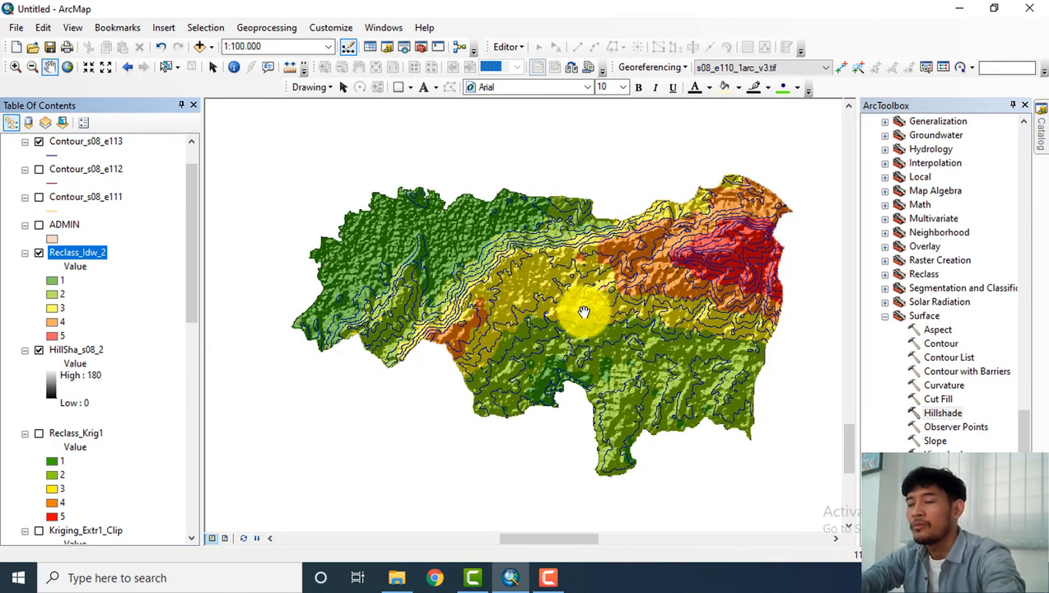
scroll(601, 294, "up", 1)
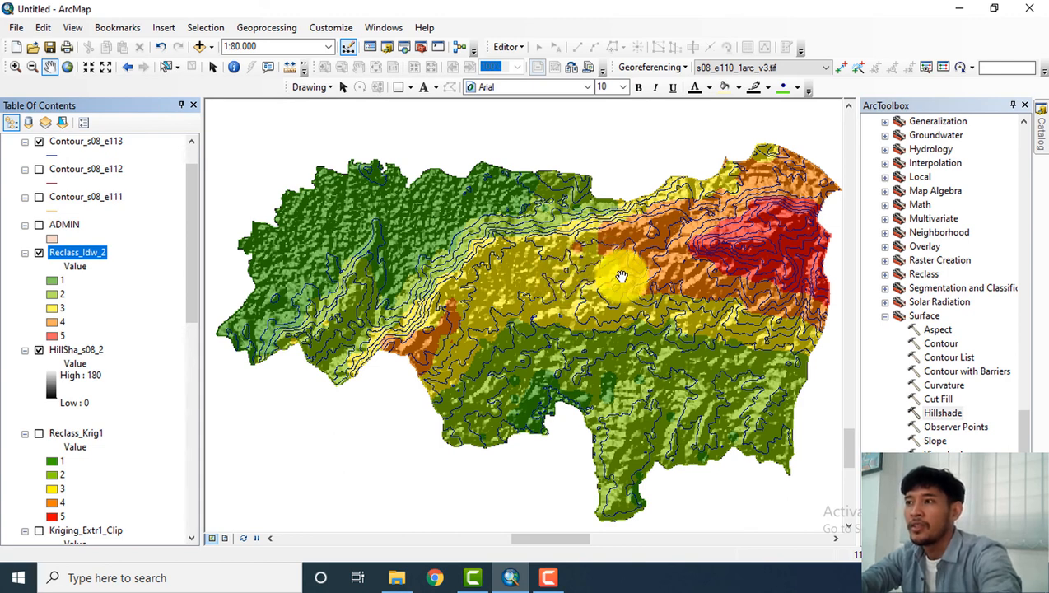
mouse_move(616, 270)
left_mouse_down()
mouse_move(604, 293)
mouse_move(613, 265)
left_mouse_up()
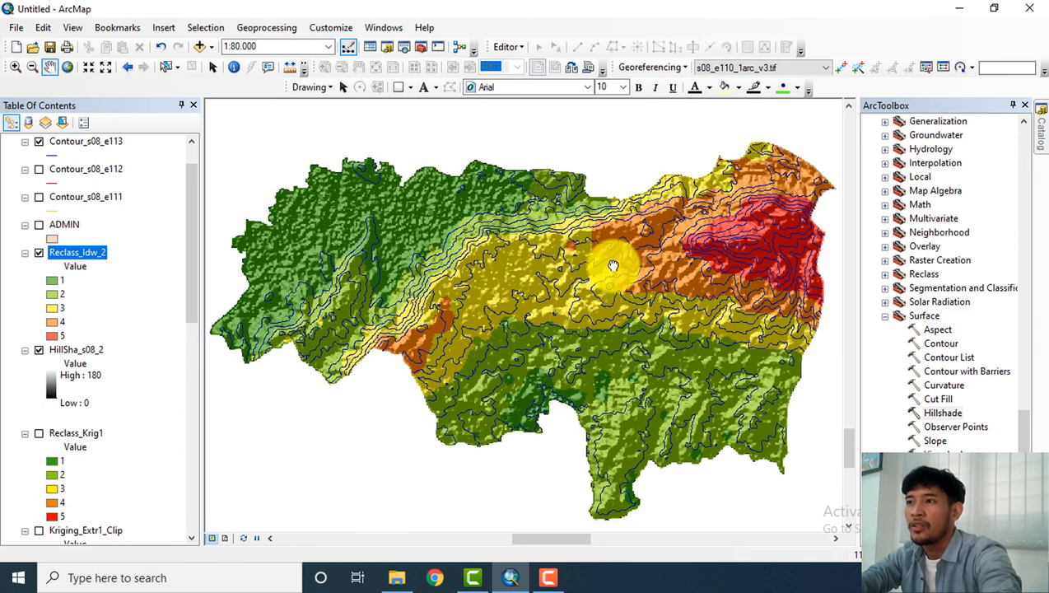